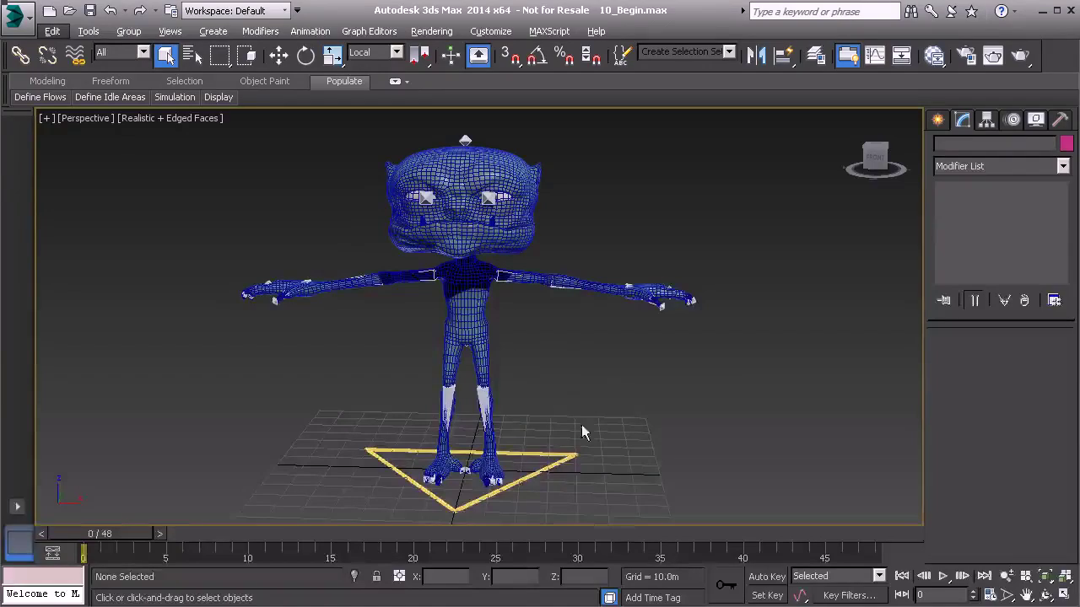
- Export only the triangular ground control as an FBX file with a name starting "Tria", keeping the current export settings
click(544, 454)
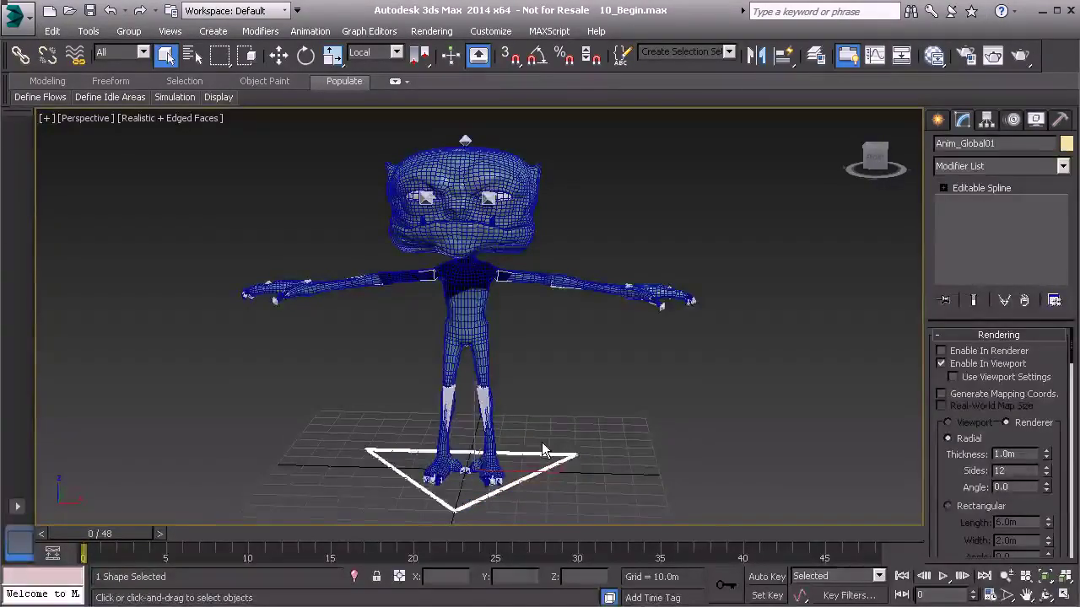
middle_drag(543, 445, 552, 392)
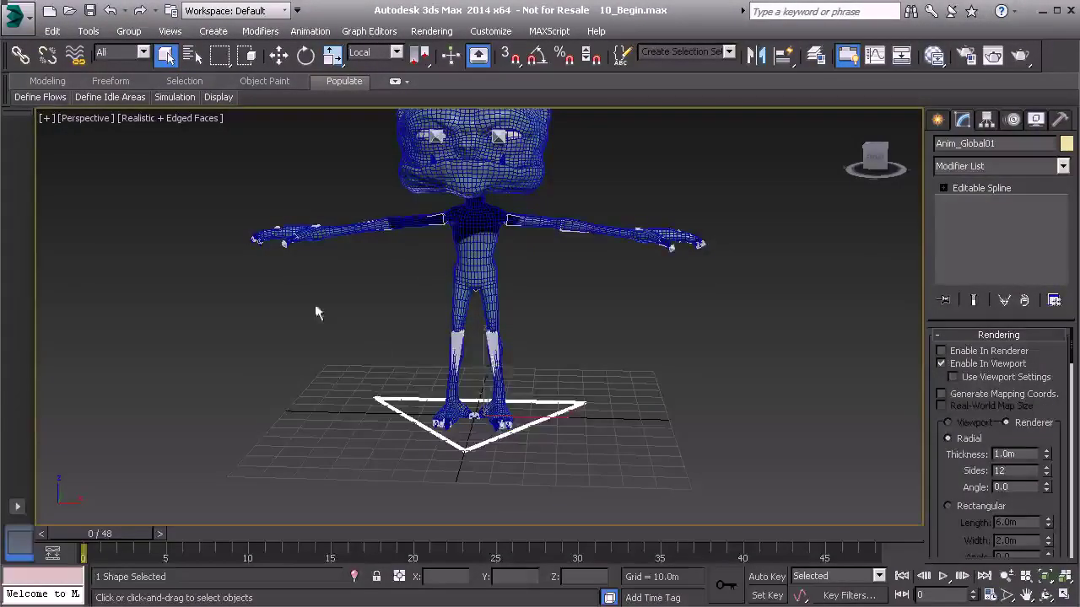
click(18, 26)
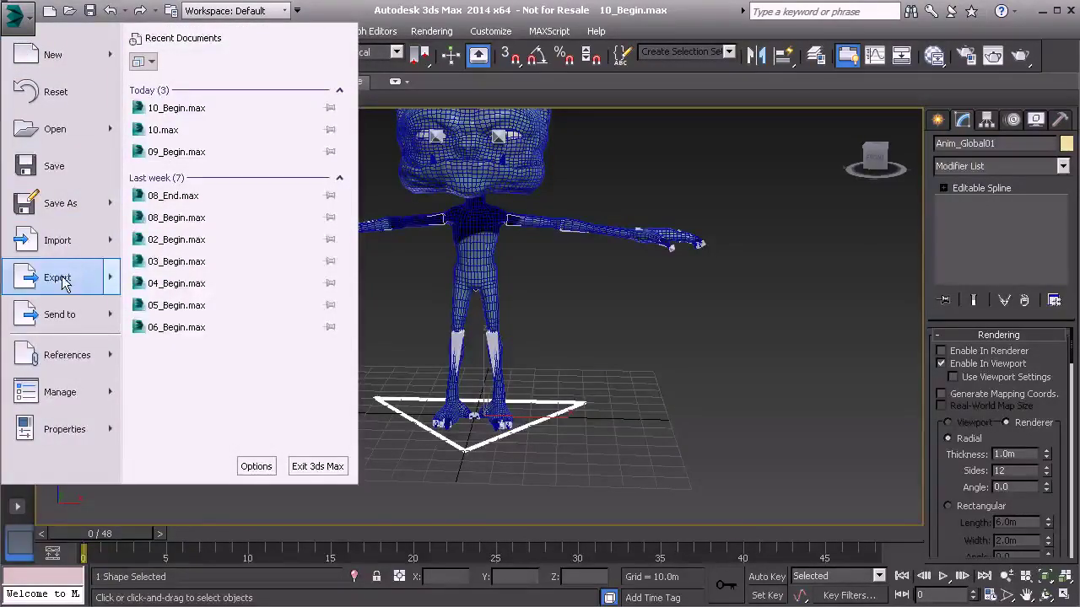
mouse_move(84, 278)
click(228, 135)
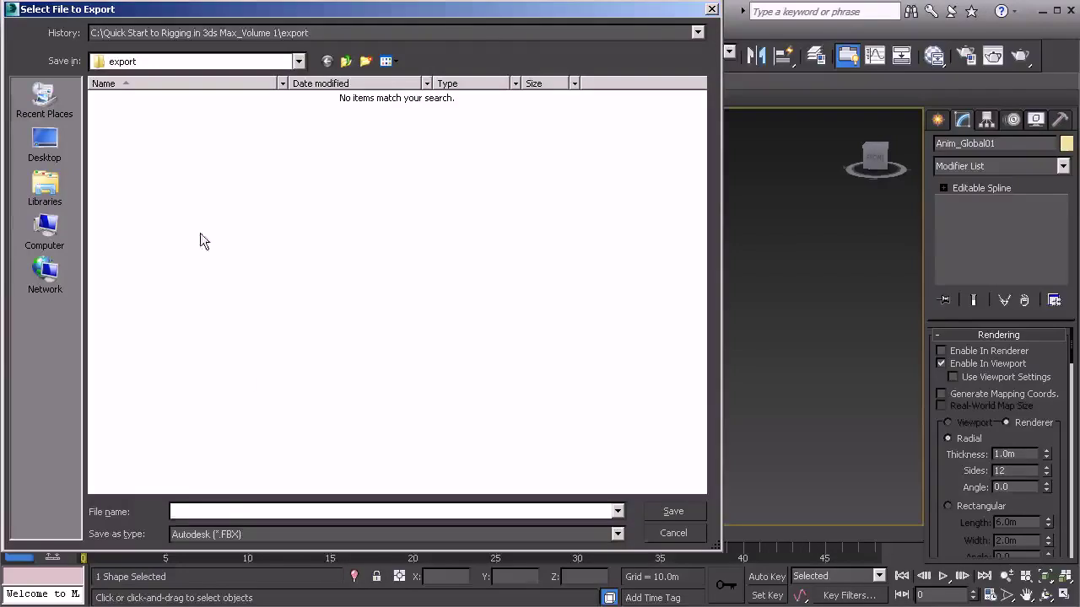
text(Tria)
click(674, 512)
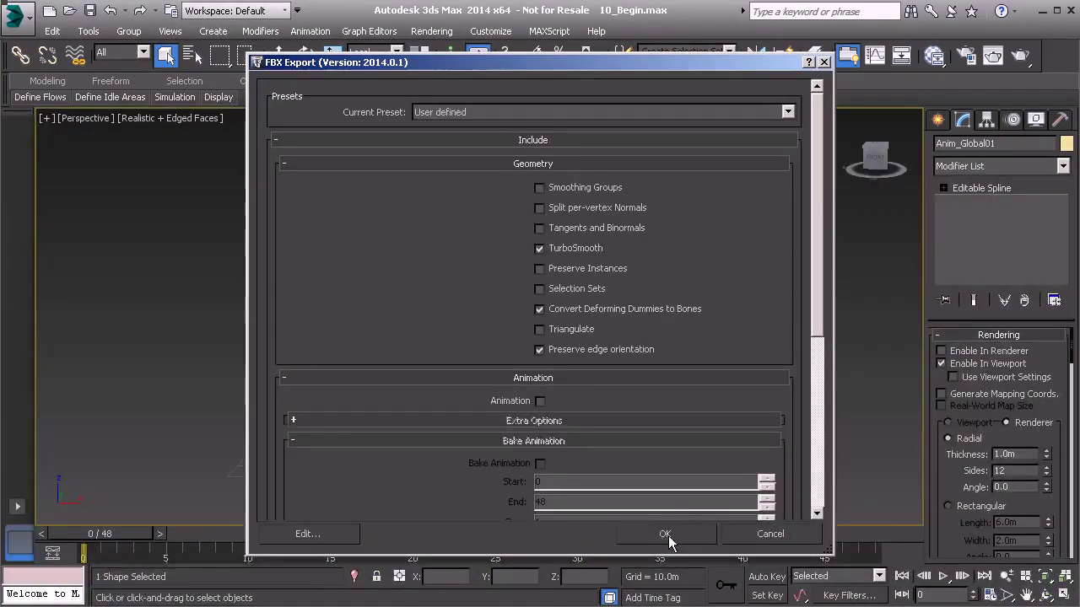
click(666, 535)
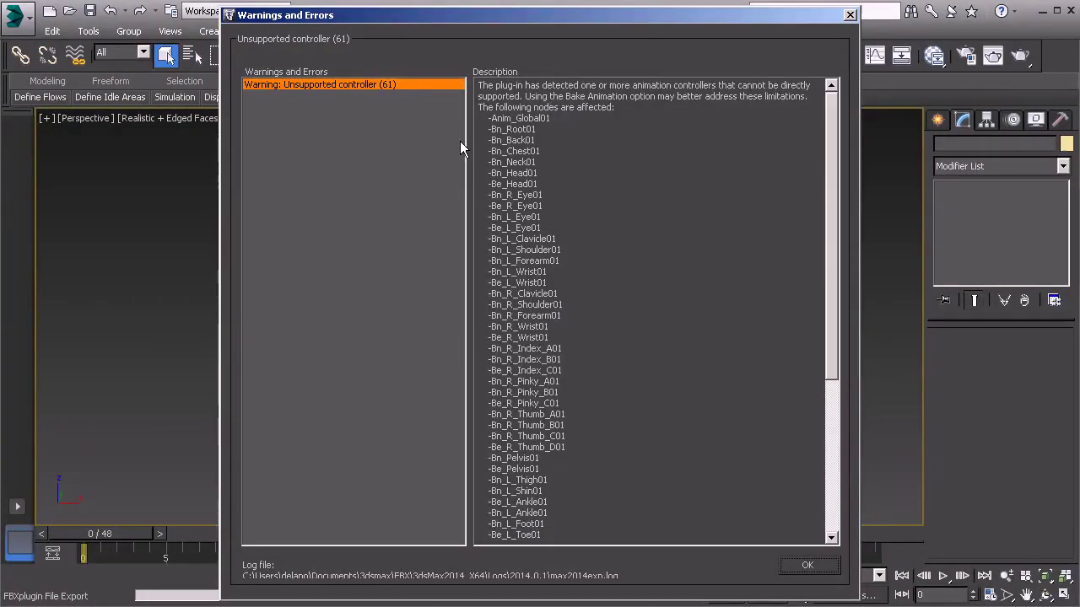
click(803, 572)
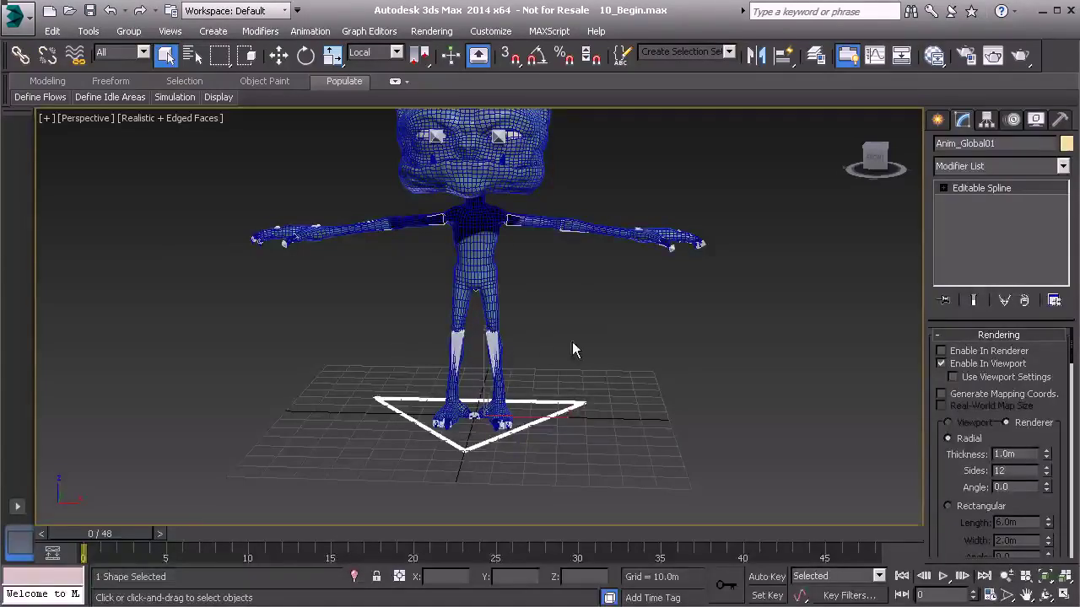
- Clear the selection and examine the rigged character from several angles
click(557, 317)
middle_drag(558, 317, 558, 393)
alt+middle_drag(558, 393, 556, 403)
scroll(537, 401, up, 3)
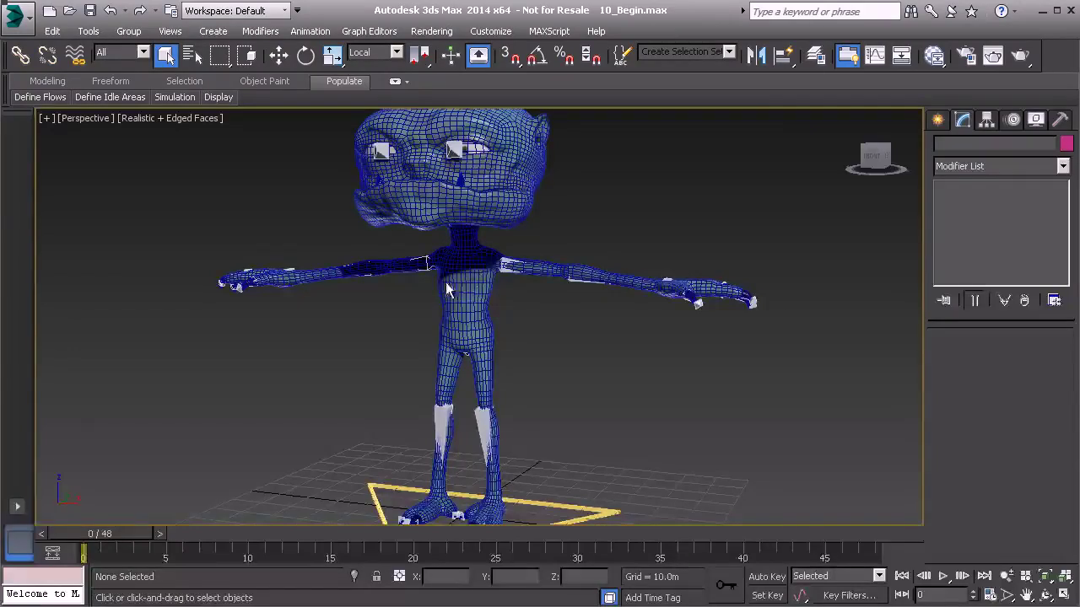
alt+middle_drag(537, 331, 523, 293)
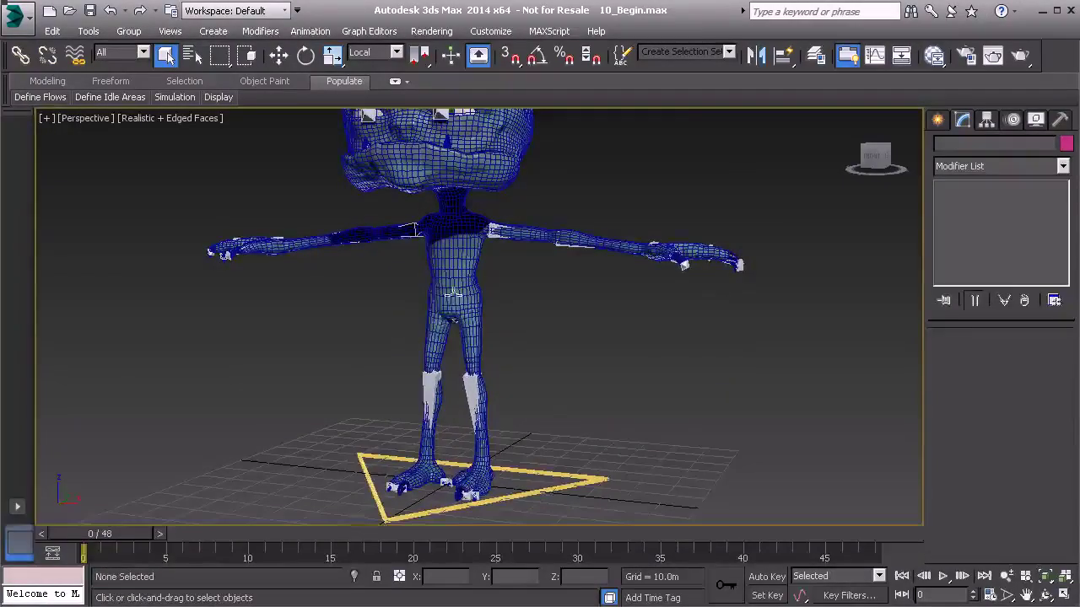
alt+middle_drag(540, 340, 523, 355)
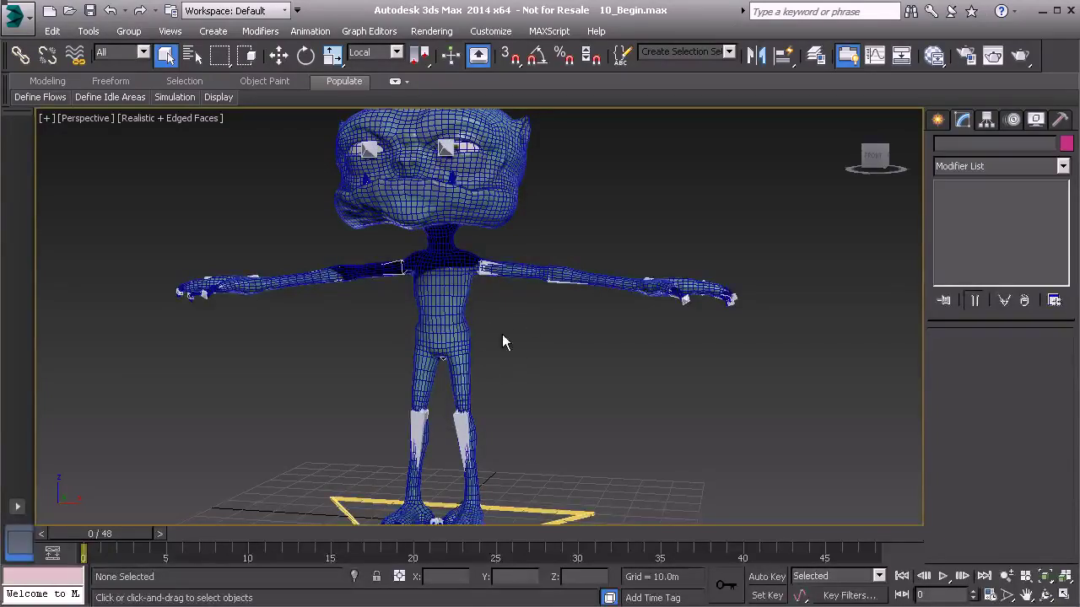
alt+middle_drag(556, 341, 523, 333)
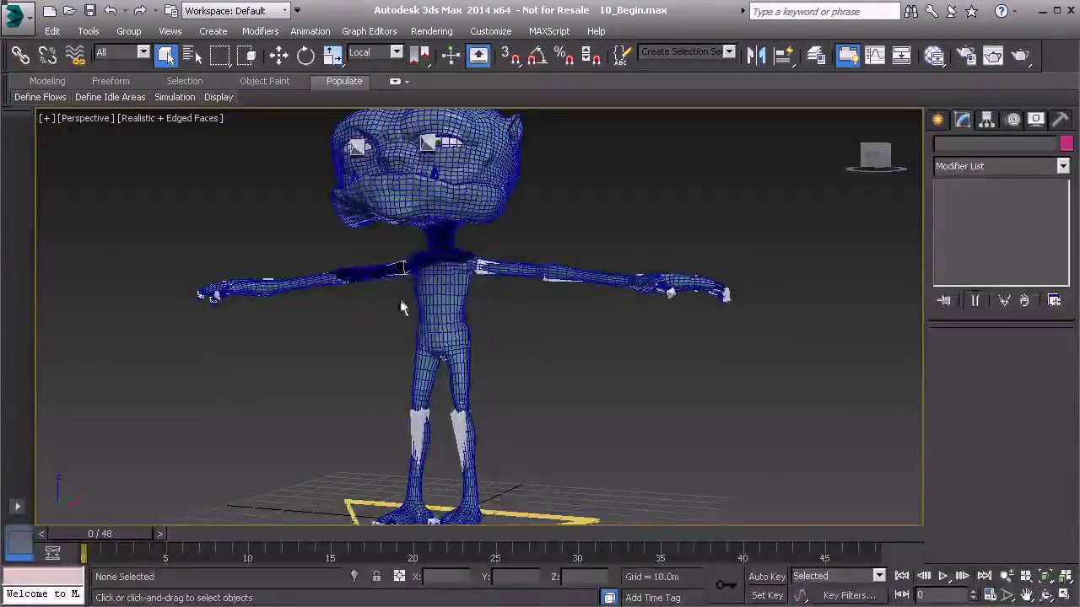
alt+middle_drag(517, 382, 557, 365)
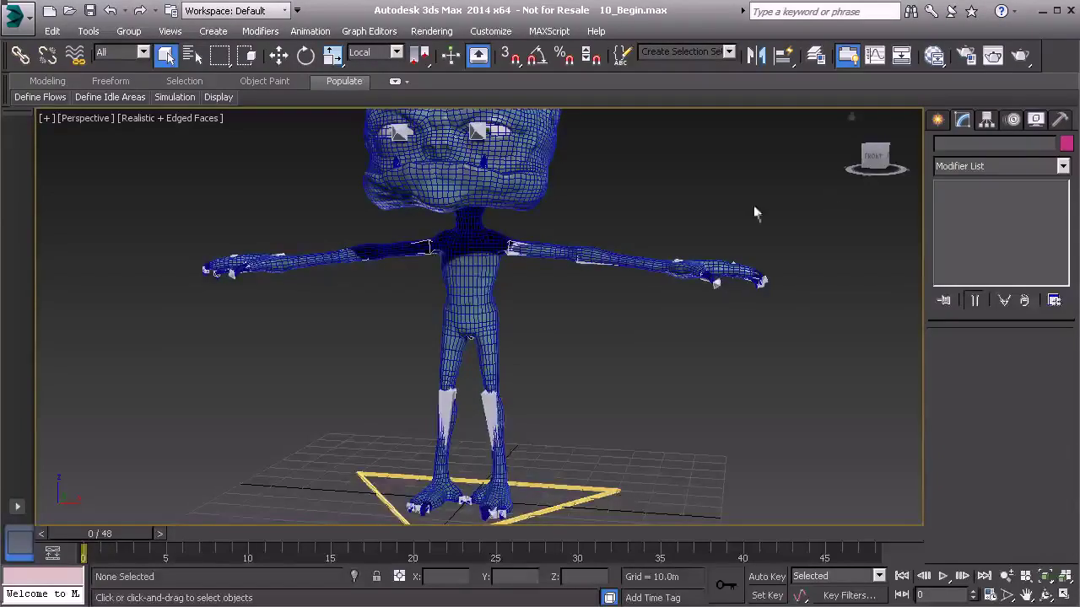
alt+middle_drag(753, 205, 746, 208)
- Create a cube primitive about 33 m per side on the grid beside the character, using the Cube creation method
click(936, 122)
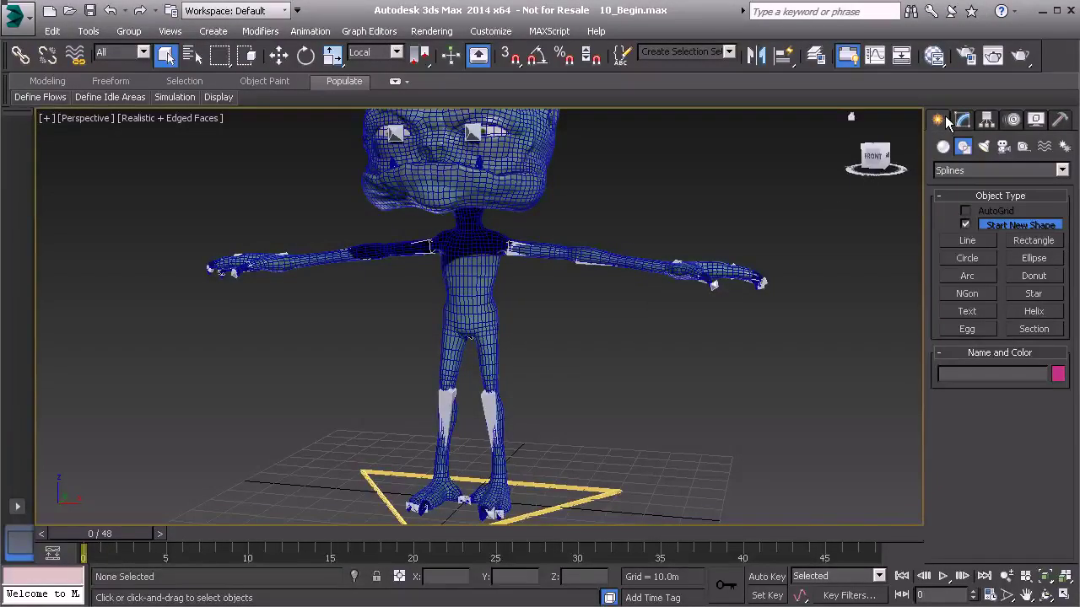
click(943, 149)
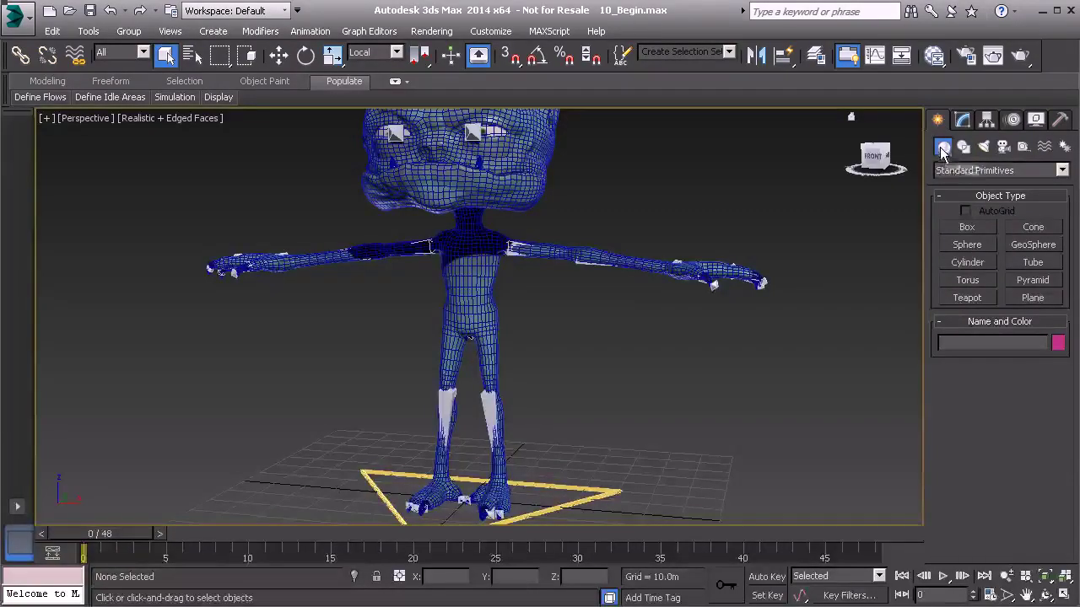
click(966, 228)
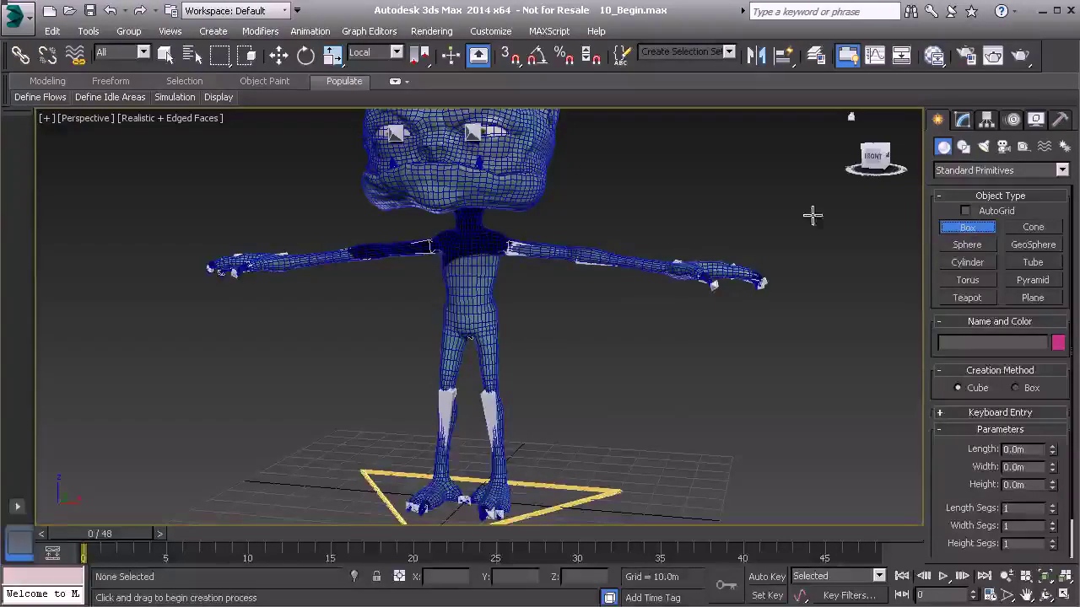
alt+middle_drag(613, 410, 560, 368)
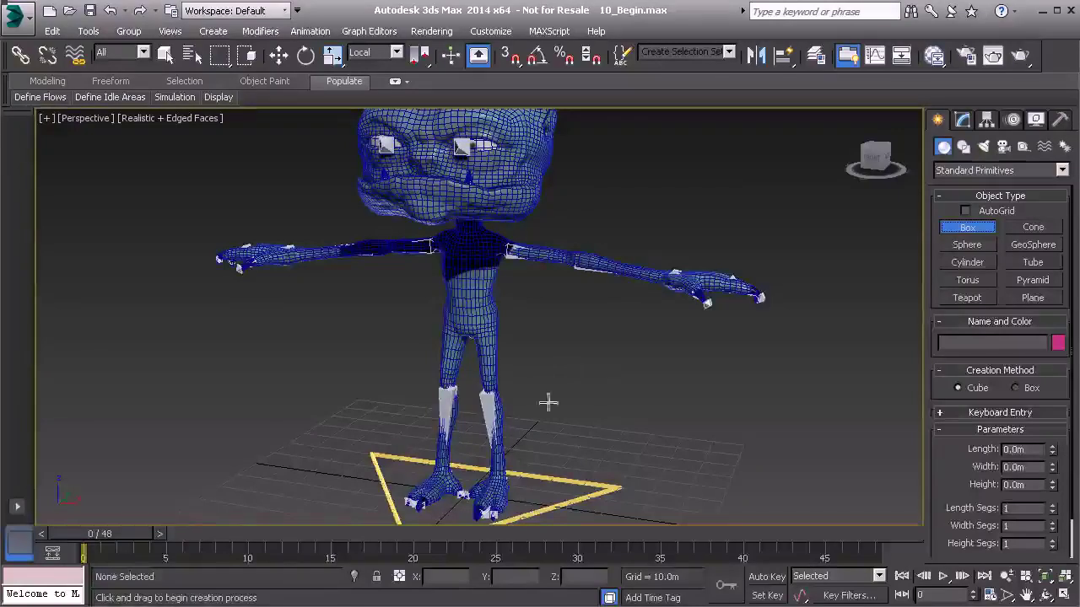
alt+middle_drag(560, 434, 588, 415)
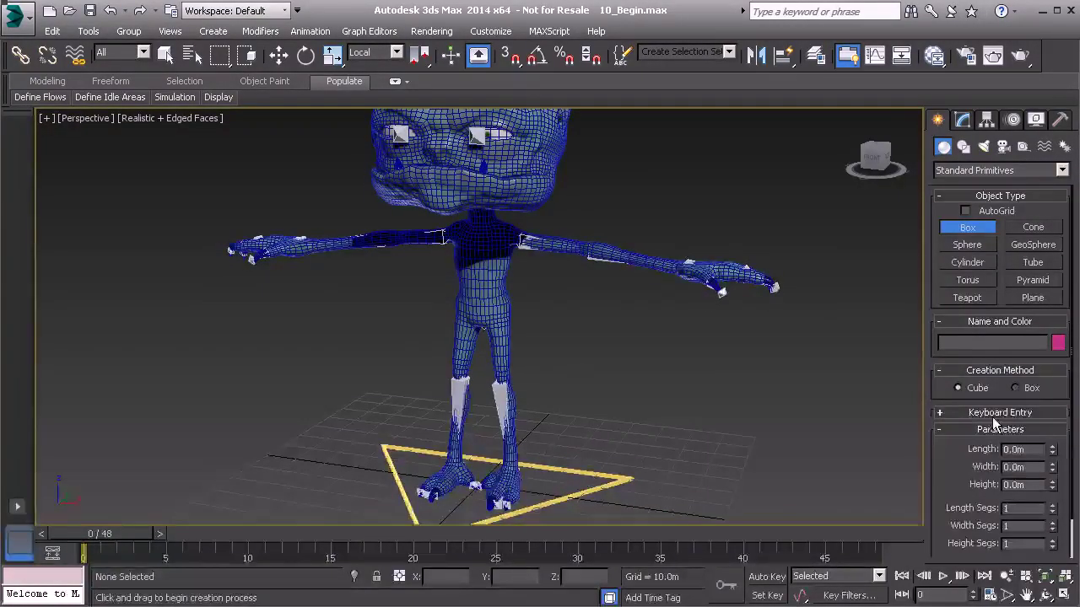
click(968, 387)
drag(624, 419, 635, 438)
right_click(732, 396)
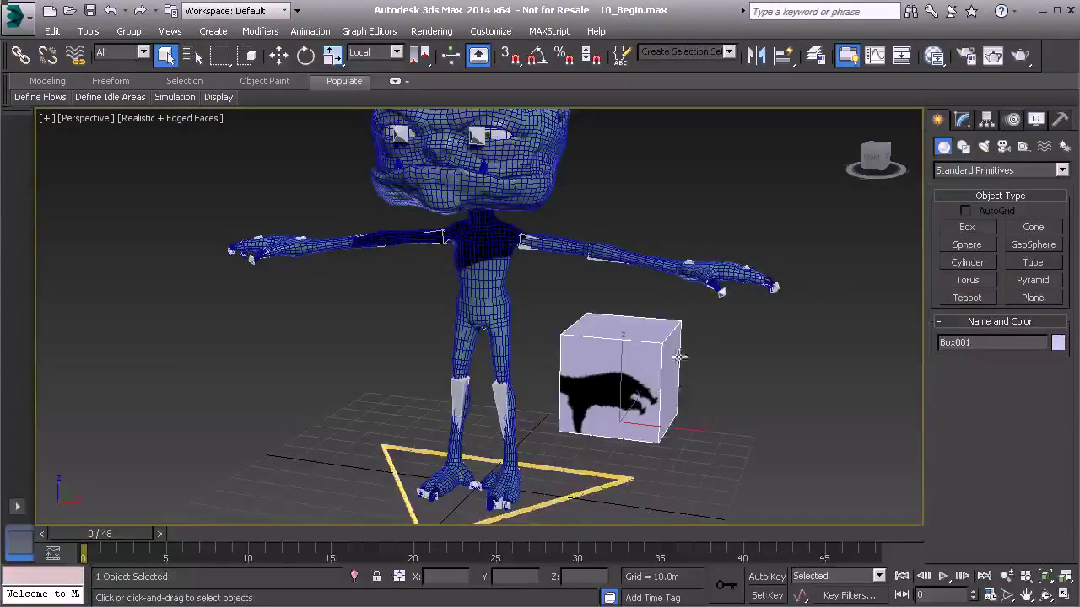
- Center the cube's pivot to the object by affecting only the pivot
click(987, 120)
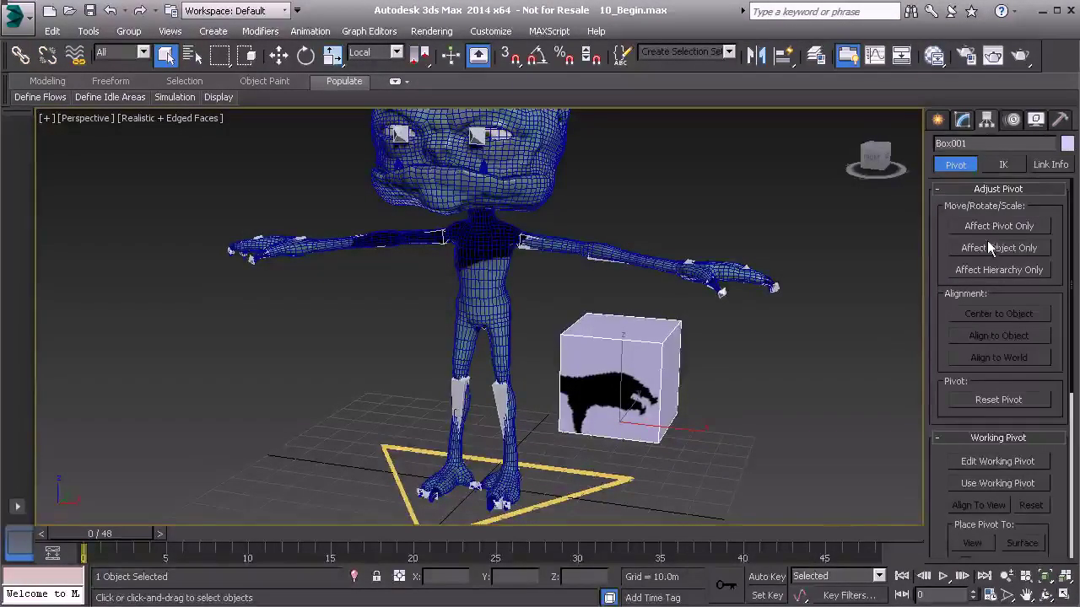
click(997, 228)
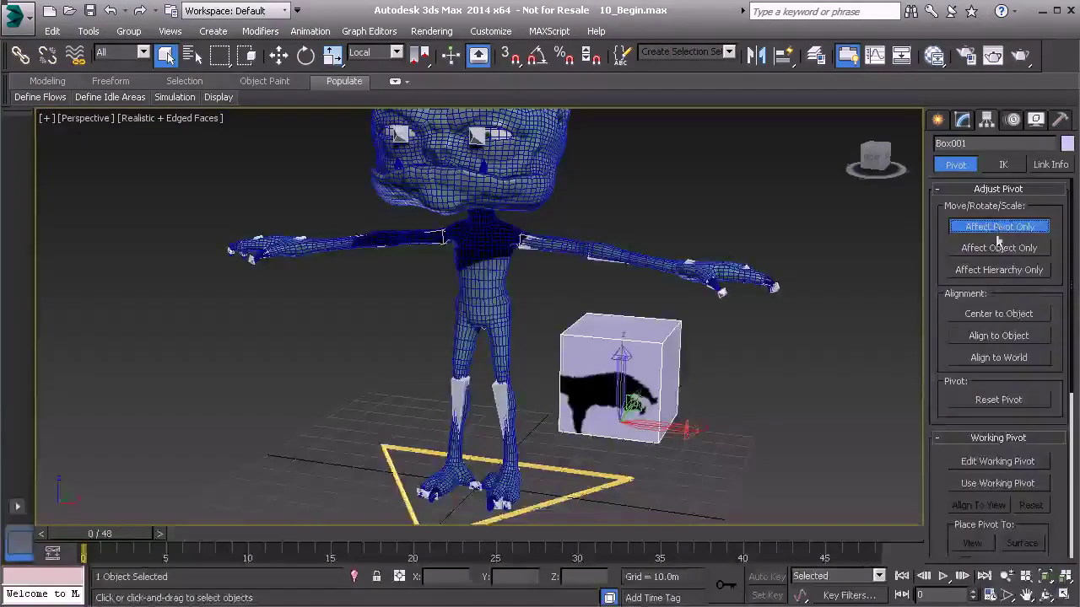
click(999, 315)
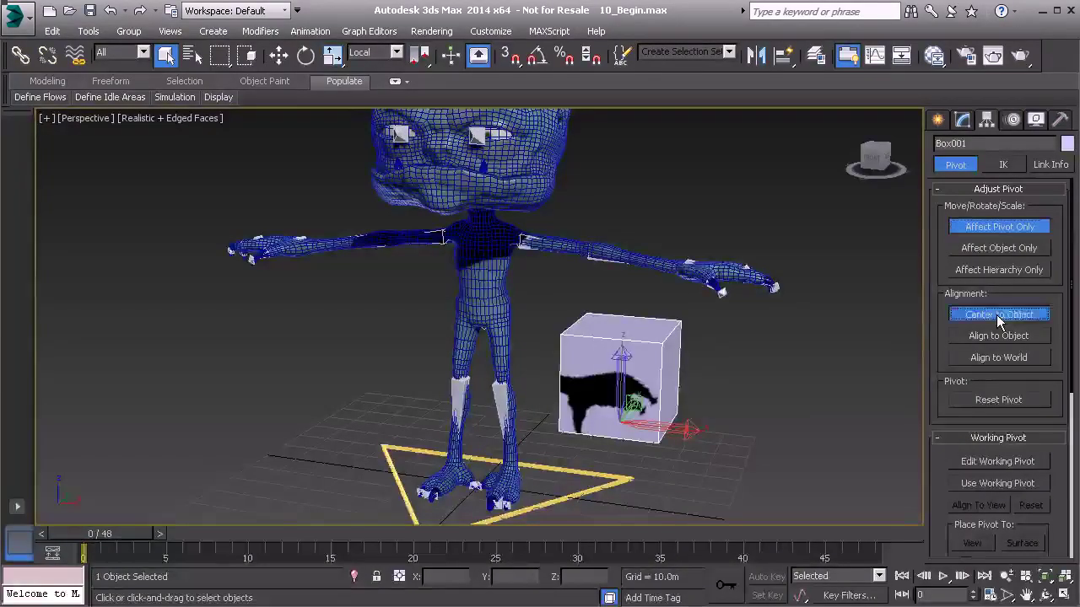
click(1015, 228)
- Show the scene in wireframe and align the cube to the character's chest bone
alt+middle_drag(632, 382, 575, 320)
middle_drag(495, 311, 552, 341)
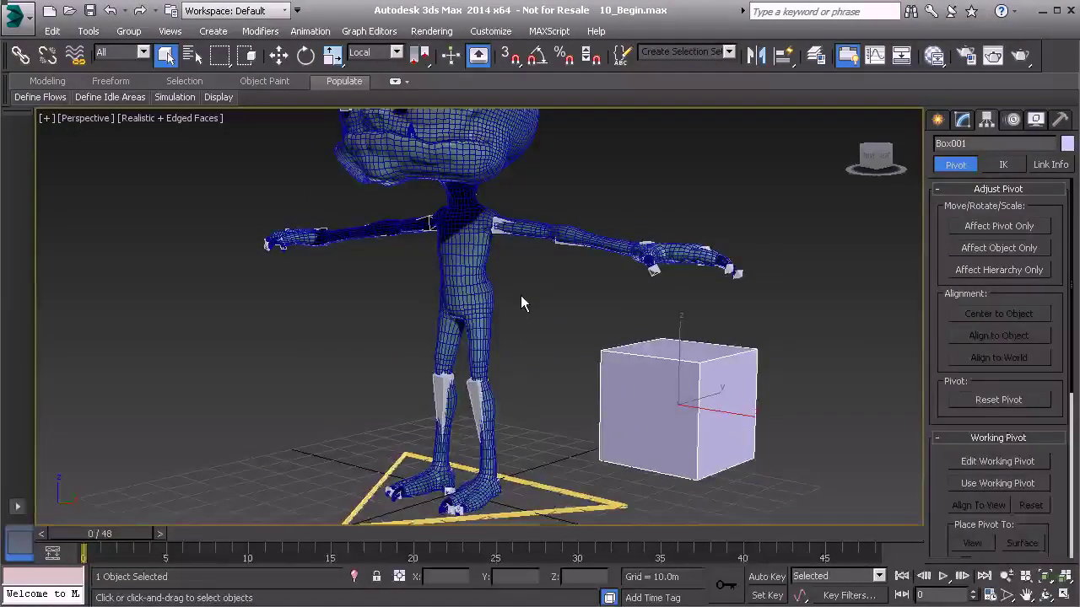
key(F3)
middle_drag(520, 295, 529, 329)
scroll(550, 238, up, 5)
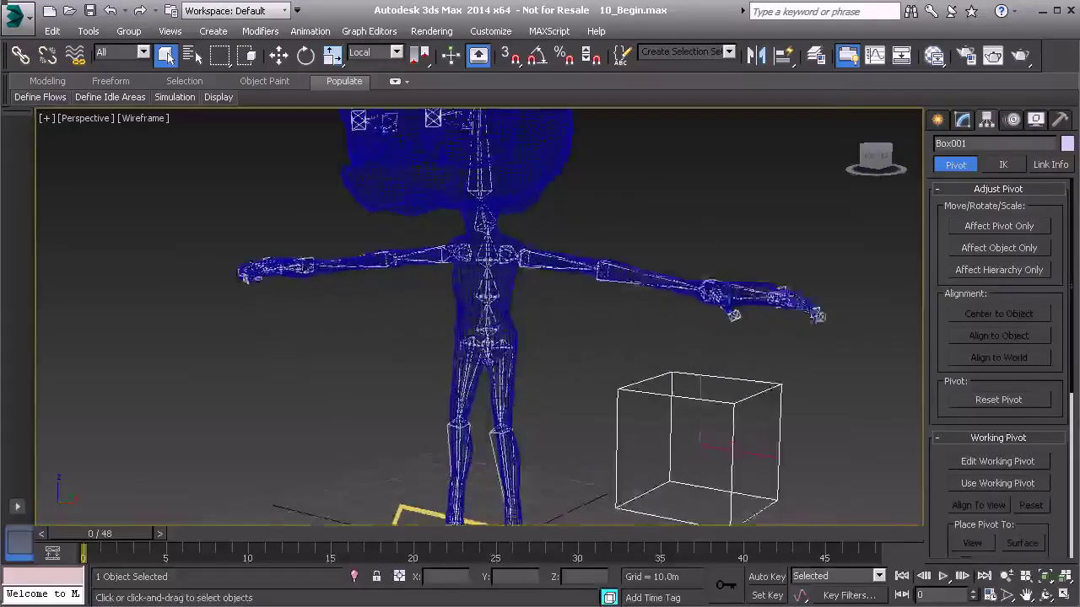
key(alt+a)
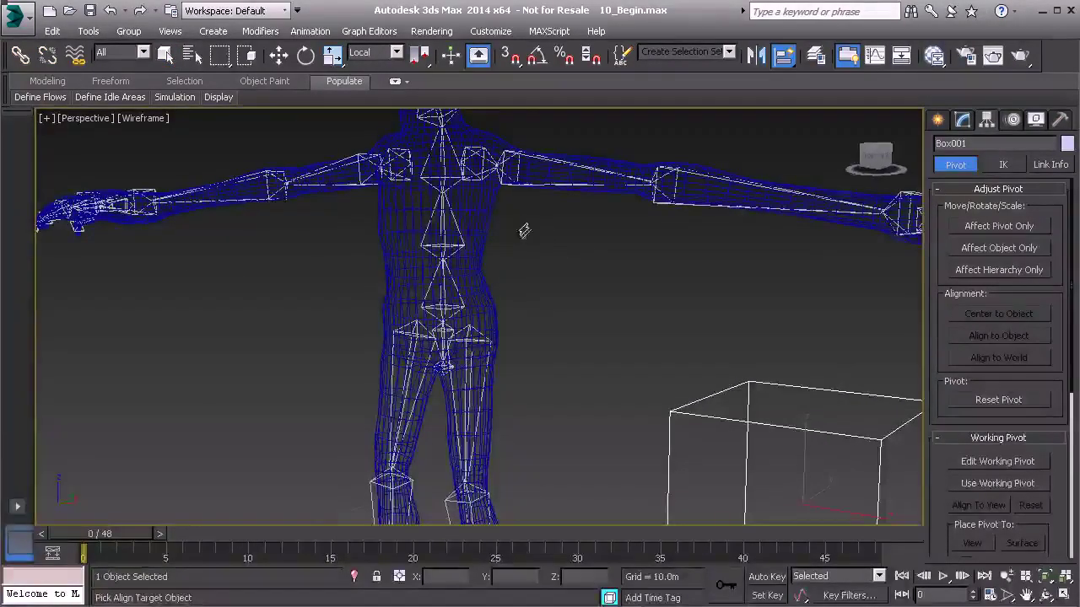
click(445, 184)
alt+middle_drag(481, 338, 557, 331)
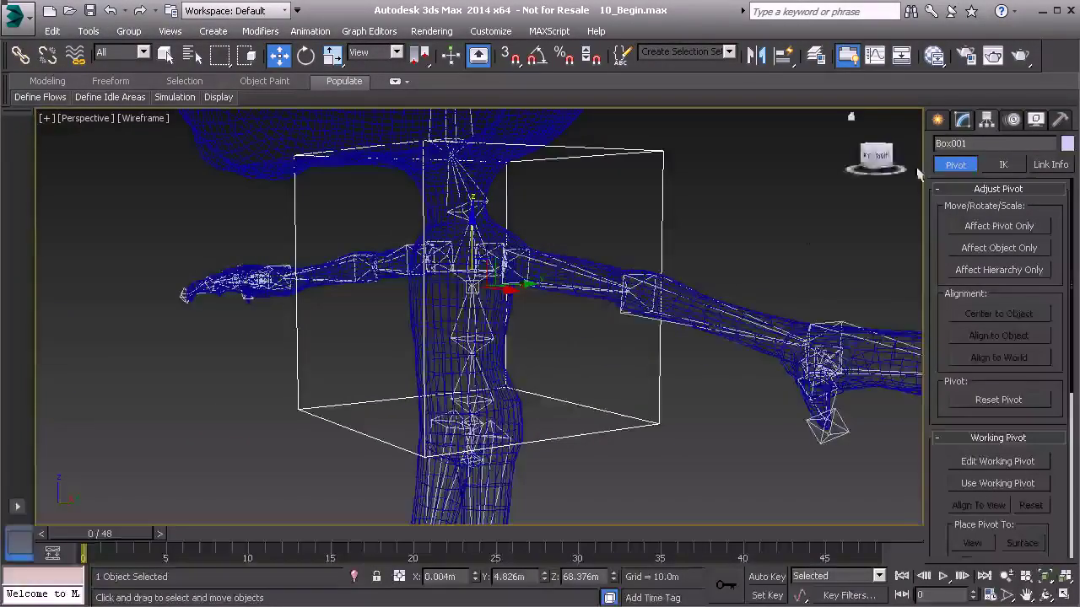
- Convert the cube to an Editable Poly
click(962, 123)
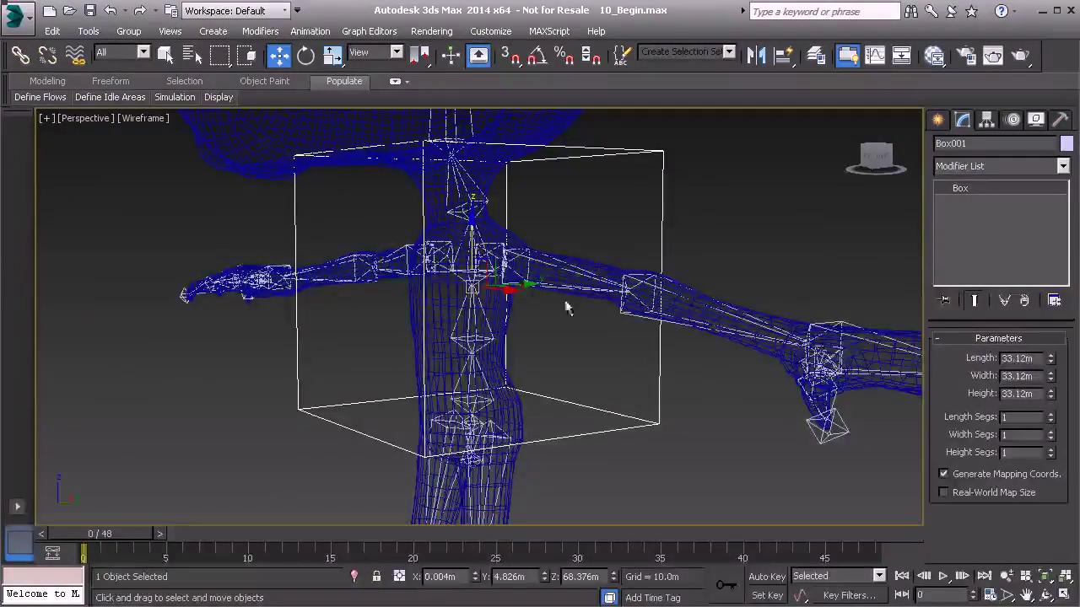
right_click(700, 210)
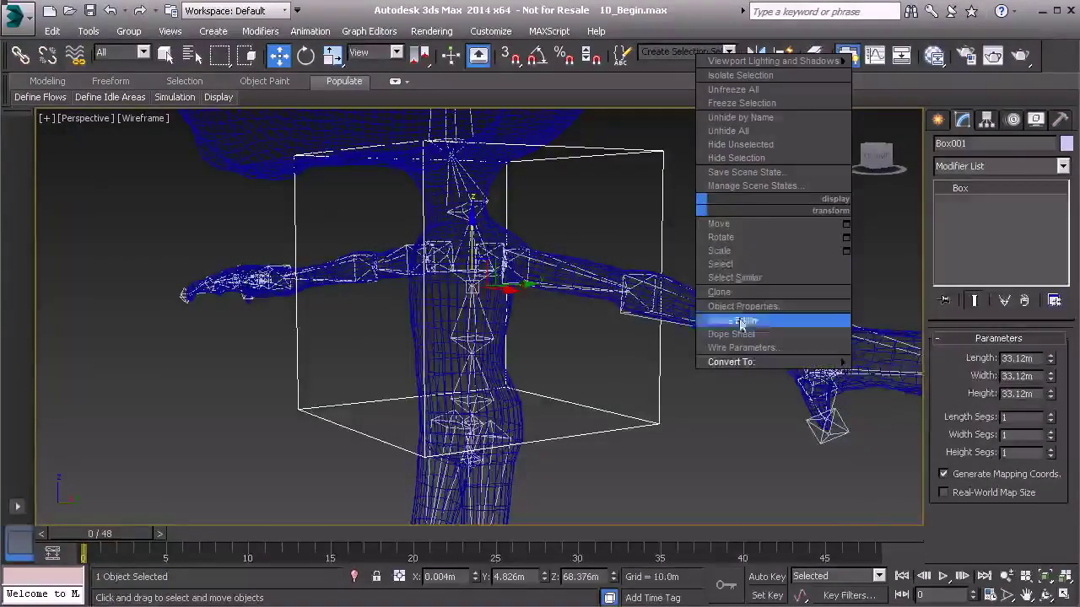
mouse_move(755, 362)
click(911, 376)
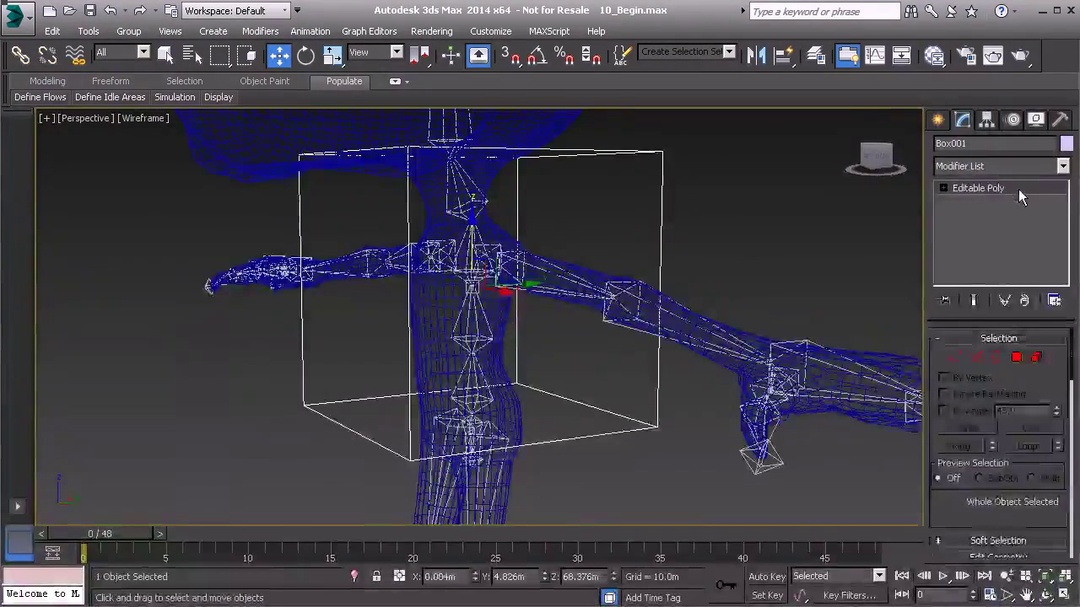
- Select all eight vertices of the cube and scale them down so it fits more closely around the chest
click(1018, 189)
key(1)
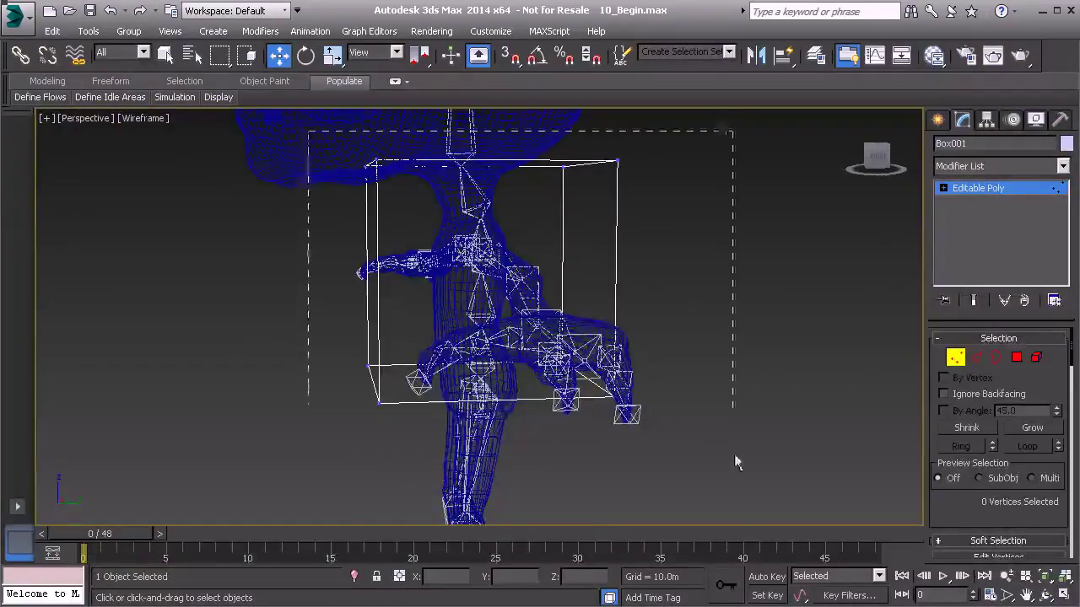
mouse_move(556, 368)
alt+middle_down()
mouse_move(553, 334)
mouse_move(544, 371)
alt+middle_up()
key(r)
drag(474, 255, 388, 356)
alt+middle_drag(390, 352, 531, 334)
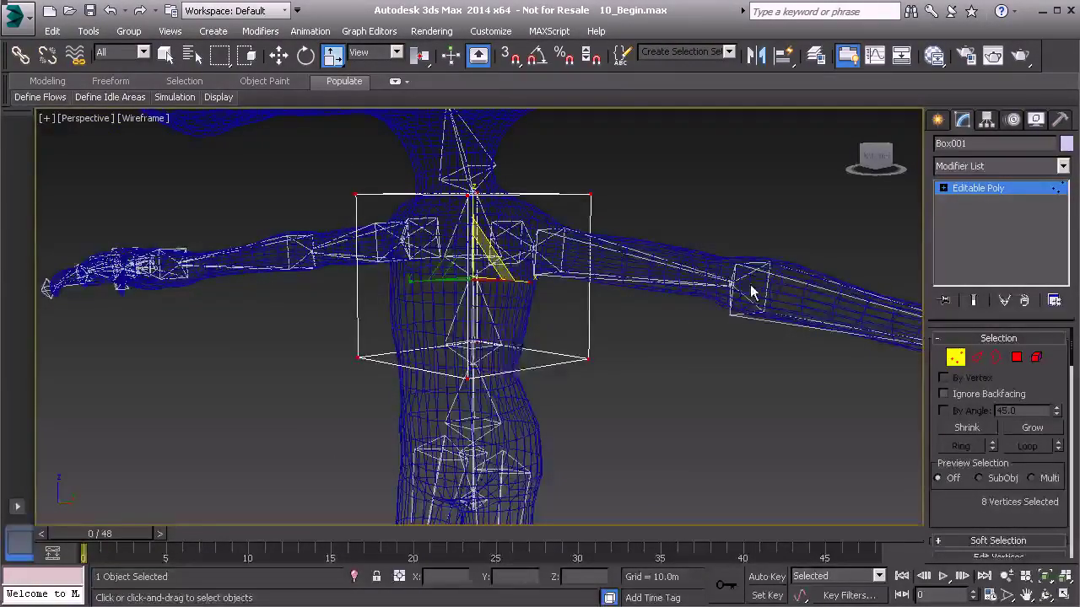
- Select all twelve edges of the chest box and create a linear shape from them
click(943, 188)
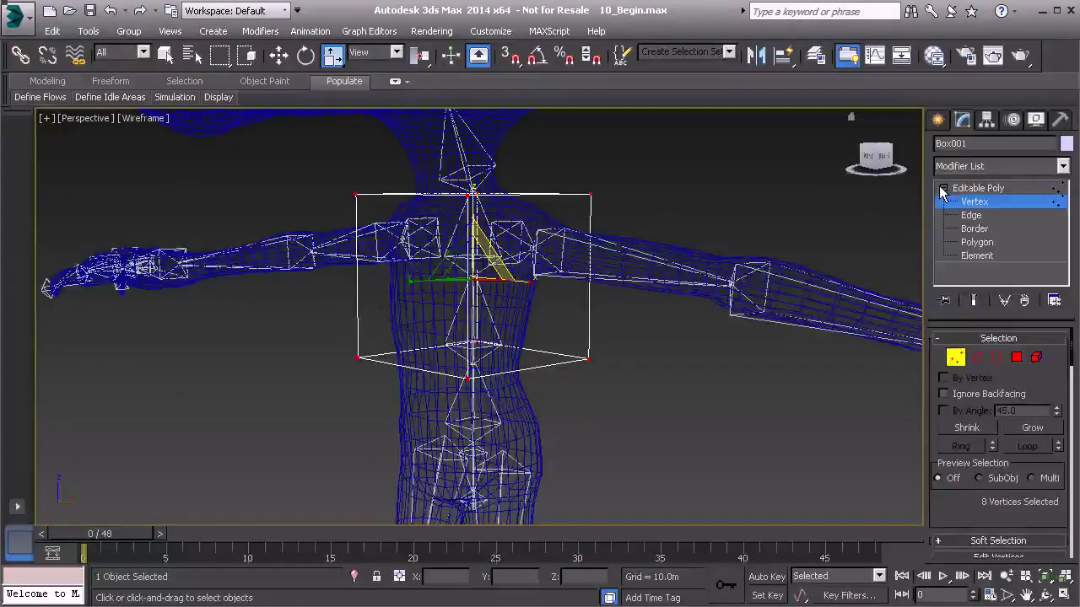
click(972, 216)
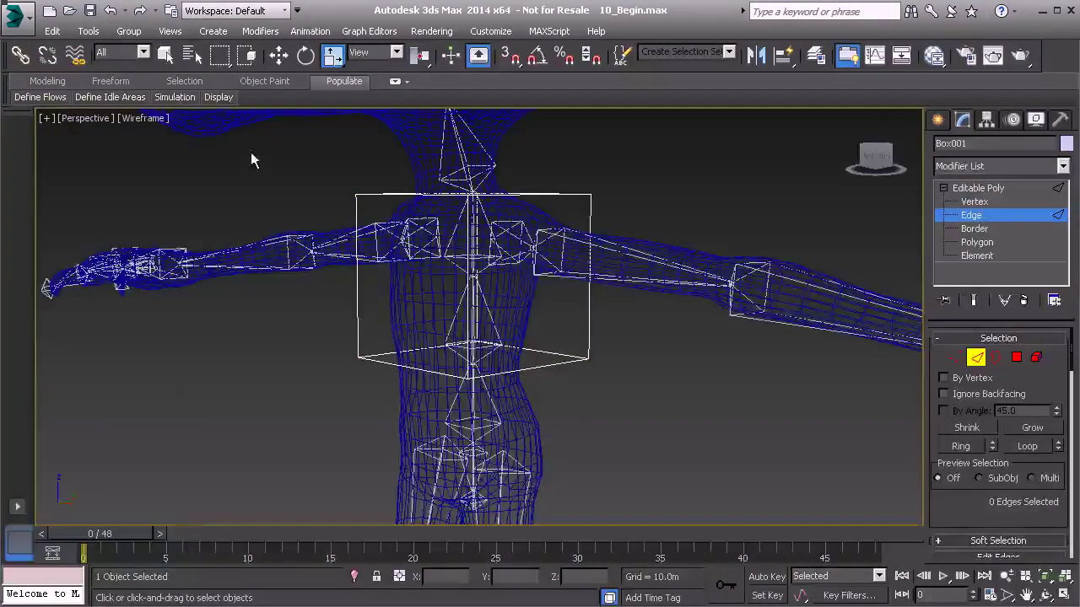
drag(679, 360, 680, 361)
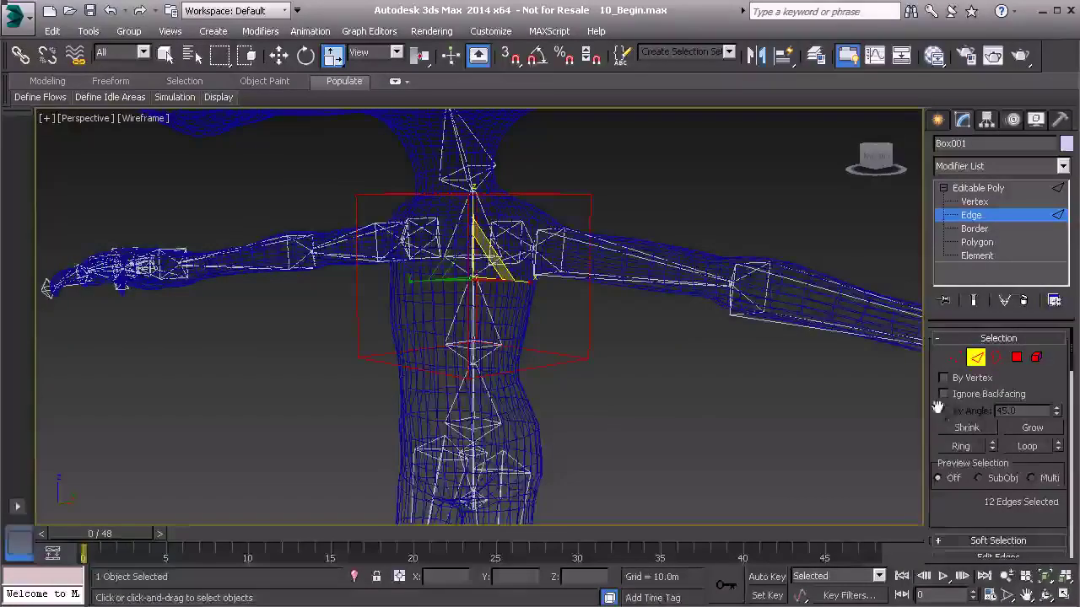
drag(944, 557, 926, 299)
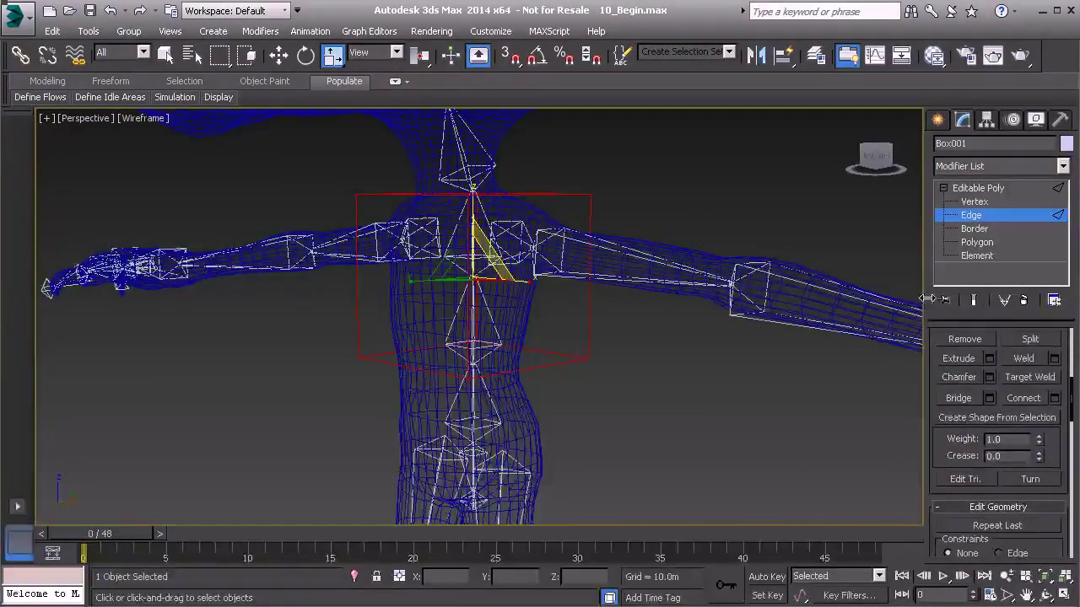
click(1012, 416)
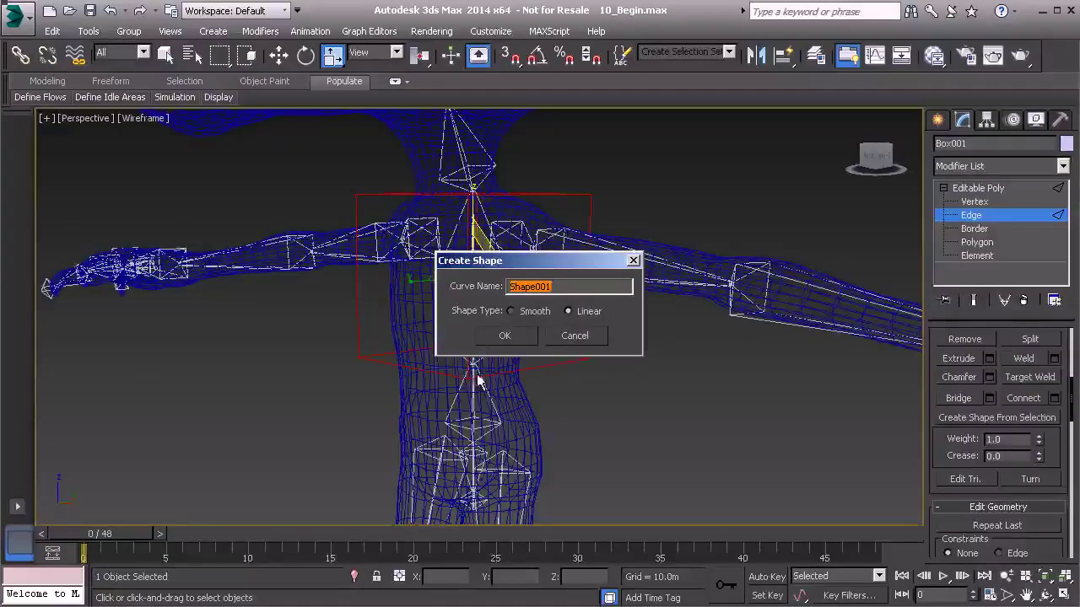
click(509, 340)
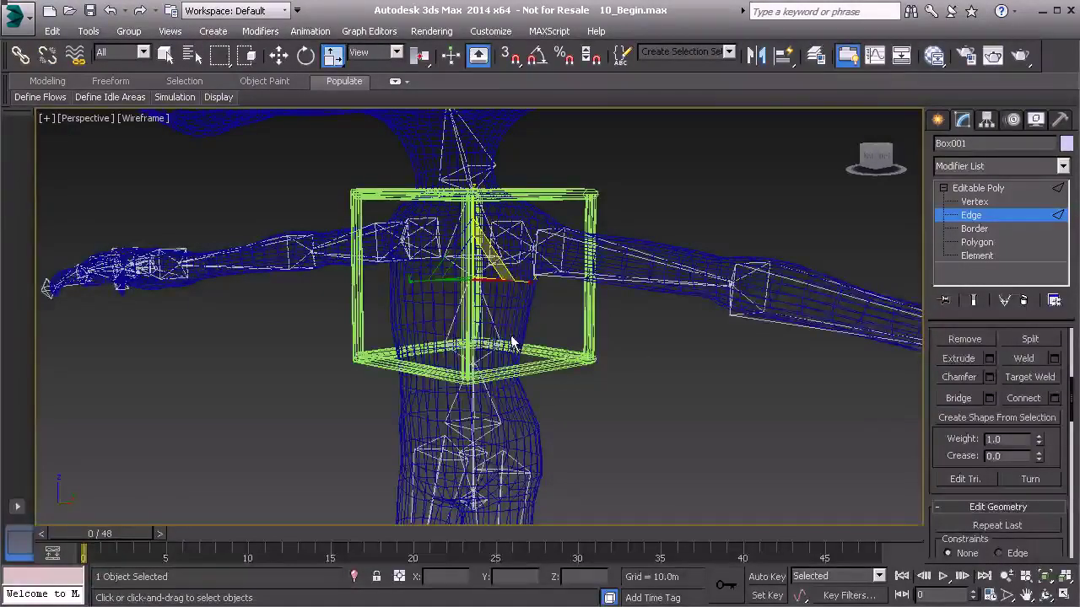
- Show the scene shaded, leave edge editing and delete the original Editable Poly box, keeping the new spline shape
alt+middle_drag(492, 309, 550, 338)
key(F3)
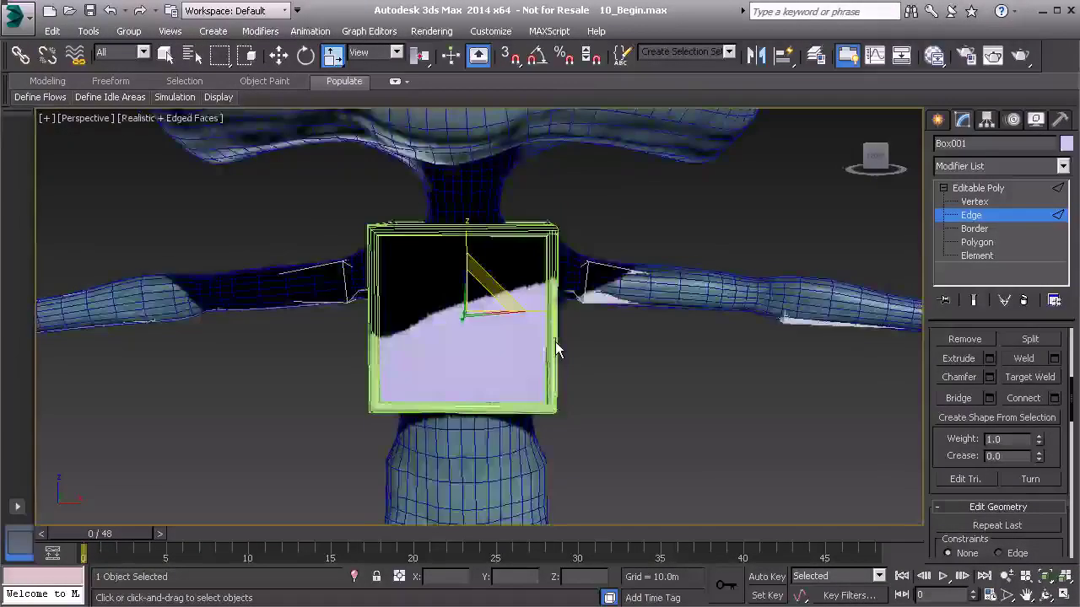
click(502, 348)
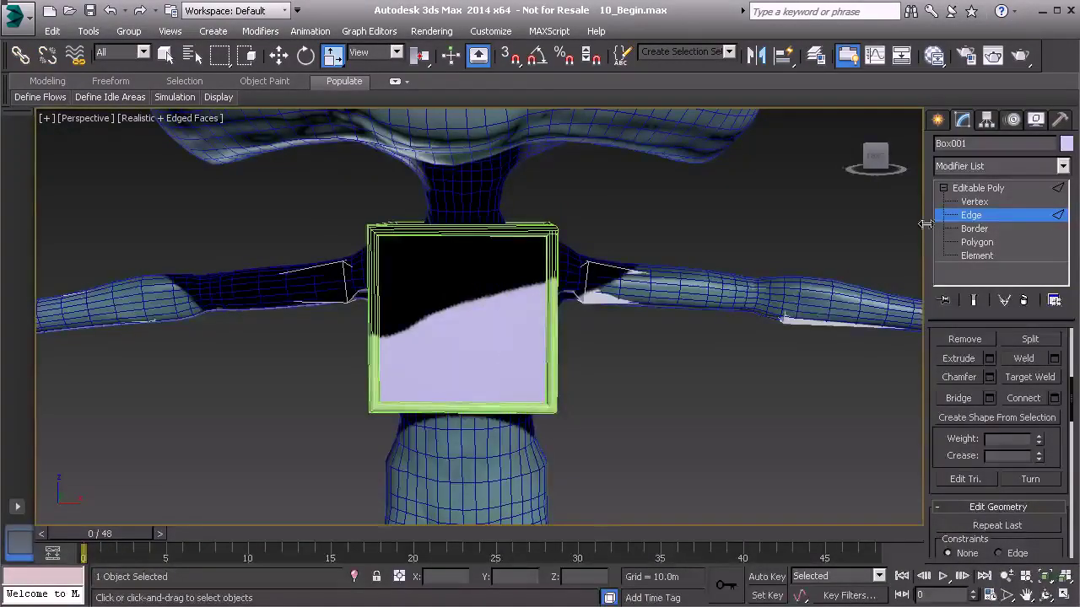
click(998, 189)
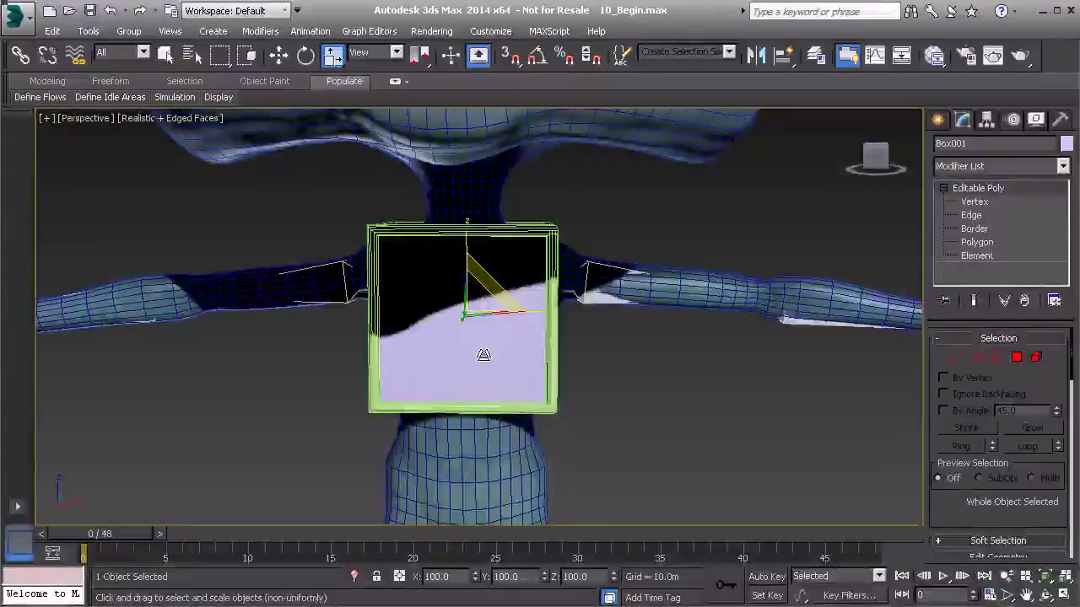
key(ctrl+d)
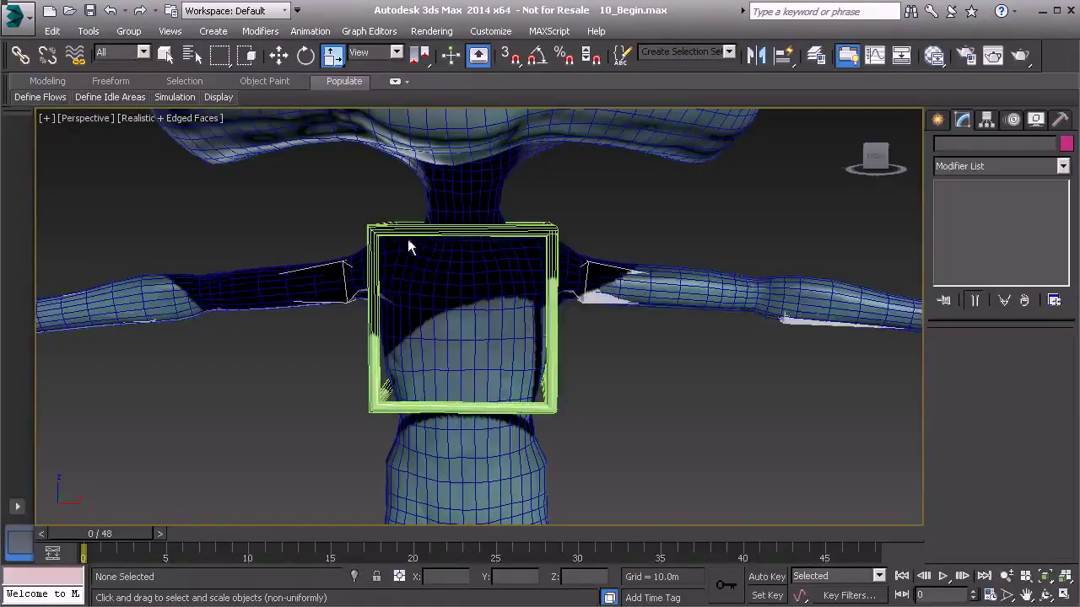
- Reset the XForm of the box-shaped spline and collapse its modifier stack
click(371, 227)
alt+middle_drag(767, 380, 647, 347)
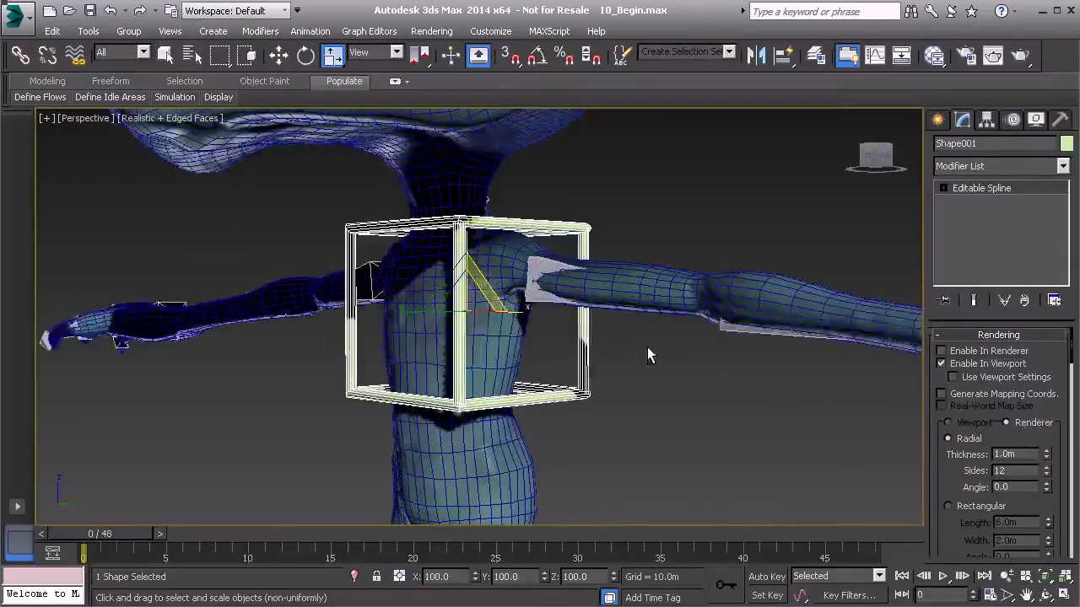
click(1061, 120)
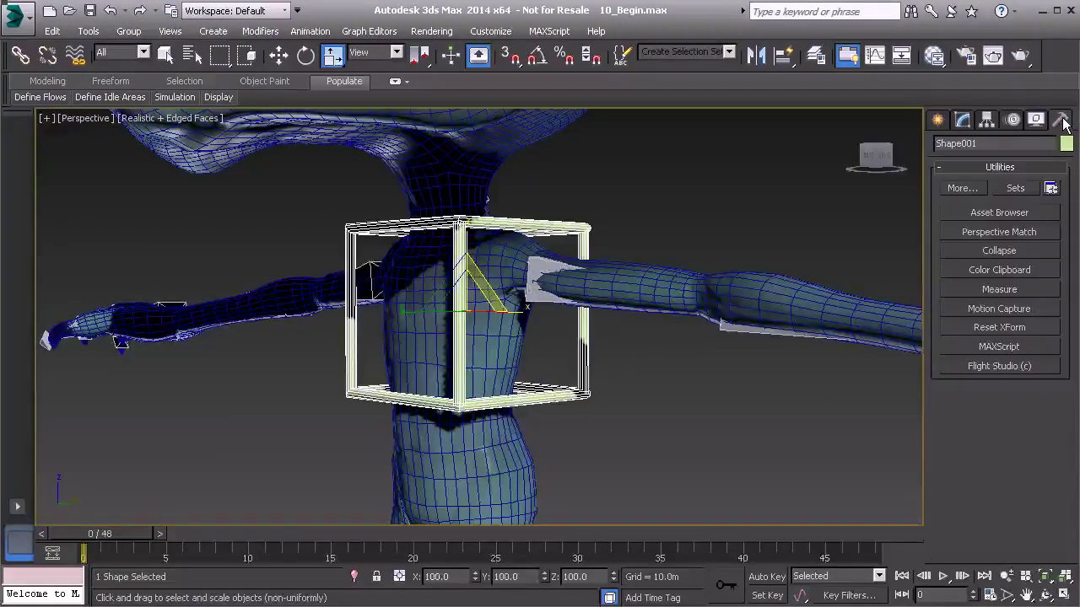
click(1027, 327)
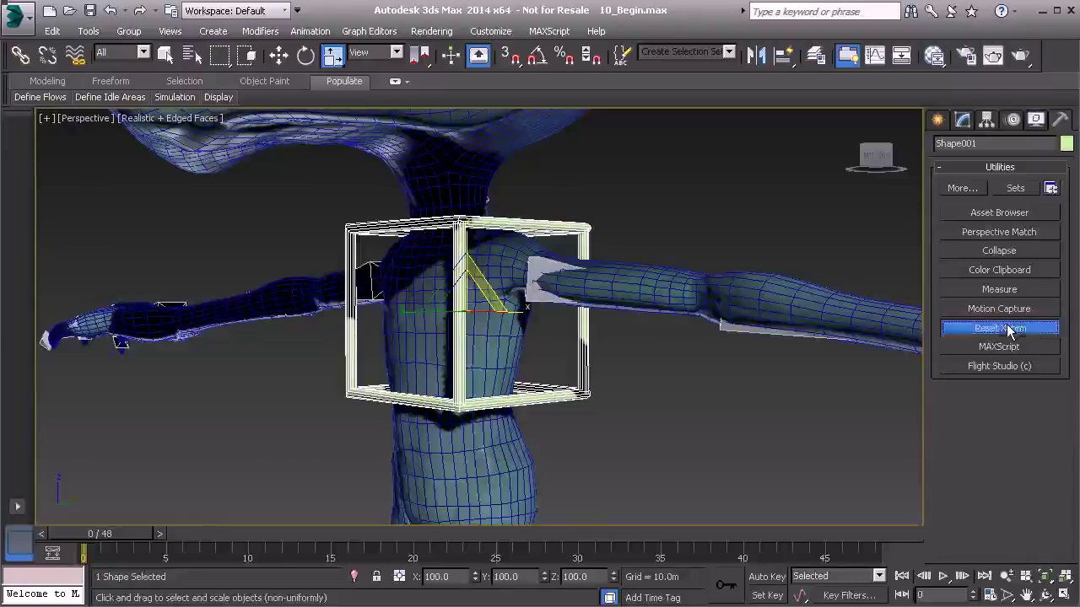
click(993, 421)
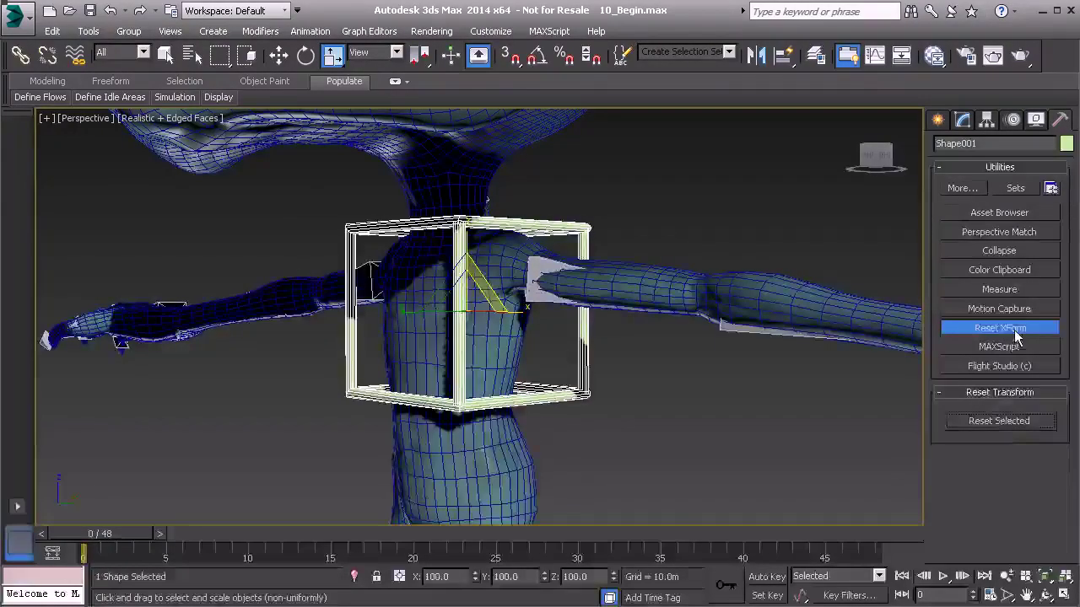
click(1004, 251)
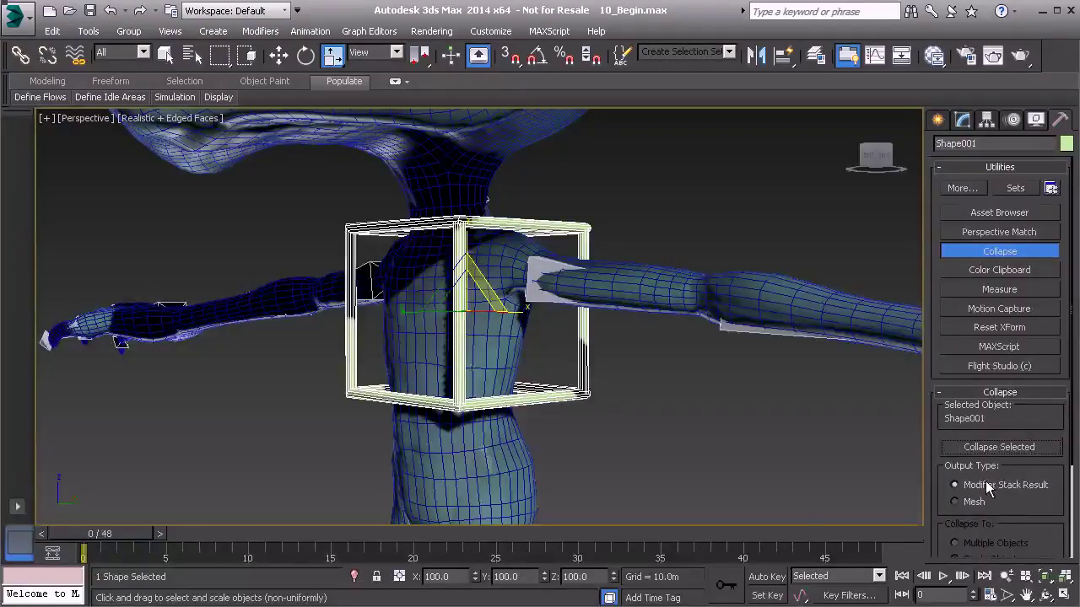
click(999, 244)
- Export the selected box spline to the export folder as Box_Shape.FBX
alt+middle_drag(717, 303, 666, 308)
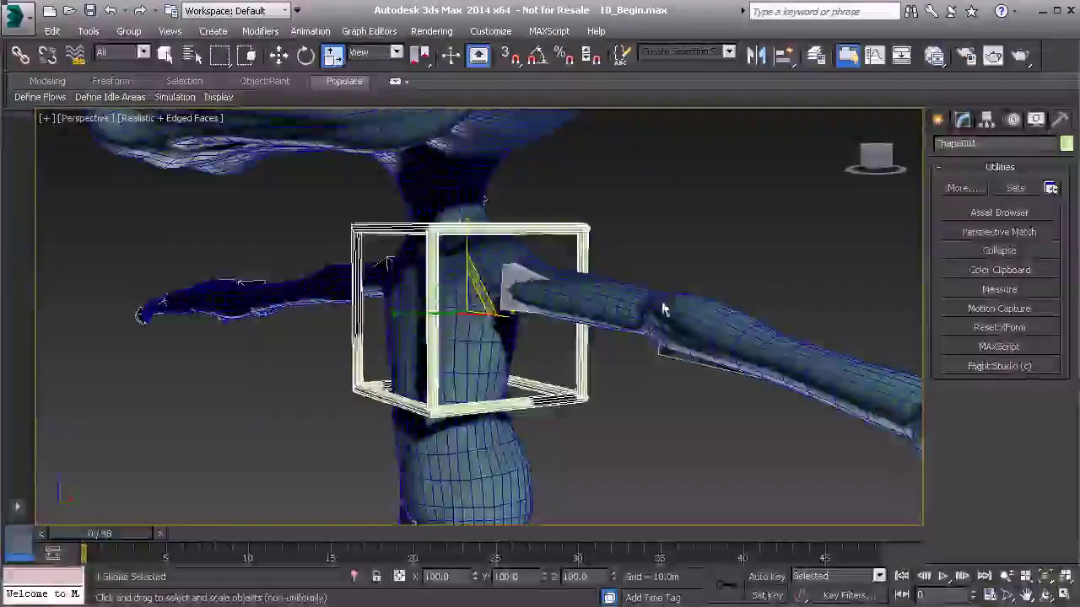
click(595, 251)
click(585, 245)
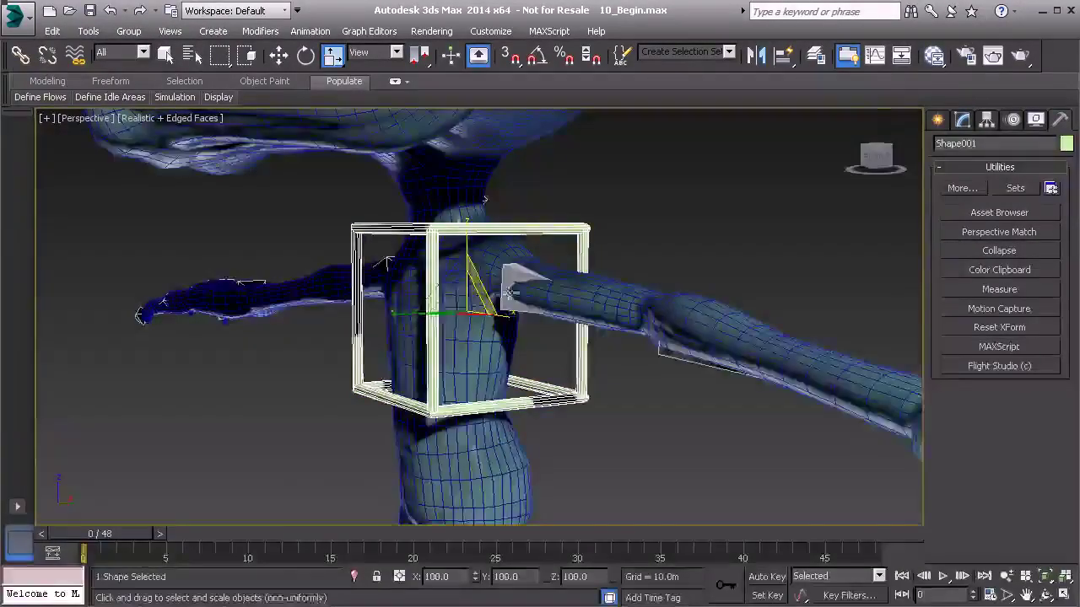
alt+middle_drag(503, 281, 554, 284)
scroll(555, 284, down, 3)
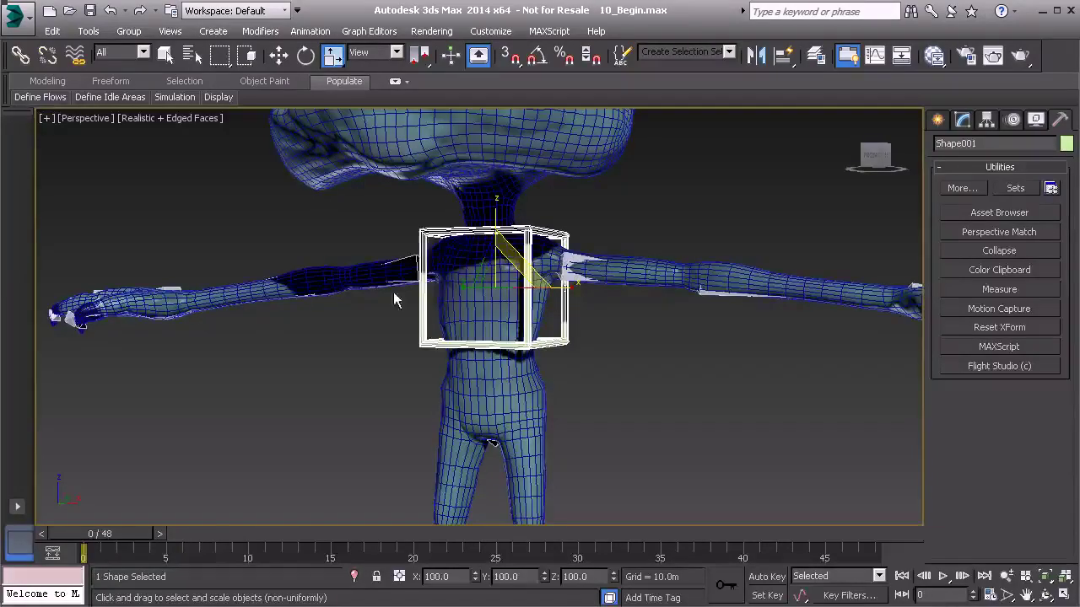
click(18, 15)
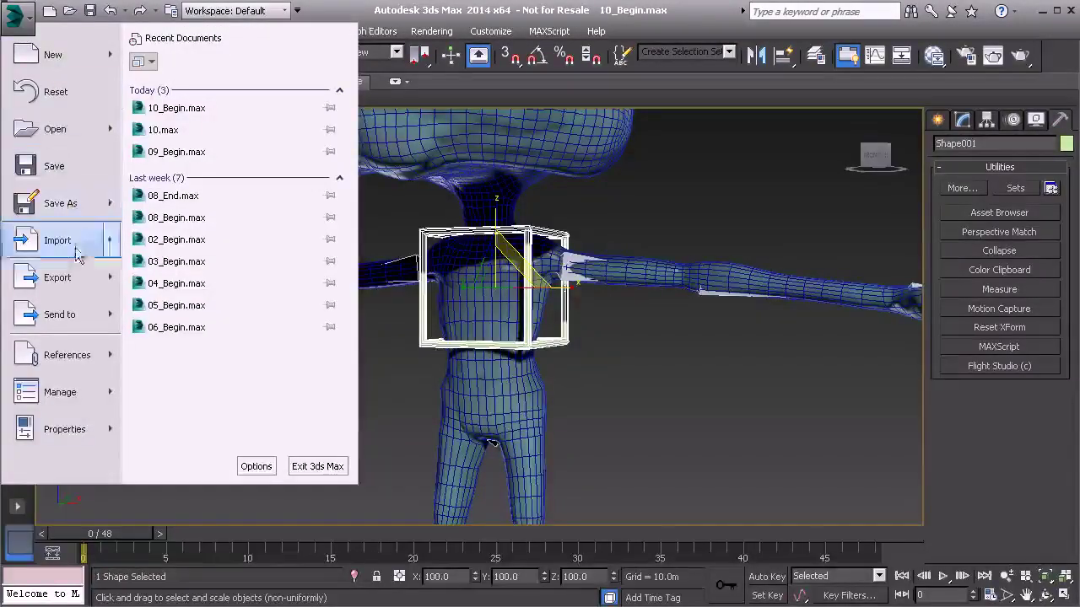
mouse_move(74, 280)
click(226, 143)
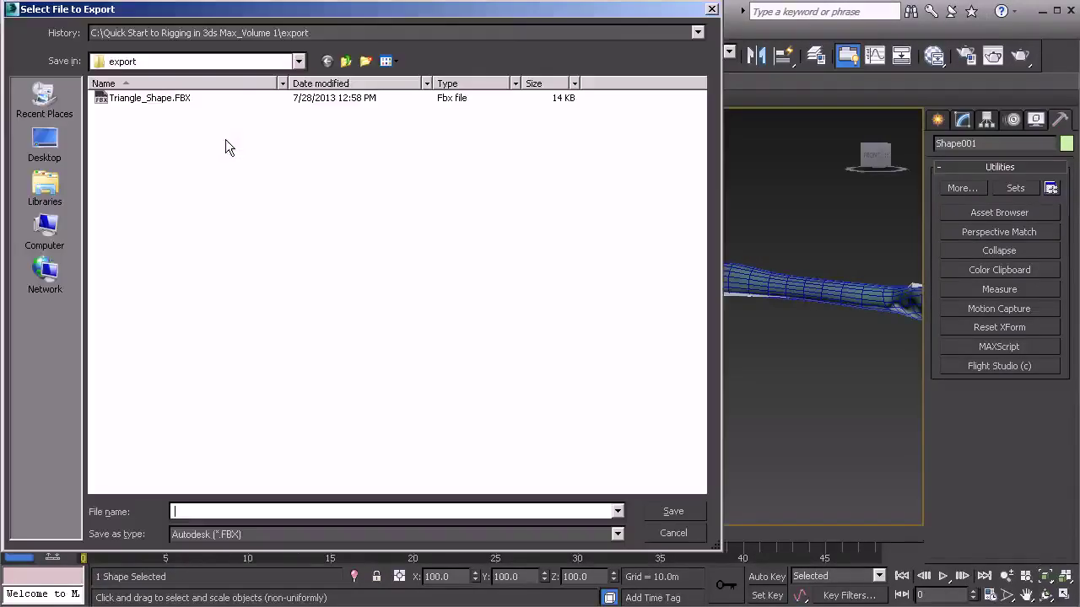
click(130, 100)
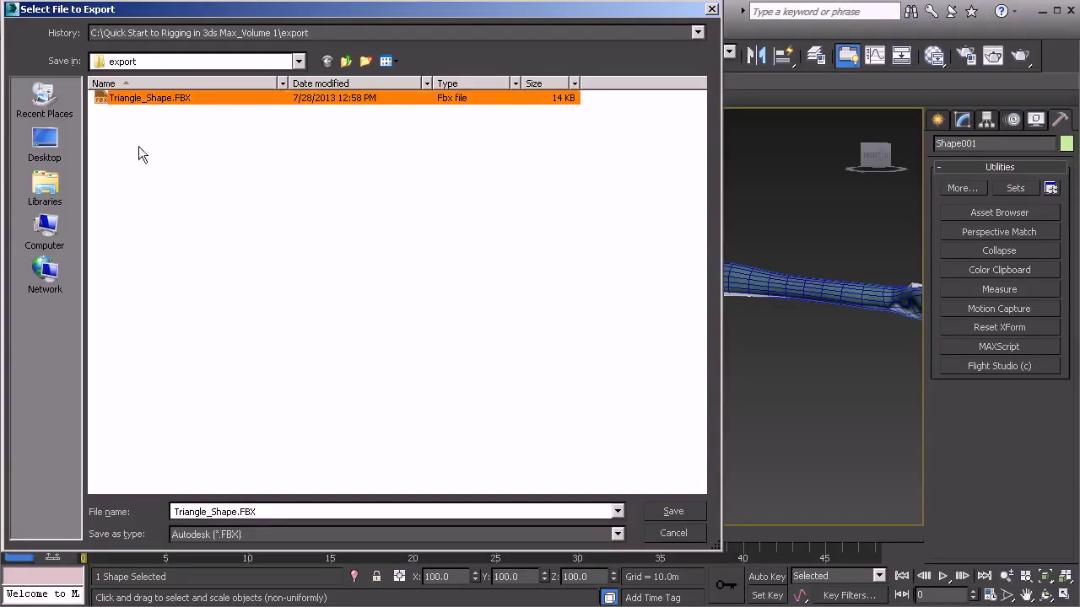
double_click(201, 511)
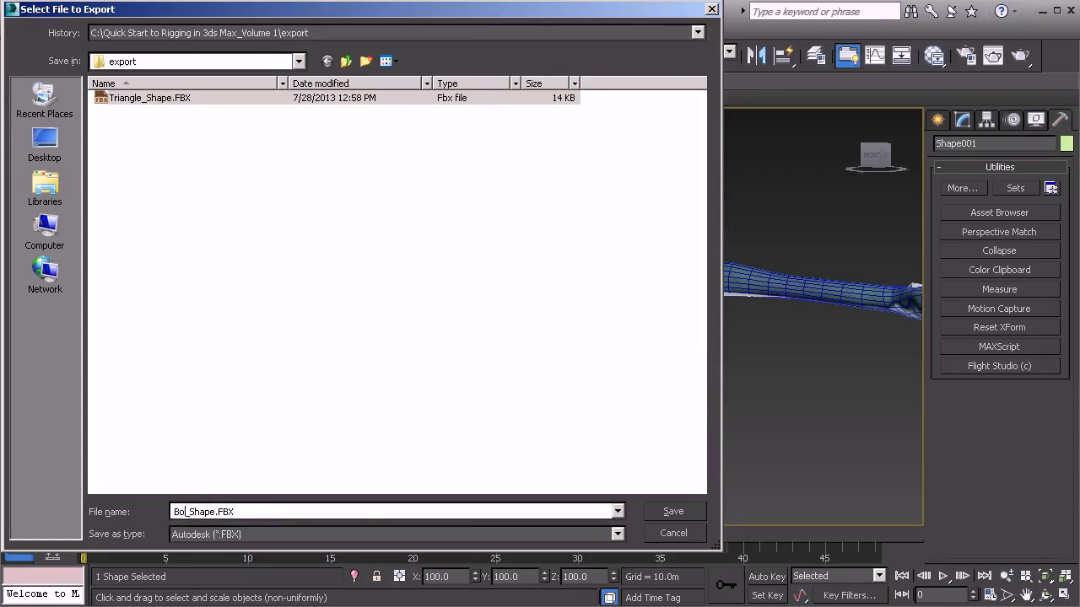
click(686, 511)
click(670, 537)
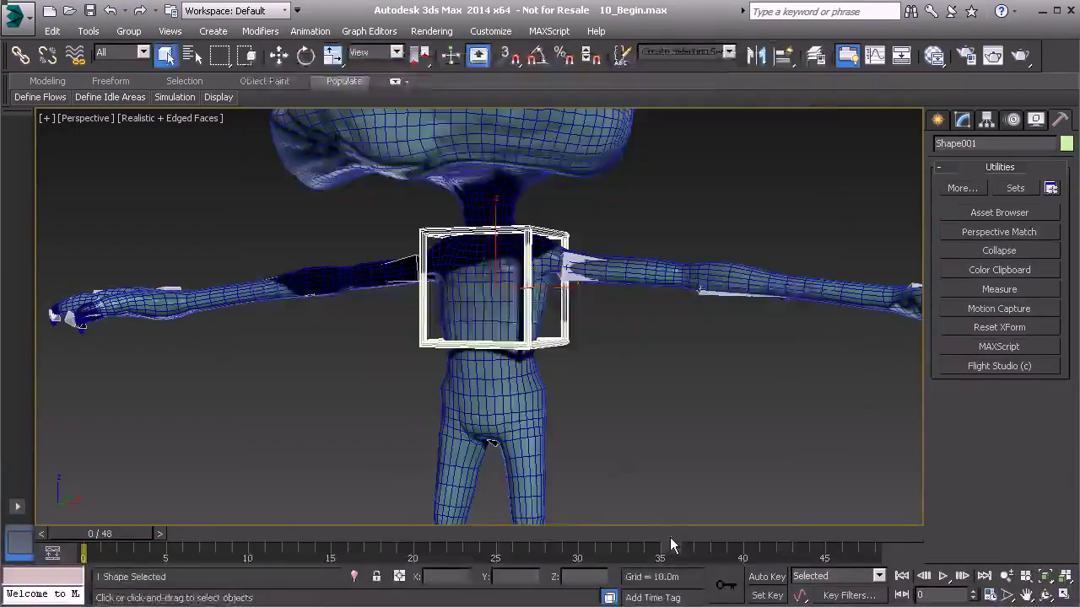
- Clone the box spline in wireframe display and align the duplicate to the character's pelvis bone
alt+middle_drag(657, 374, 572, 279)
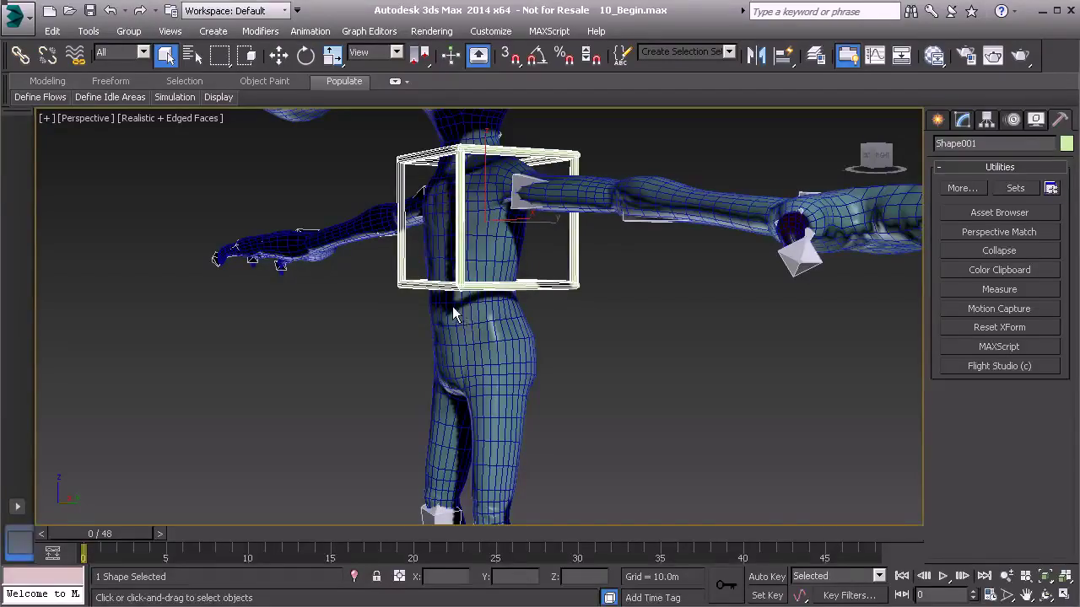
mouse_move(407, 303)
alt+middle_down()
mouse_move(381, 311)
mouse_move(411, 303)
alt+middle_up()
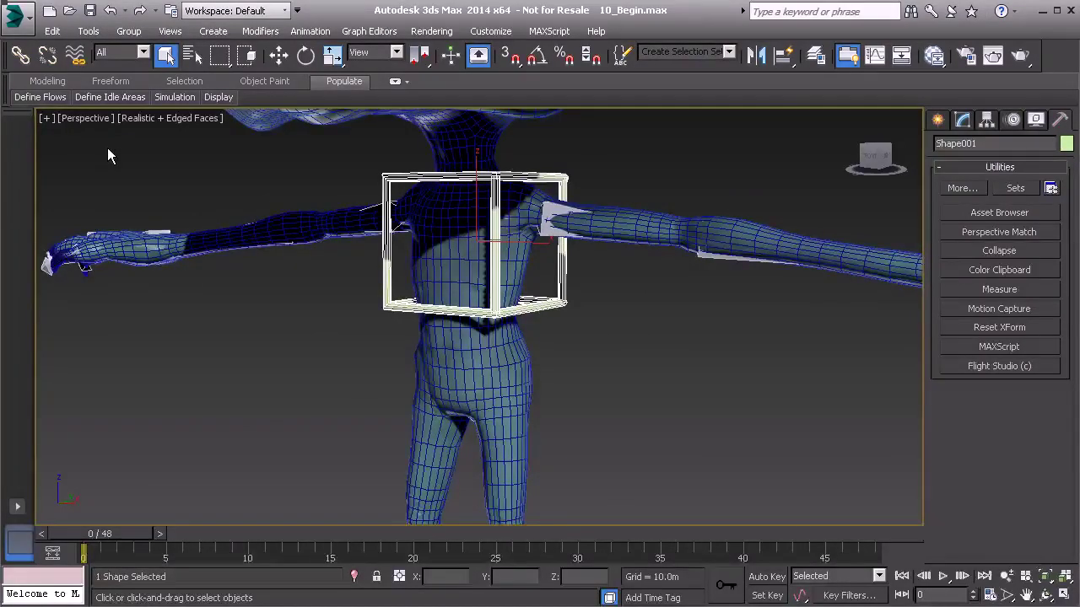
key(F3)
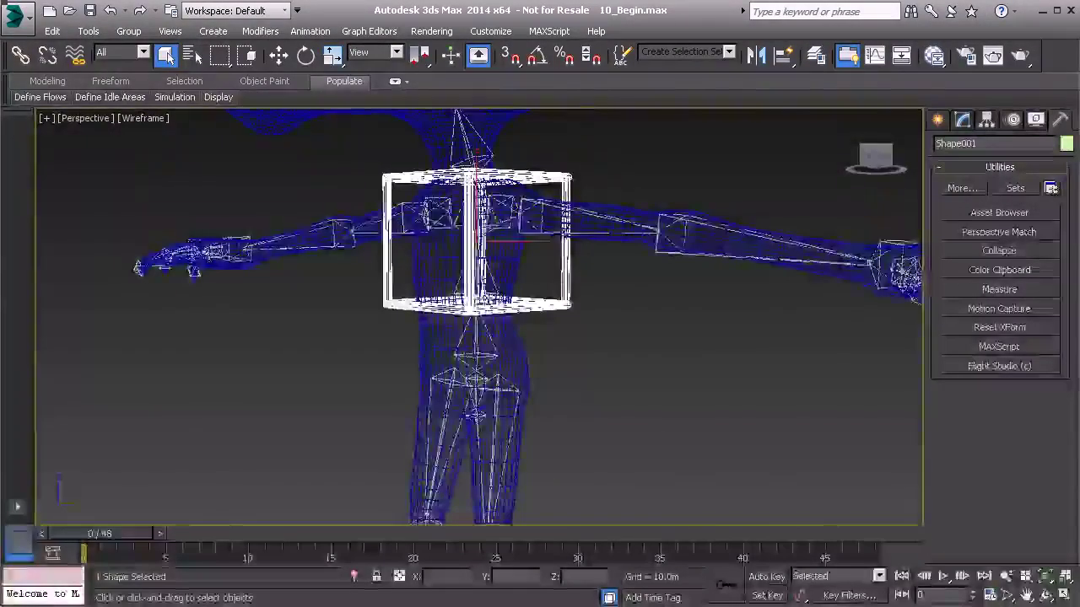
key(ctrl+v)
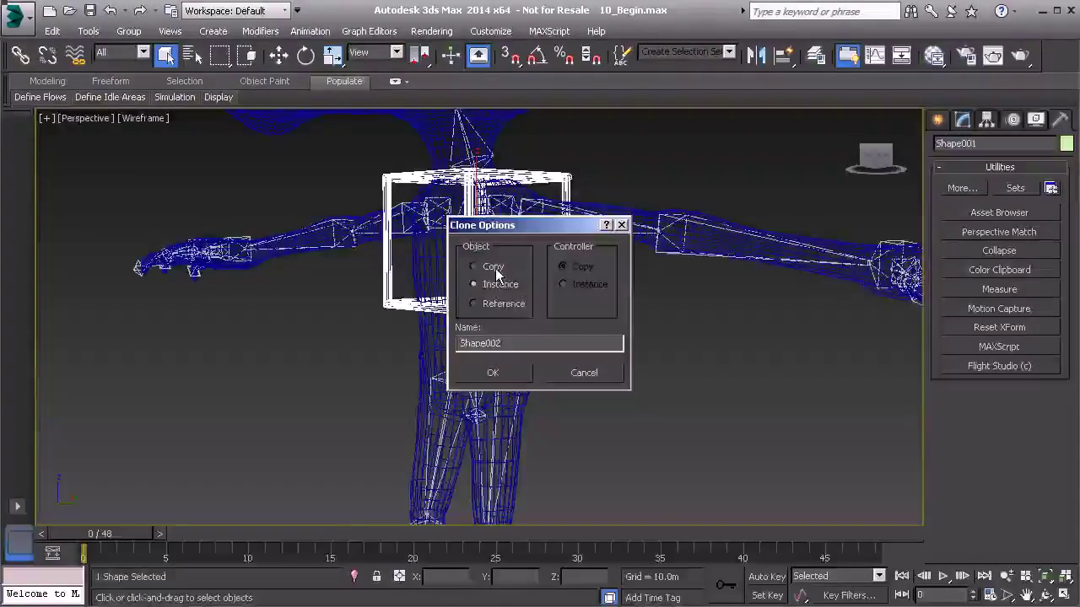
click(510, 379)
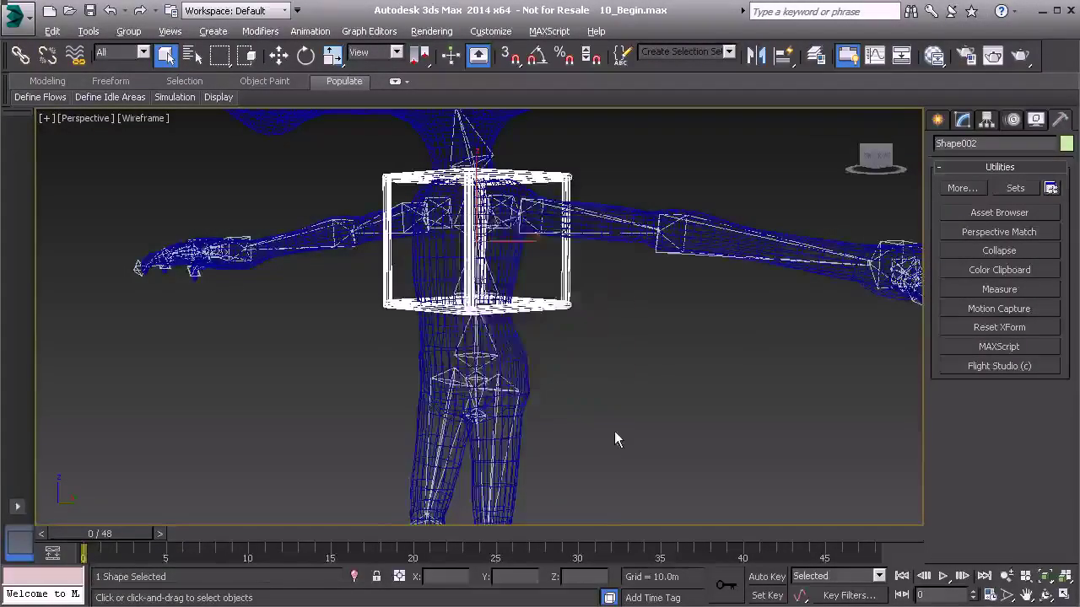
scroll(557, 417, up, 4)
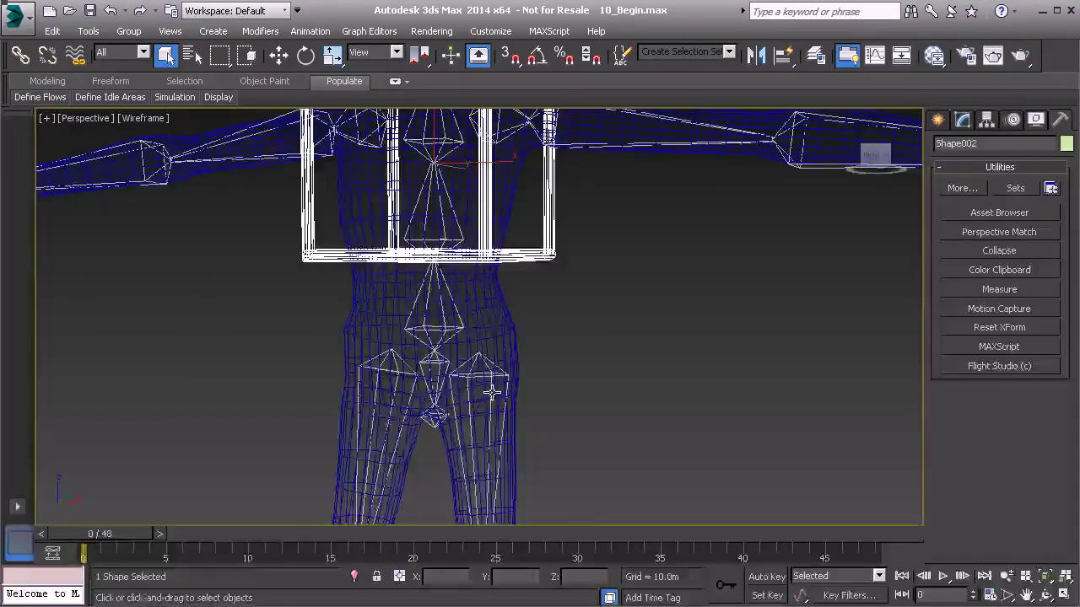
key(alt+a)
click(438, 357)
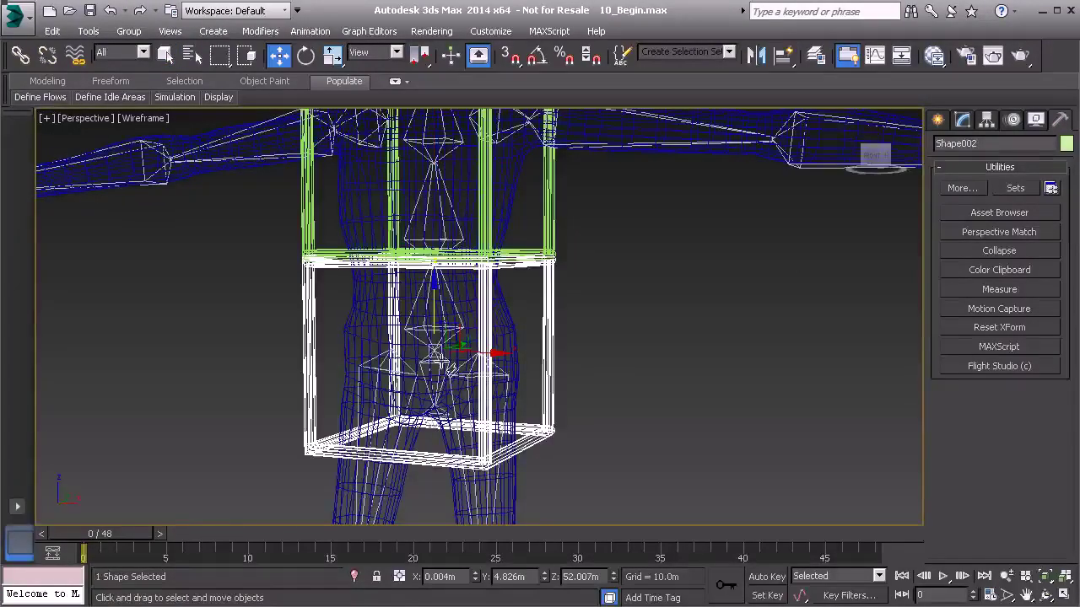
- Select the box spline around the chest and enter vertex editing on its Editable Spline
alt+middle_drag(462, 364, 544, 348)
click(563, 222)
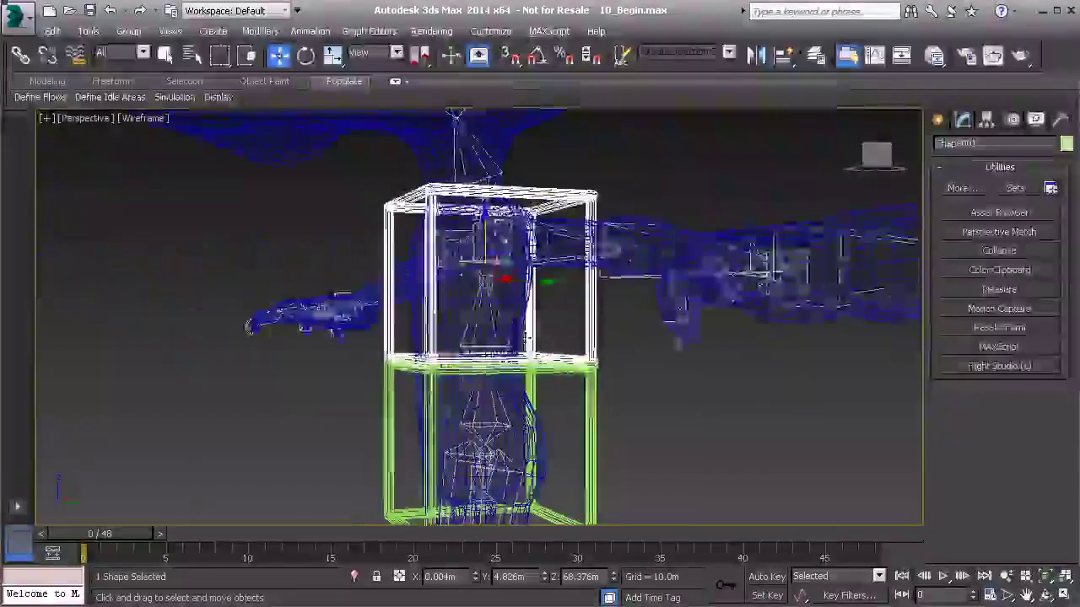
click(963, 119)
alt+middle_drag(843, 295, 675, 379)
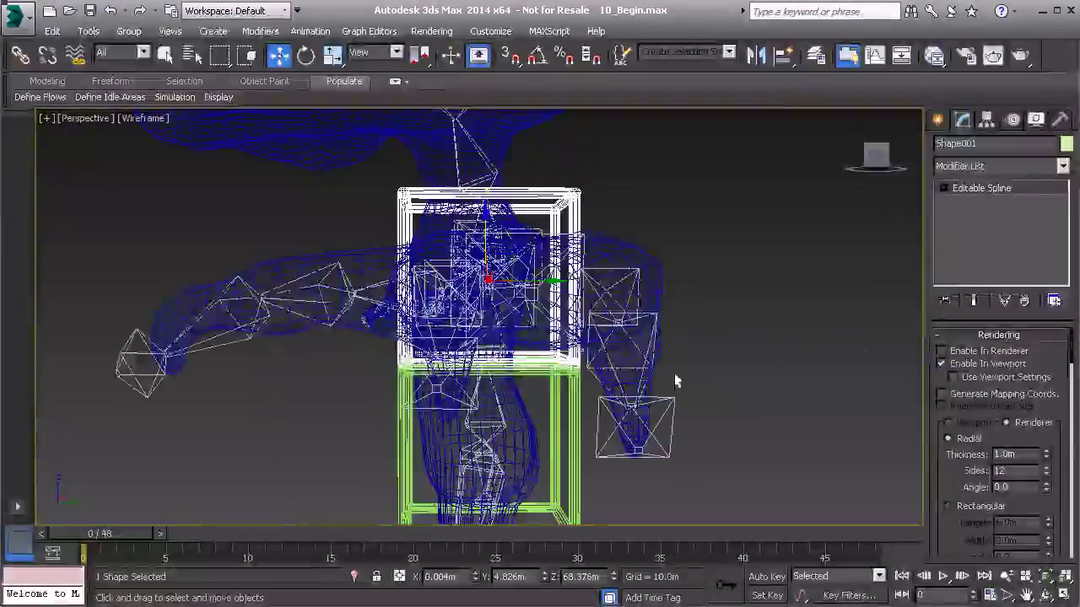
click(981, 188)
alt+middle_drag(725, 337, 646, 343)
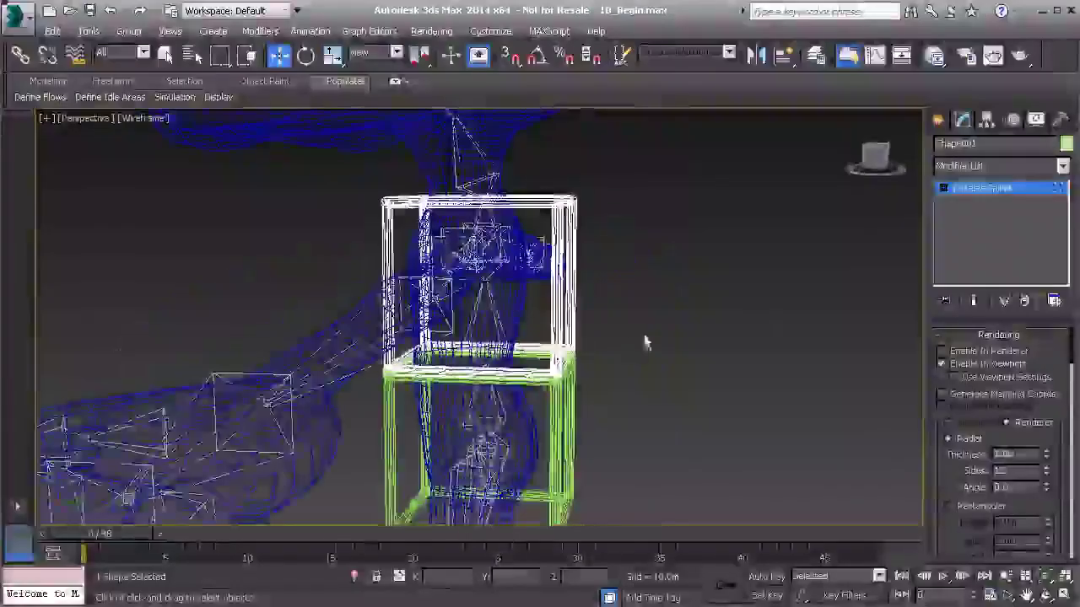
- Select all vertices of the chest box spline and scale them down to fit the character's chest
drag(333, 157, 397, 187)
drag(727, 444, 729, 447)
alt+middle_drag(729, 448, 694, 443)
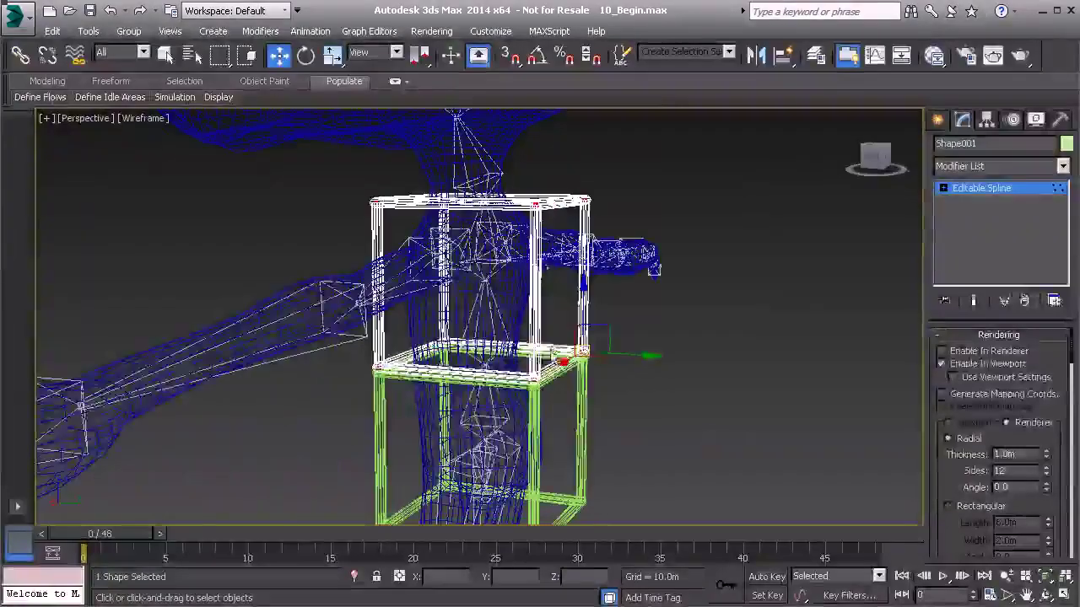
click(333, 55)
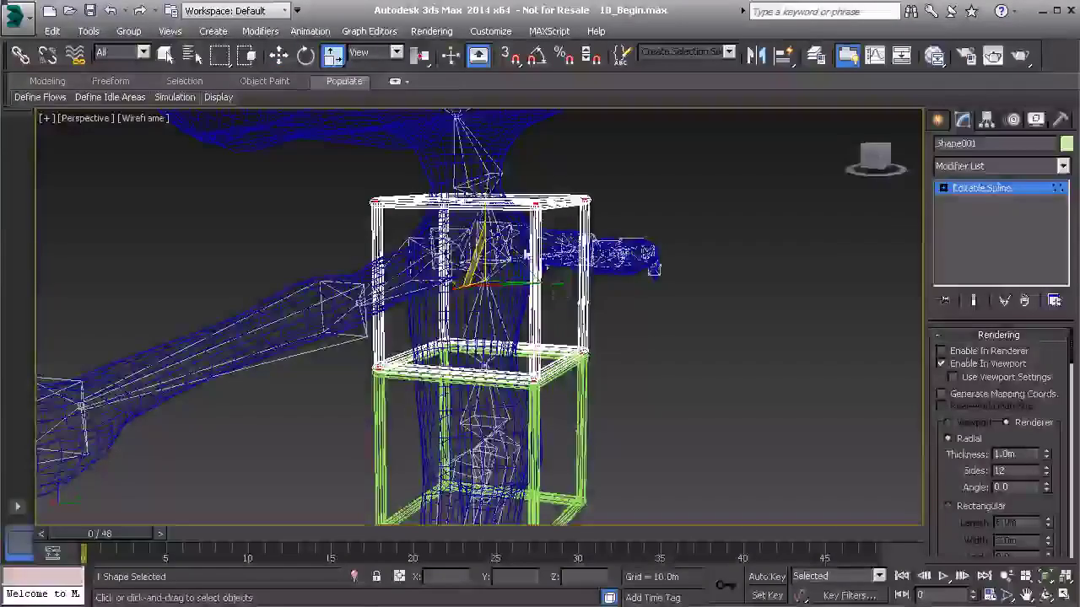
drag(420, 55, 425, 112)
alt+middle_drag(535, 239, 491, 247)
drag(483, 267, 446, 324)
alt+middle_drag(446, 324, 608, 253)
- Move the front vertices of the chest box along its depth to fit the torso
key(w)
drag(361, 181, 447, 293)
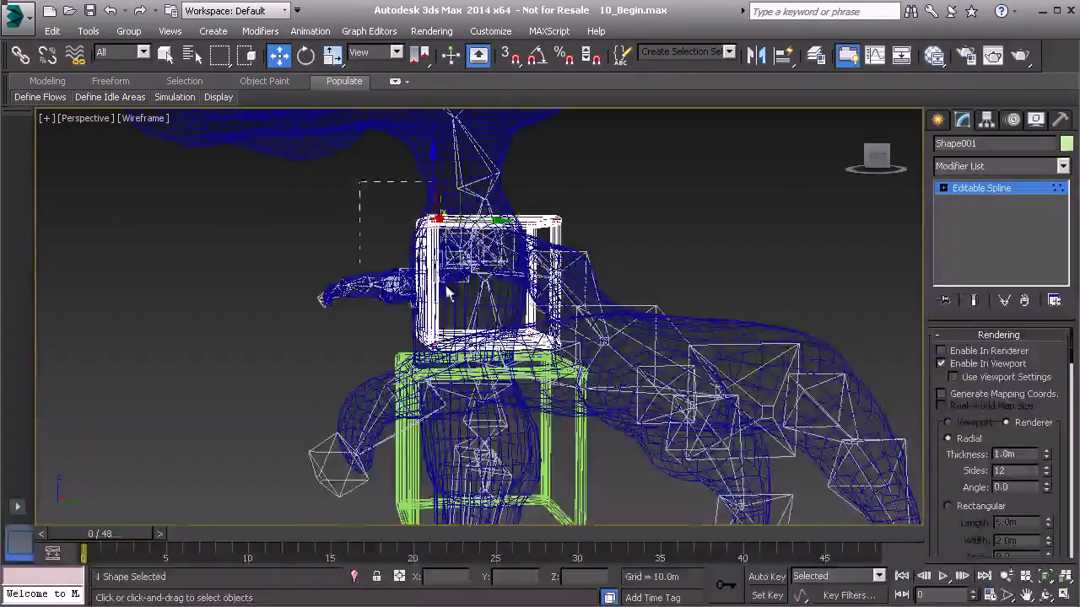
alt+middle_drag(447, 293, 415, 316)
drag(489, 354, 483, 355)
alt+middle_drag(483, 355, 483, 315)
- Raise the lower rear vertices of the chest box and adjust its upper front vertices to follow the chest
drag(642, 373, 492, 292)
alt+middle_drag(493, 293, 500, 325)
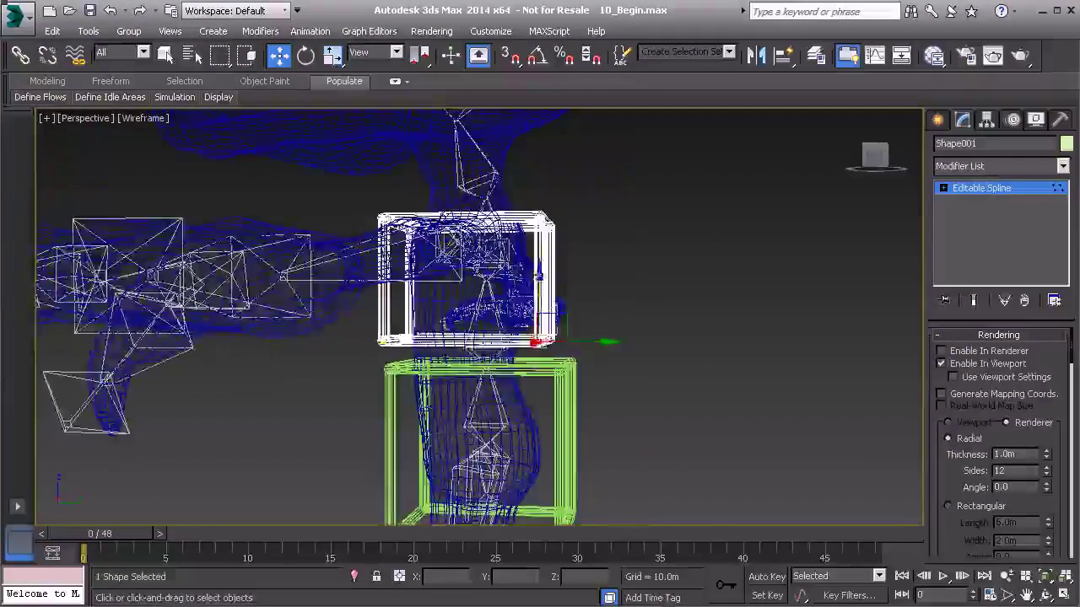
drag(541, 291, 542, 261)
alt+middle_drag(542, 262, 506, 301)
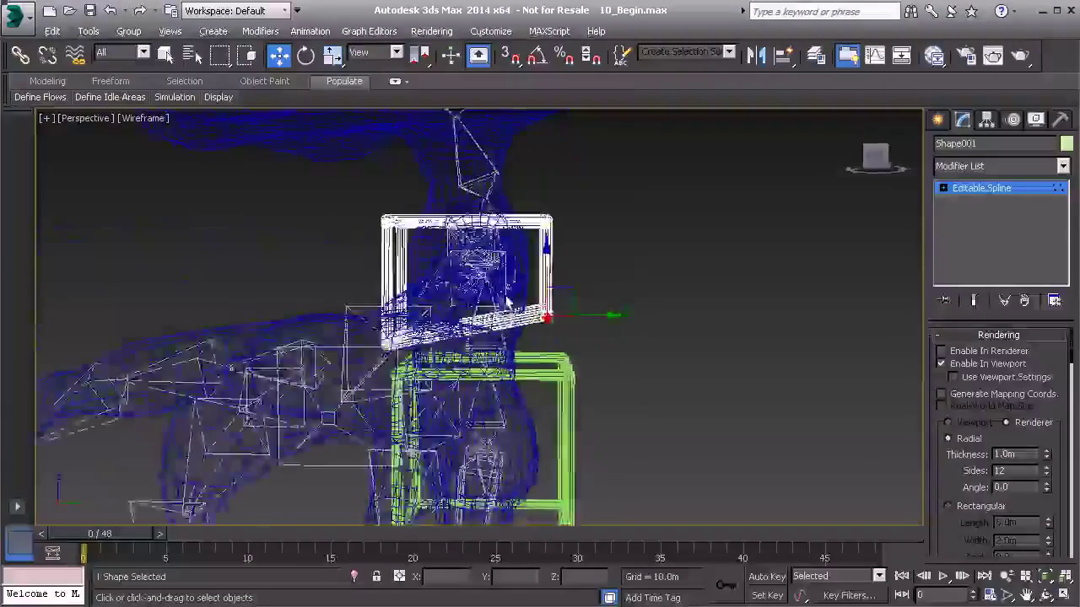
drag(333, 178, 469, 221)
alt+middle_drag(468, 221, 424, 272)
- Show the scene shaded, widen the chest box by scaling all its vertices sideways, and leave vertex editing
key(F3)
drag(227, 159, 584, 375)
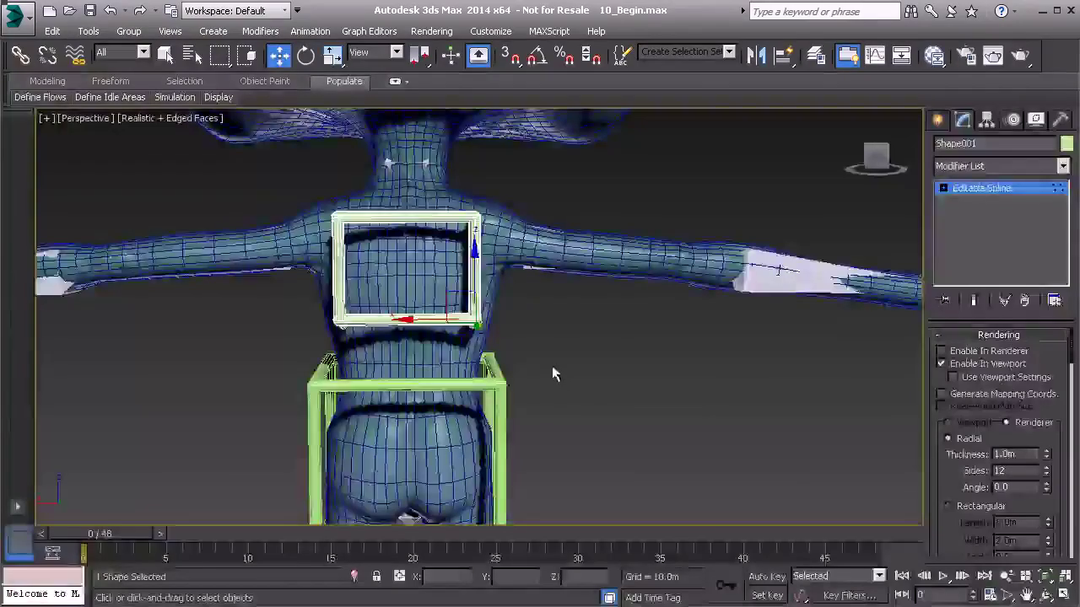
key(r)
drag(325, 272, 262, 288)
alt+middle_drag(263, 288, 529, 291)
alt+middle_drag(566, 352, 579, 372)
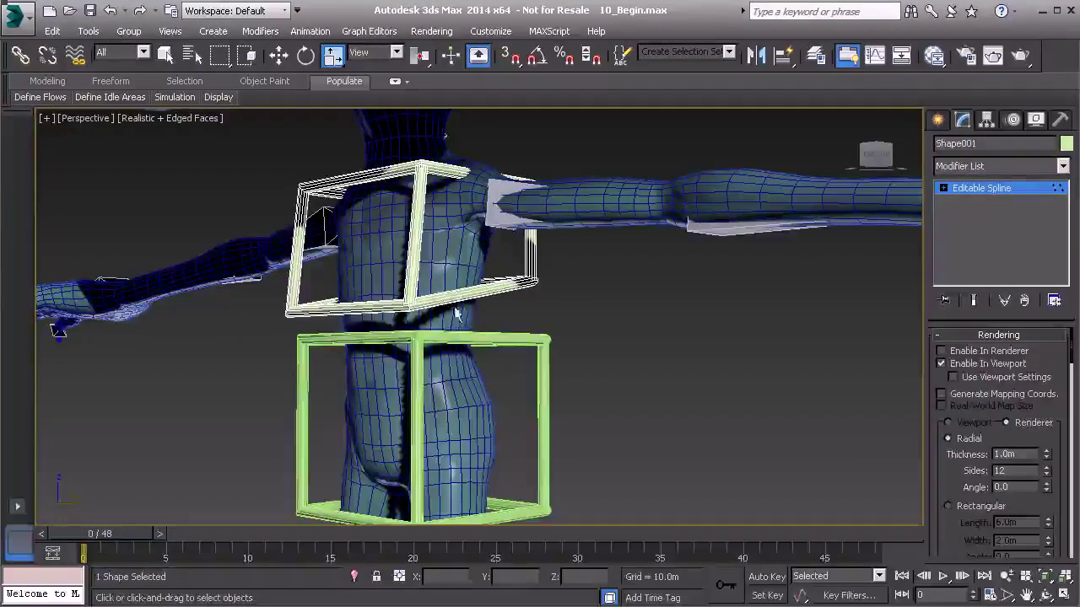
click(999, 192)
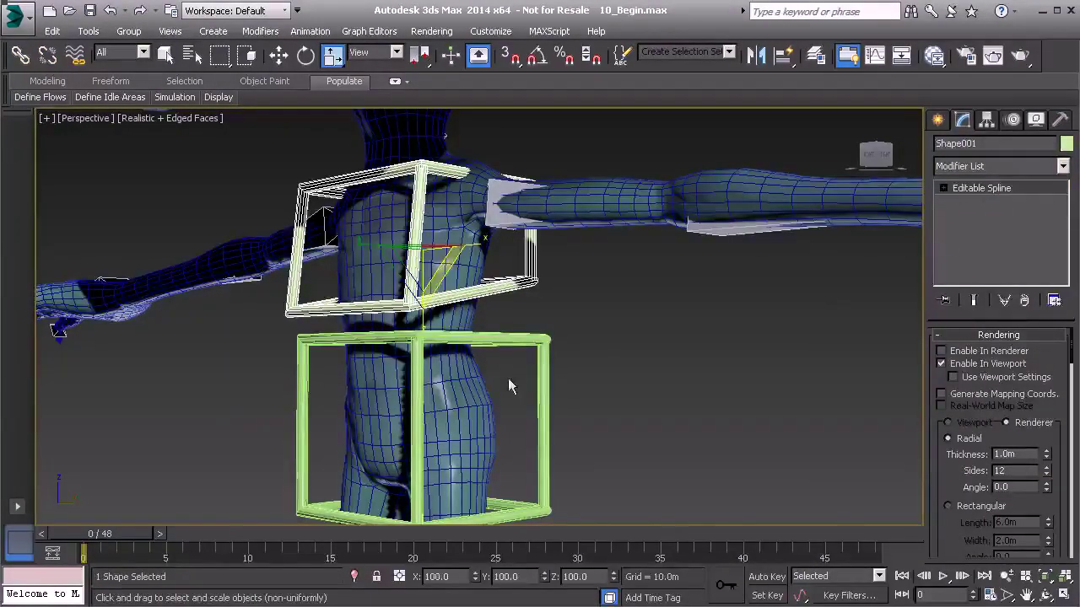
- Edit the pelvis box spline's vertices, lowering its top to the hips and raising its lower rear corners
click(545, 365)
alt+middle_drag(561, 393, 480, 373)
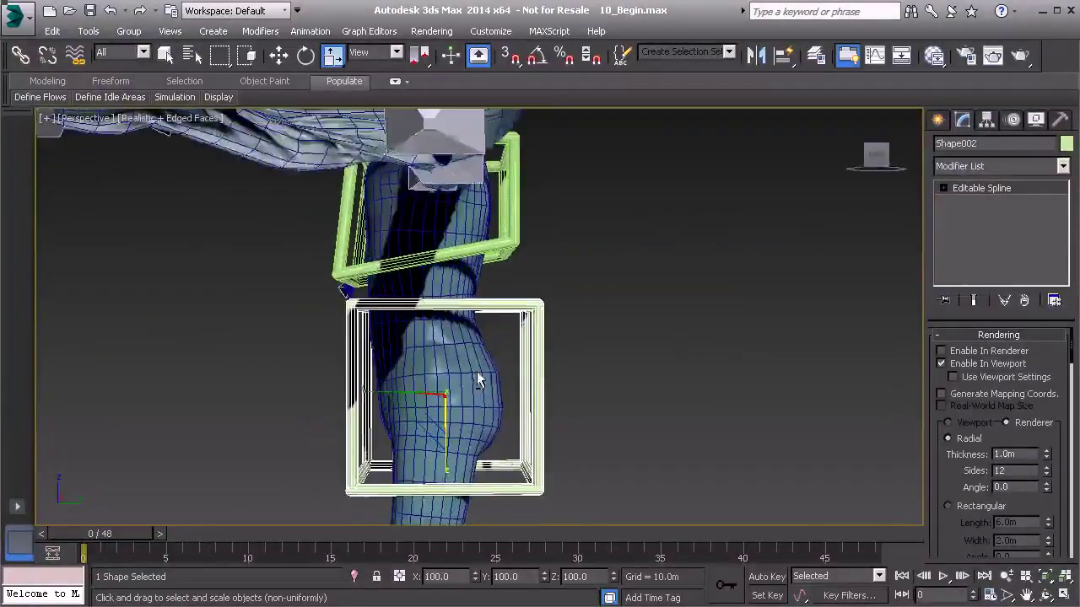
click(982, 188)
drag(705, 418, 702, 413)
key(w)
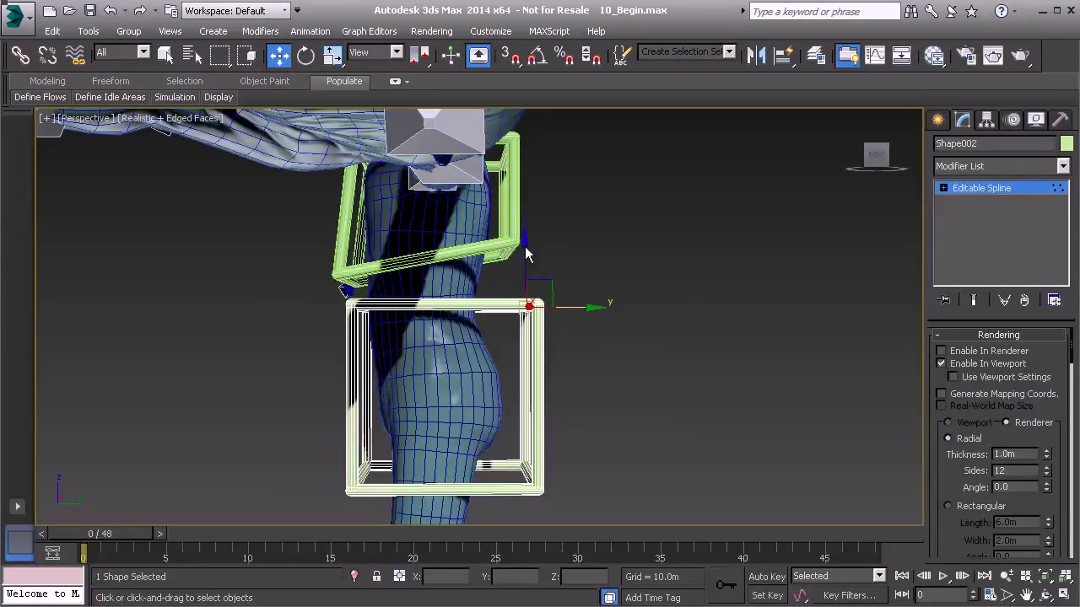
drag(526, 244, 524, 282)
middle_drag(567, 477, 568, 415)
drag(568, 463, 525, 323)
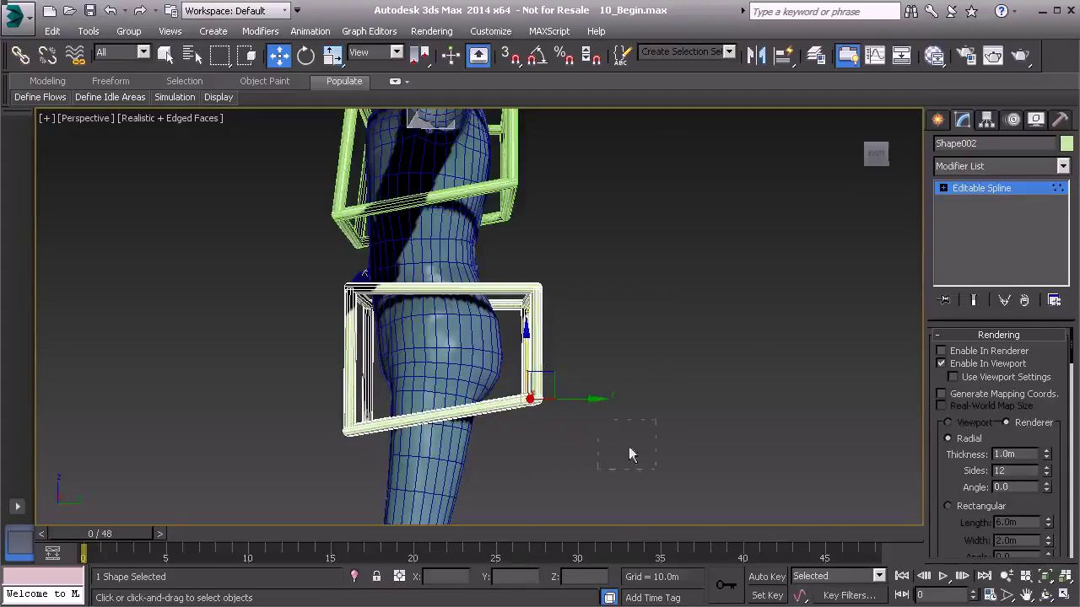
- Move the rear vertices of the pelvis box forward, closer to the character's body
drag(486, 248, 485, 247)
alt+middle_drag(540, 314, 540, 326)
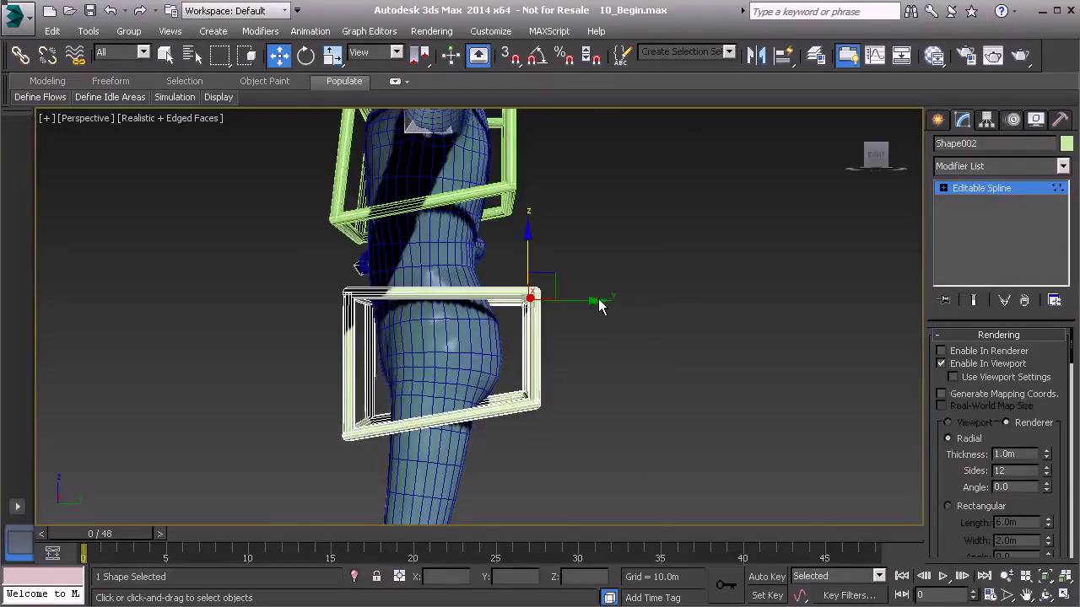
drag(598, 300, 575, 301)
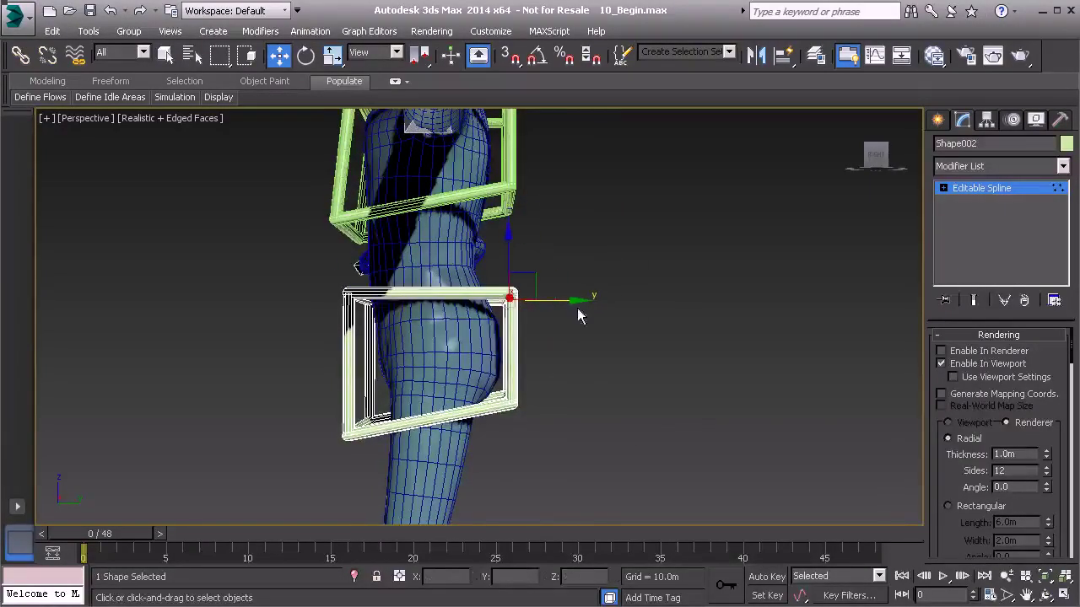
alt+middle_drag(579, 313, 465, 349)
- Move the front vertices of the pelvis box back toward the body, raise its lower front corners, and leave vertex editing
drag(285, 269, 417, 332)
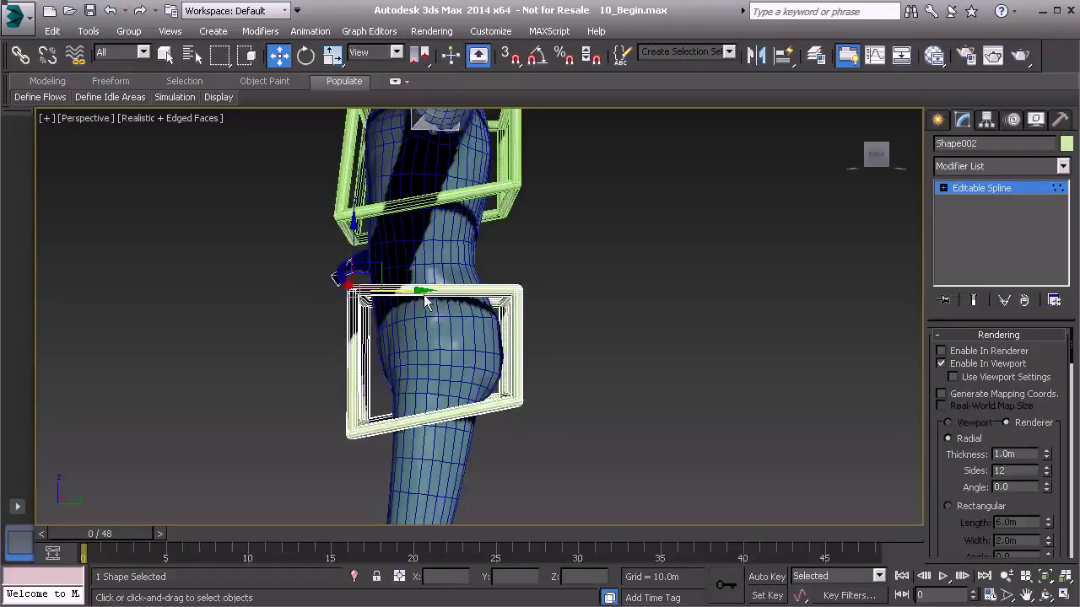
drag(421, 291, 429, 291)
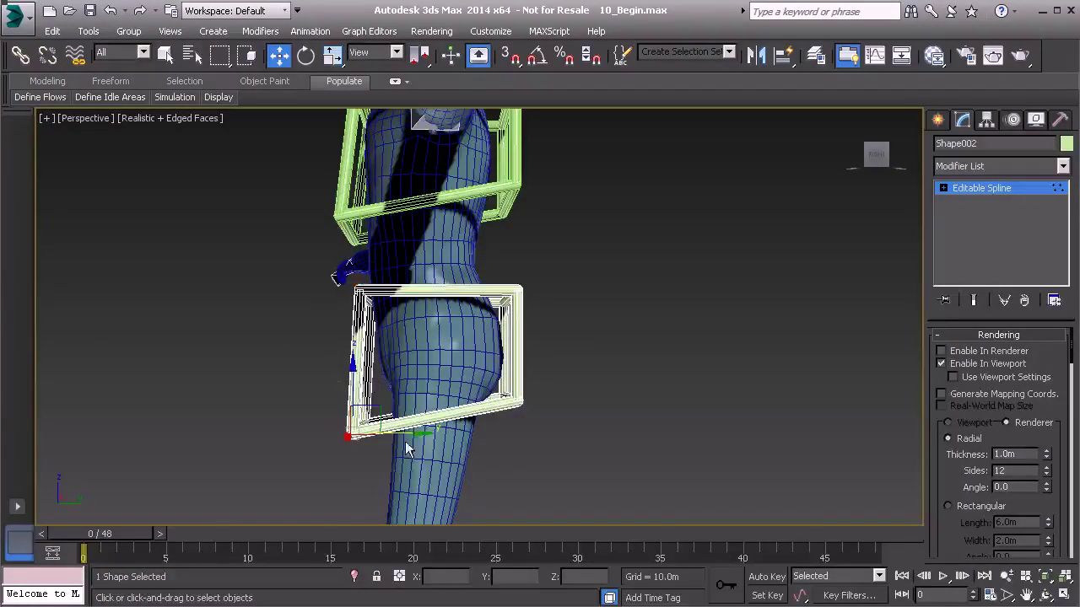
drag(420, 433, 436, 432)
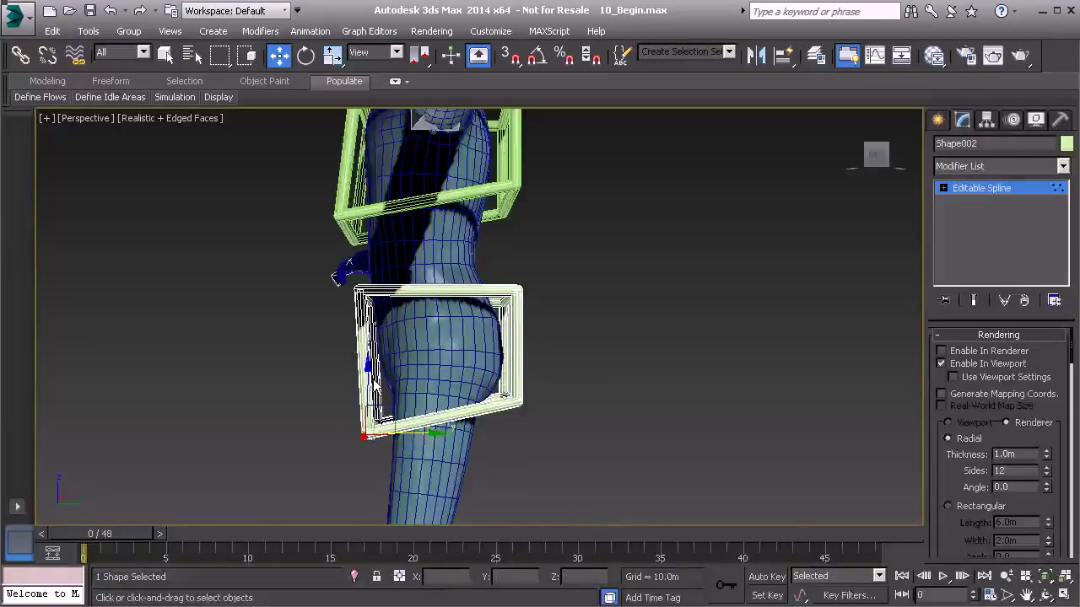
drag(370, 367, 370, 348)
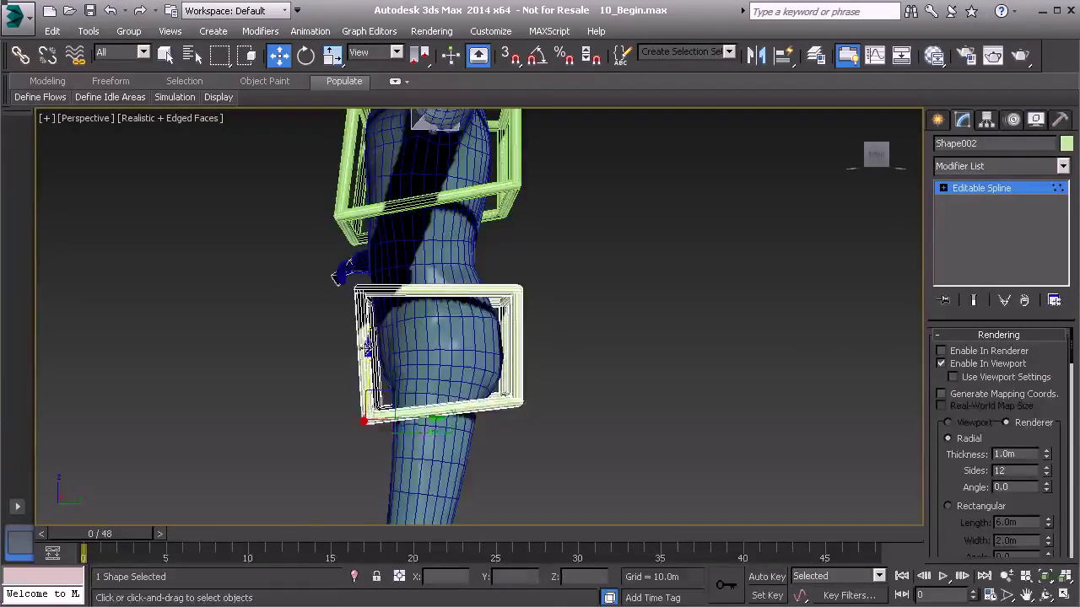
alt+middle_drag(375, 354, 506, 380)
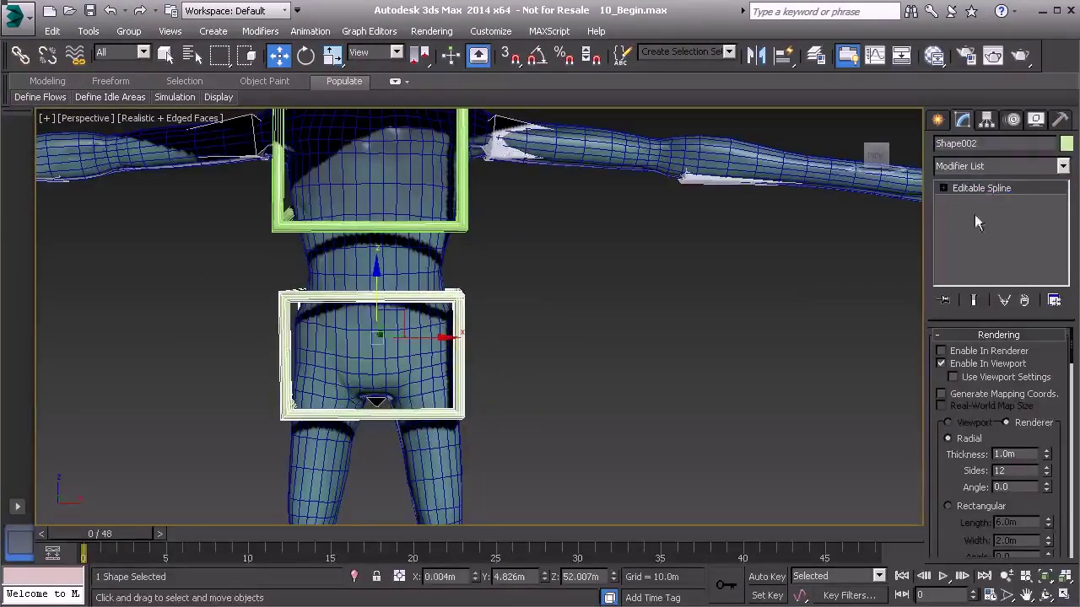
- Select the chest and pelvis boxes together and set their object color to light yellow-orange from the 3ds Max palette
click(709, 336)
alt+middle_drag(708, 335, 597, 304)
scroll(590, 312, down, 3)
click(580, 290)
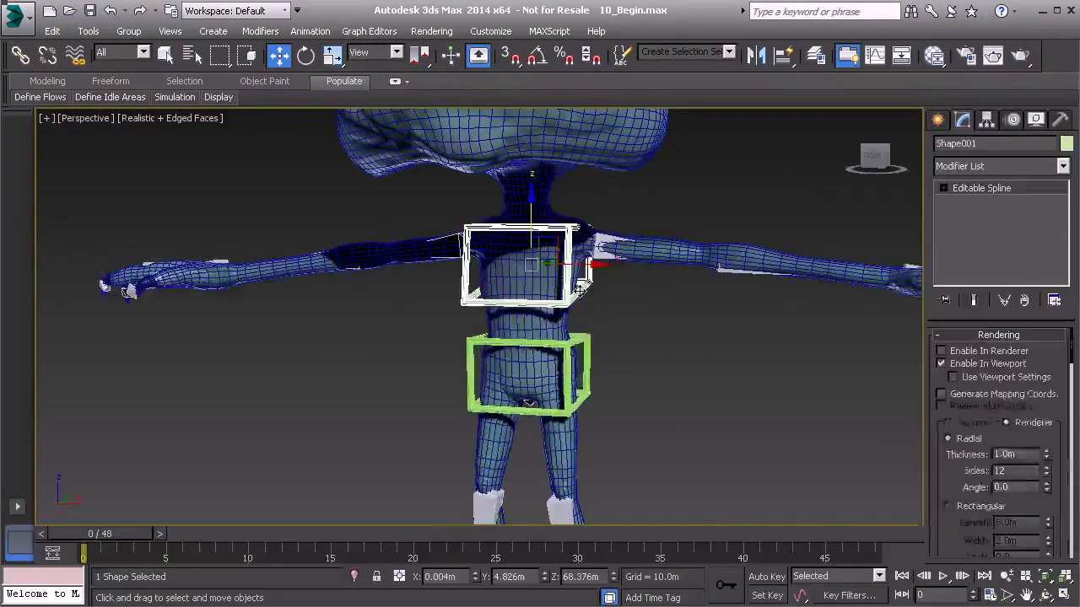
ctrl+click(588, 346)
click(1066, 144)
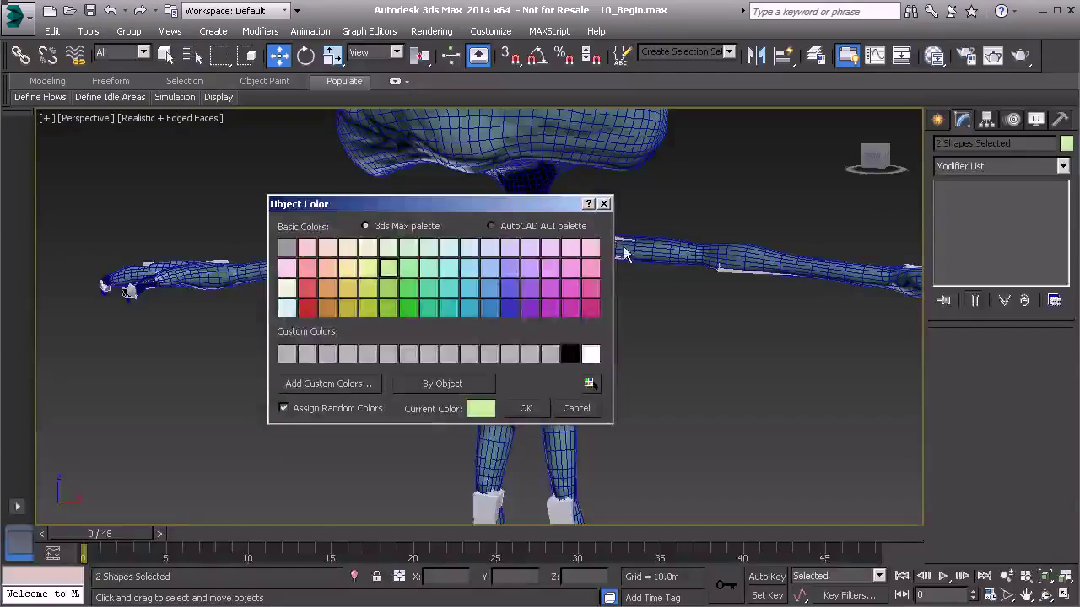
click(350, 266)
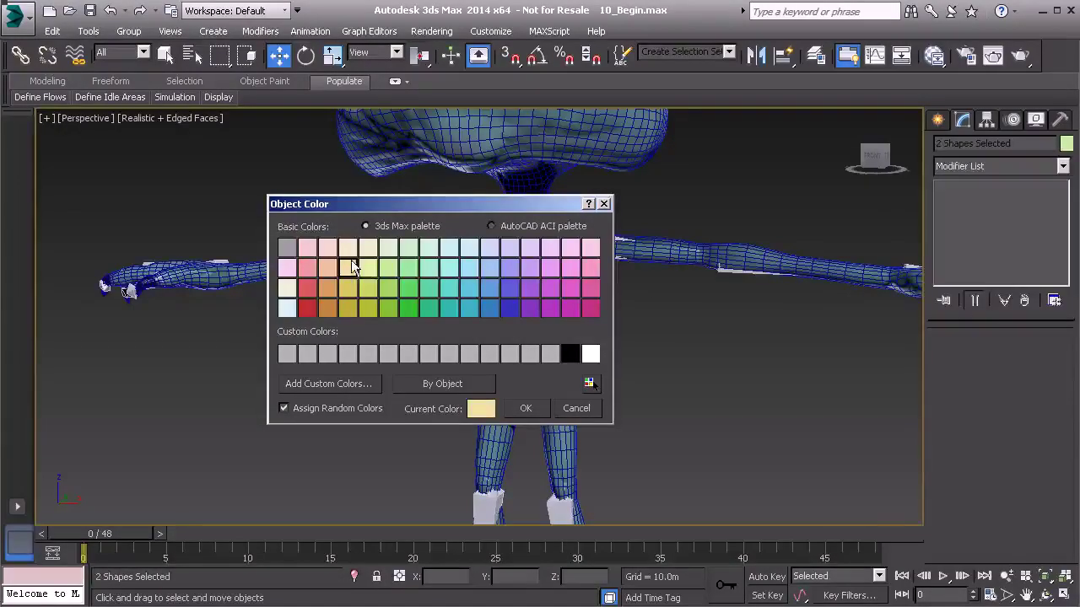
click(523, 409)
click(668, 395)
- Rename the chest box spline as Anim_Chest01
alt+middle_drag(667, 395, 581, 407)
scroll(564, 436, down, 5)
scroll(581, 407, up, 4)
middle_drag(585, 333, 585, 404)
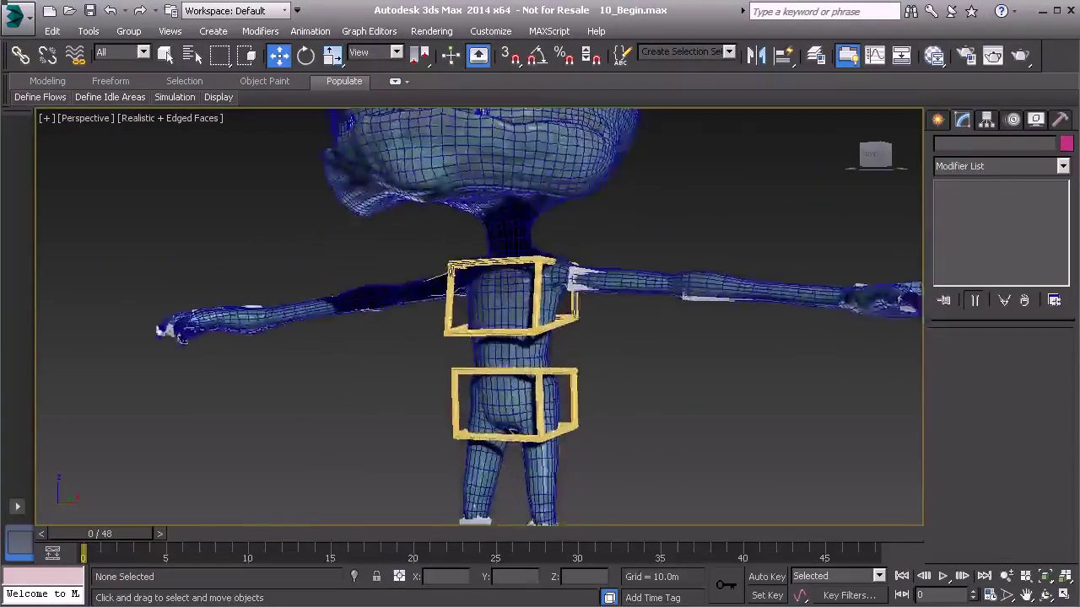
scroll(585, 404, up, 3)
click(557, 284)
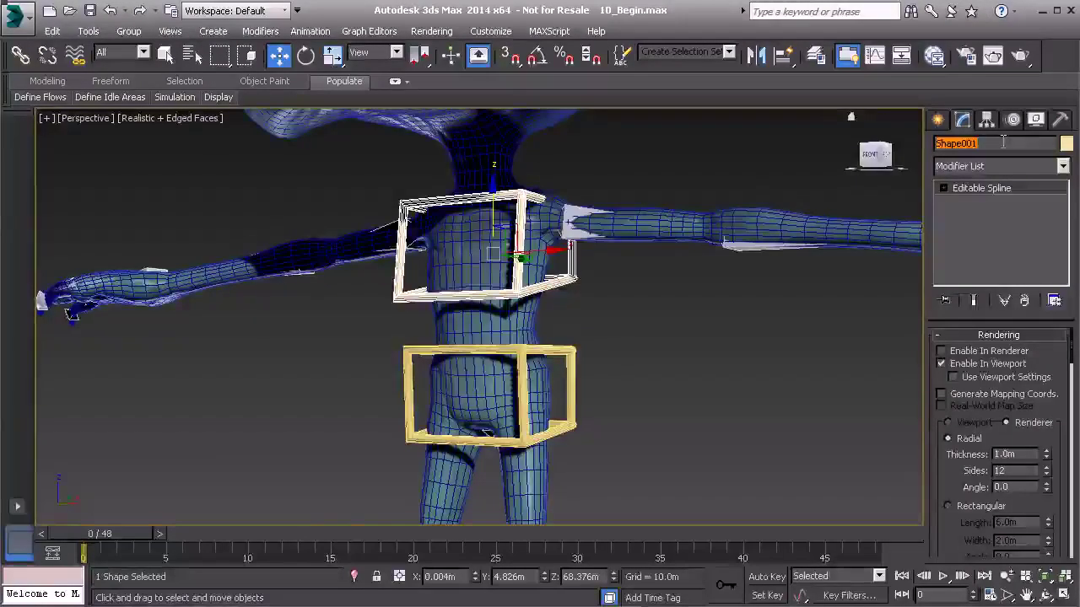
text(nim_Chest)
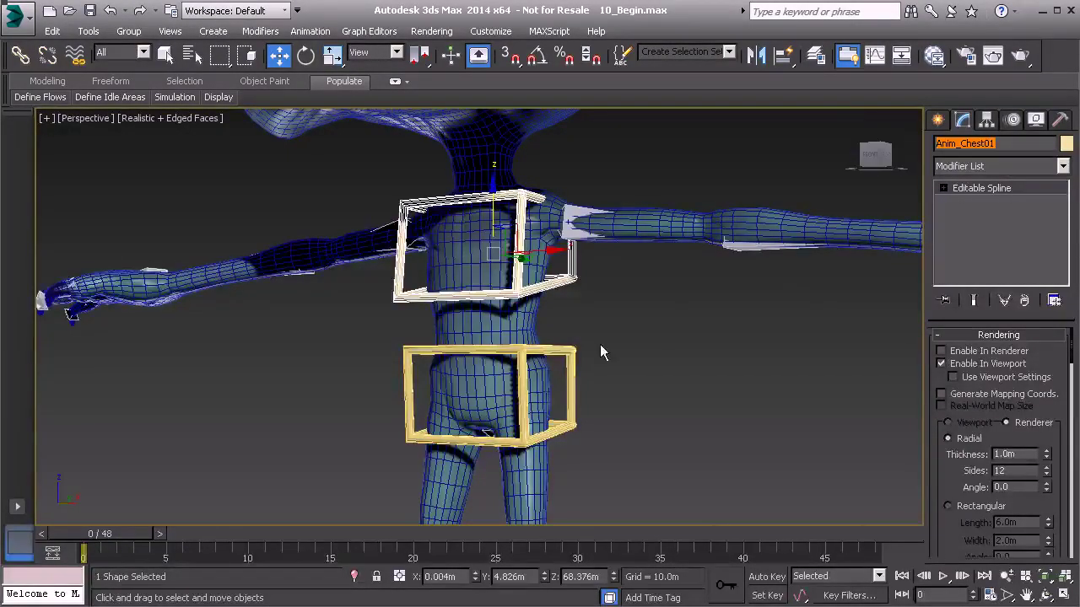
- Rename the pelvis box spline using the Anim_ prefix with Pelvis in place of Chest01
click(573, 357)
click(996, 144)
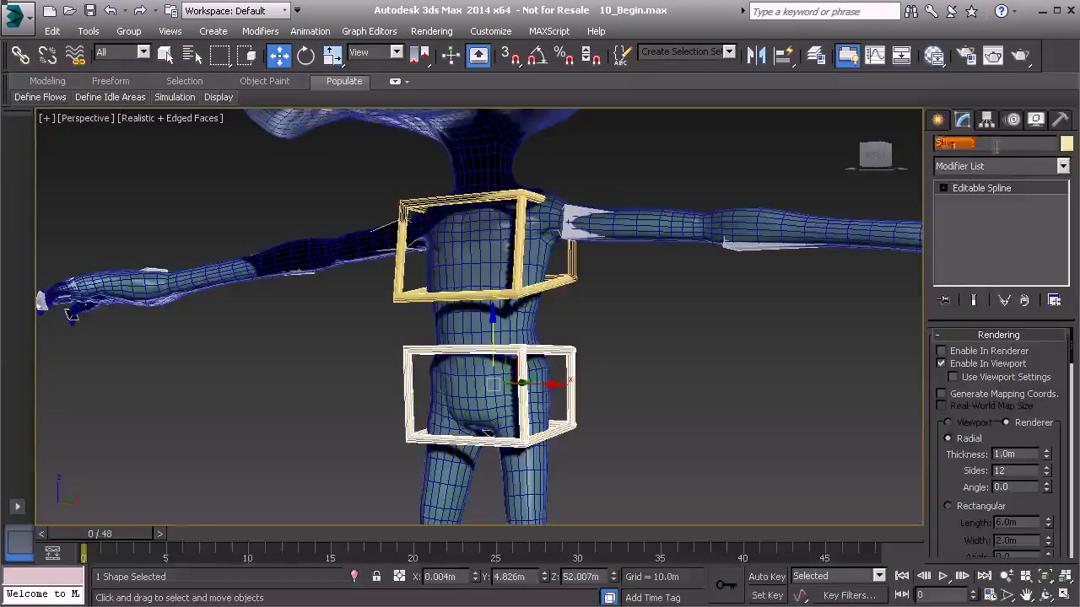
drag(961, 144, 1031, 152)
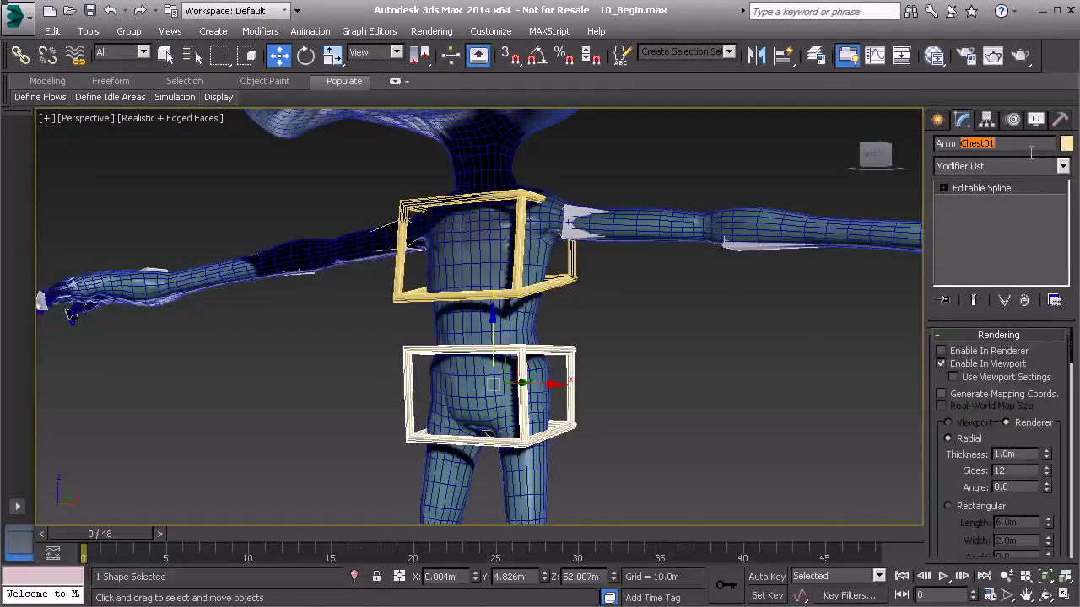
text(Pelvi)
- Add the chest and pelvis box splines to the Controls layer, close the layer manager and clear the selection
mouse_move(548, 325)
alt+middle_down()
mouse_move(576, 343)
mouse_move(588, 333)
mouse_move(557, 320)
alt+middle_up()
click(566, 278)
ctrl+click(569, 365)
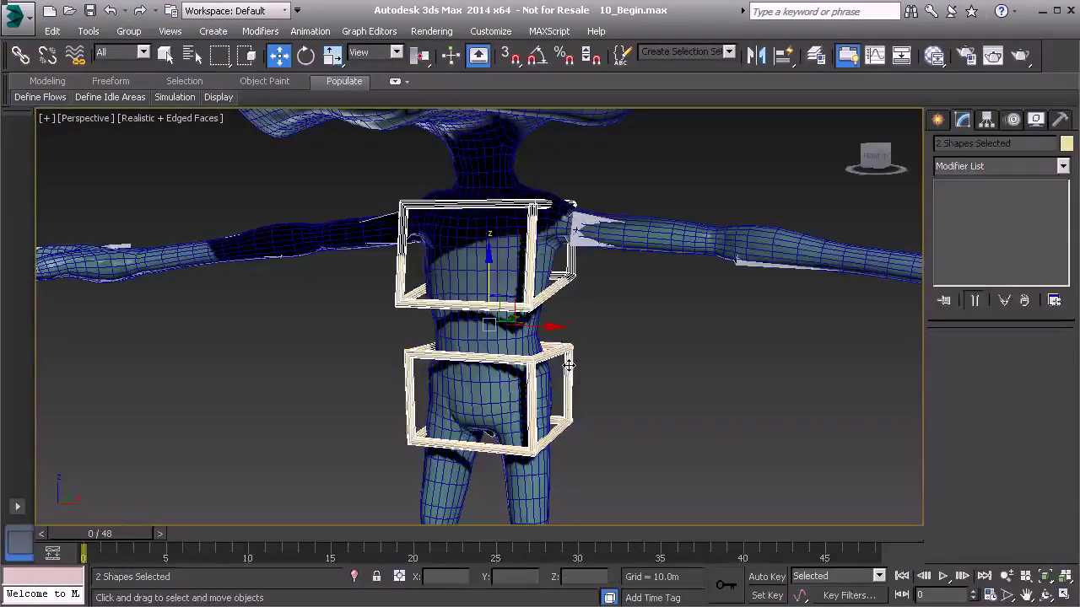
click(88, 31)
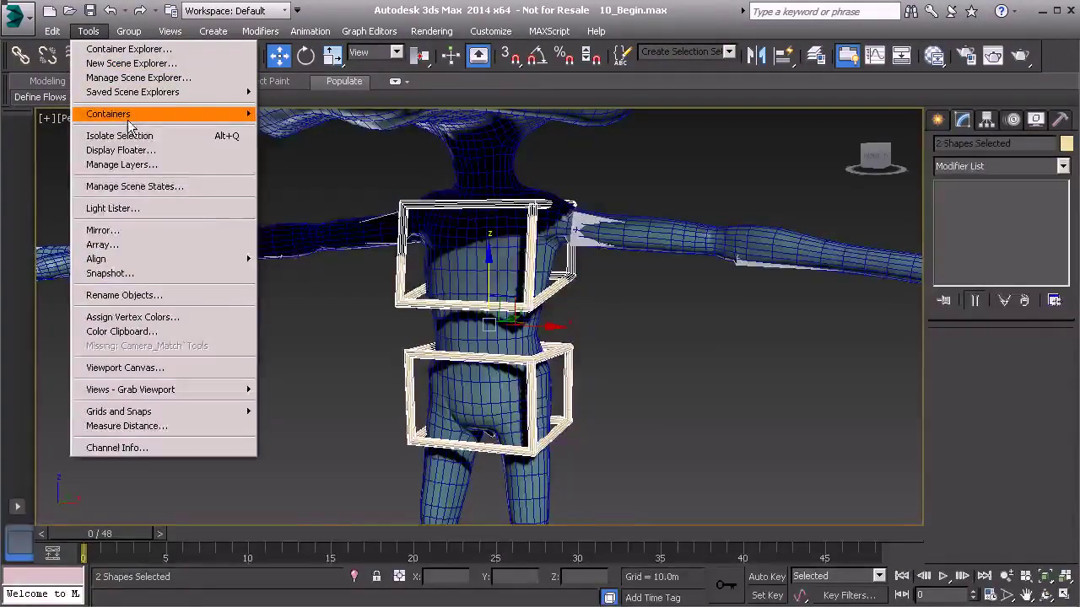
click(143, 165)
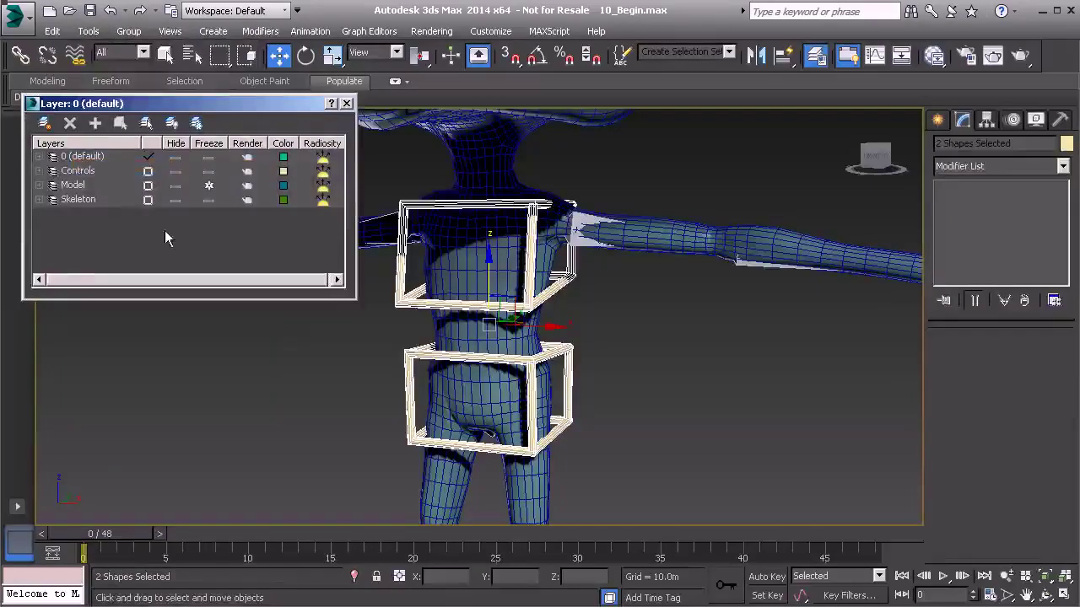
click(94, 174)
click(100, 124)
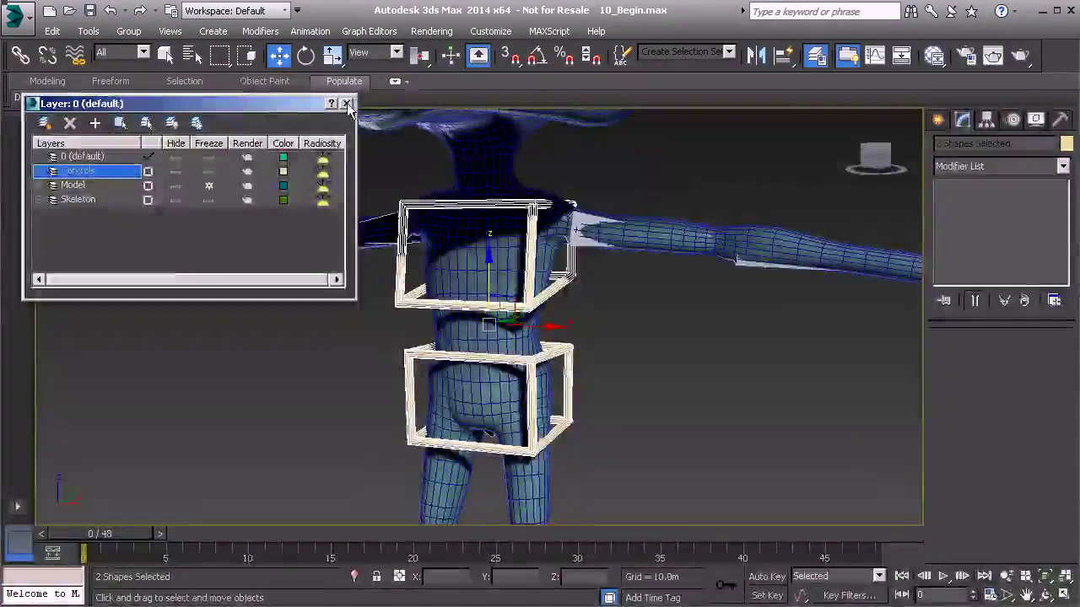
click(347, 104)
click(633, 383)
alt+middle_drag(633, 383, 517, 166)
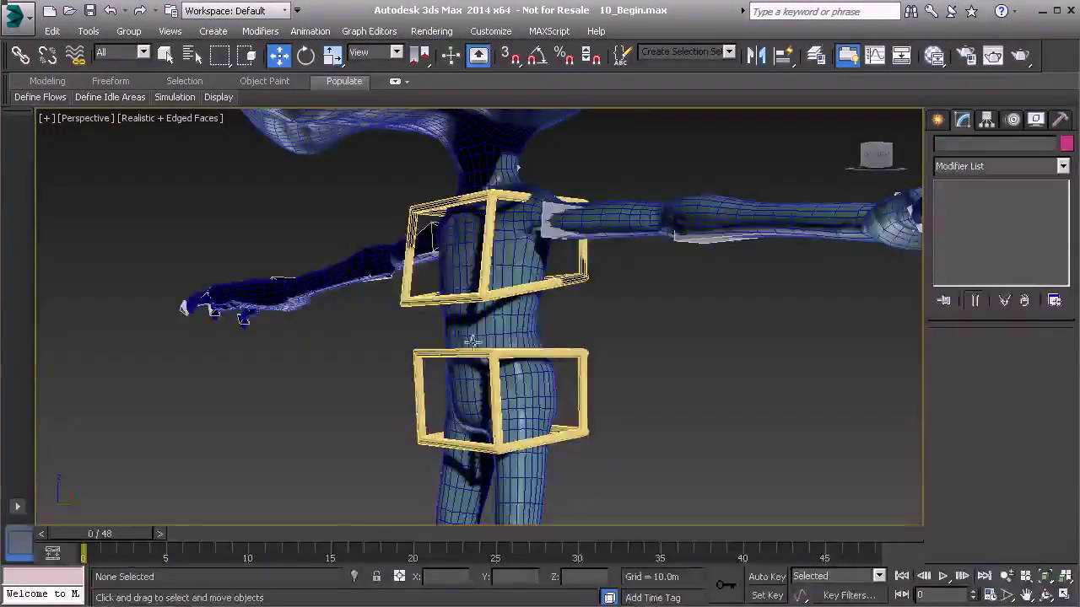
alt+middle_drag(498, 337, 582, 379)
scroll(582, 380, down, 4)
middle_drag(599, 438, 560, 361)
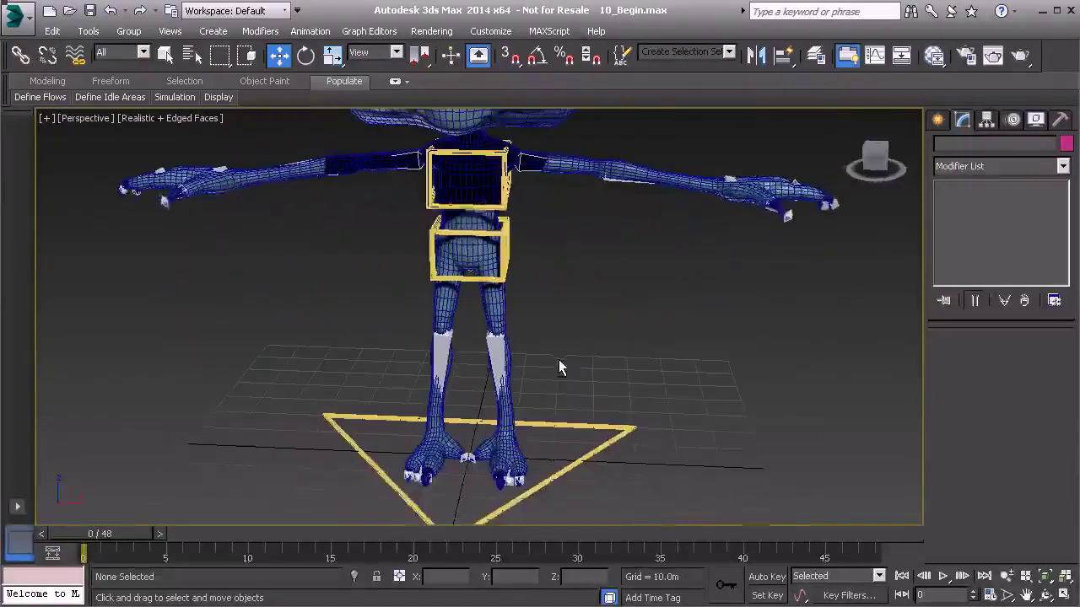
- Draw a closed 10 m square spline on the ground beside the feet, using the Line tool with grid snapping
click(938, 119)
click(962, 147)
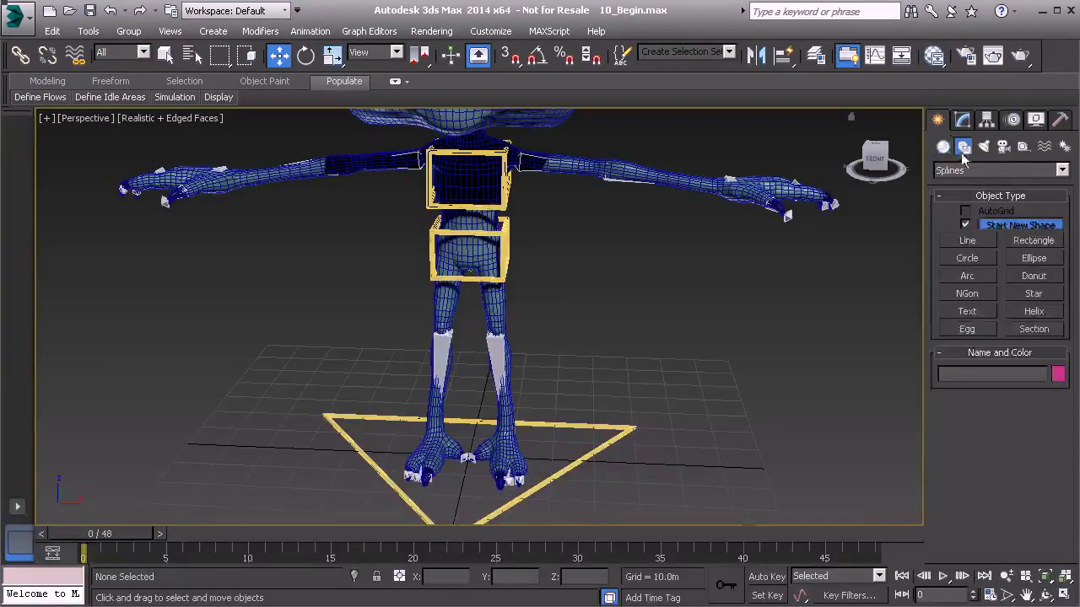
click(968, 240)
middle_drag(563, 323, 487, 333)
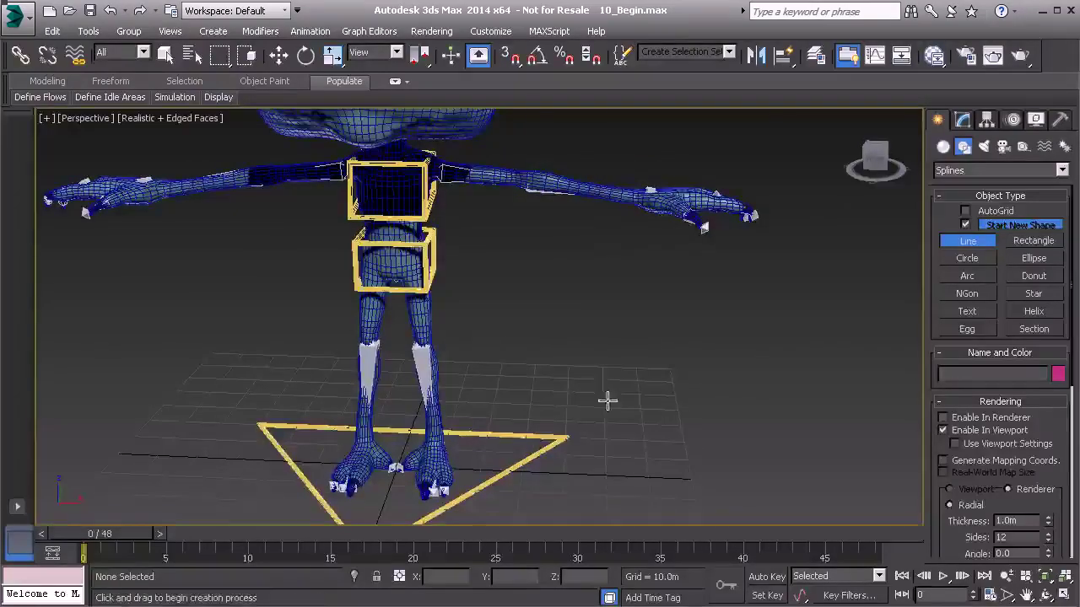
key(s)
alt+middle_drag(596, 380, 526, 363)
click(526, 362)
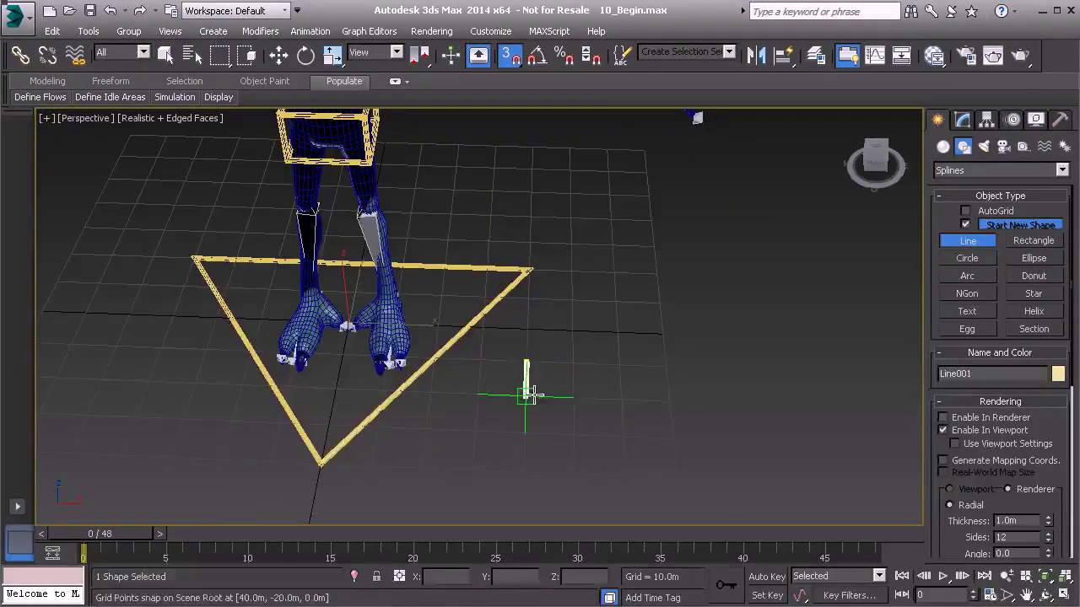
click(575, 398)
click(574, 363)
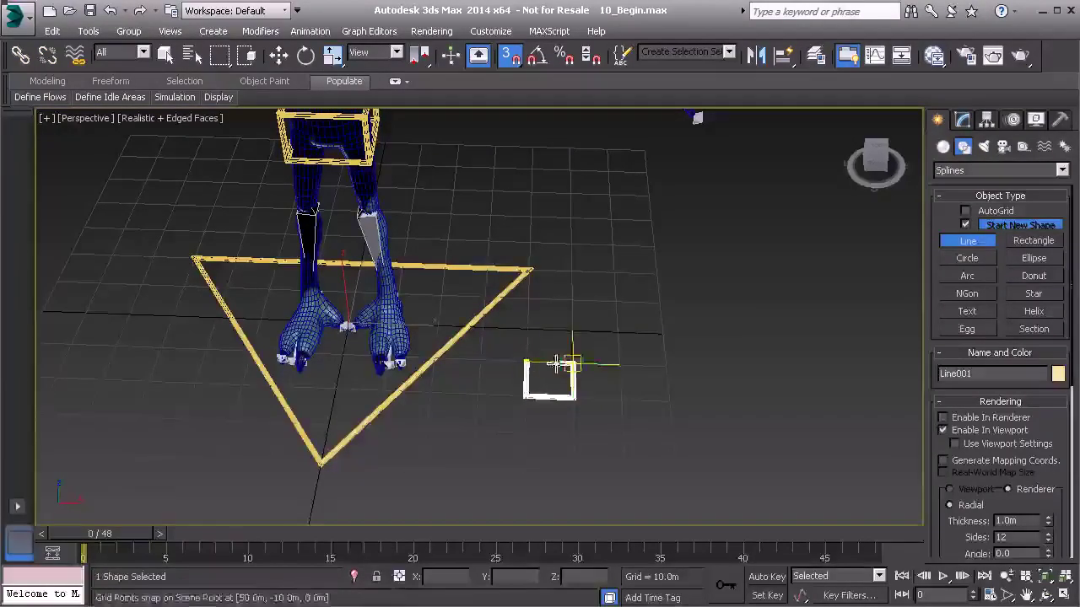
click(526, 363)
click(407, 416)
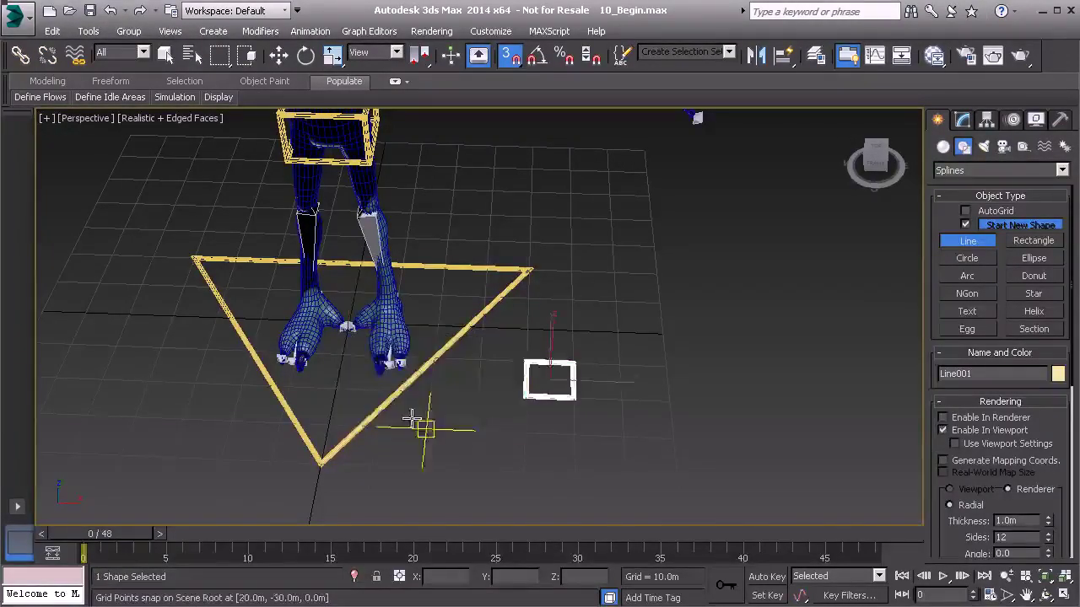
key(s)
- Align the square spline to the back bone between the chest and pelvis boxes, working in wireframe display
alt+middle_drag(529, 348, 522, 313)
key(w)
alt+middle_drag(525, 351, 516, 386)
alt+middle_drag(502, 313, 590, 430)
key(F3)
scroll(514, 398, up, 3)
key(alt+a)
scroll(520, 387, up, 3)
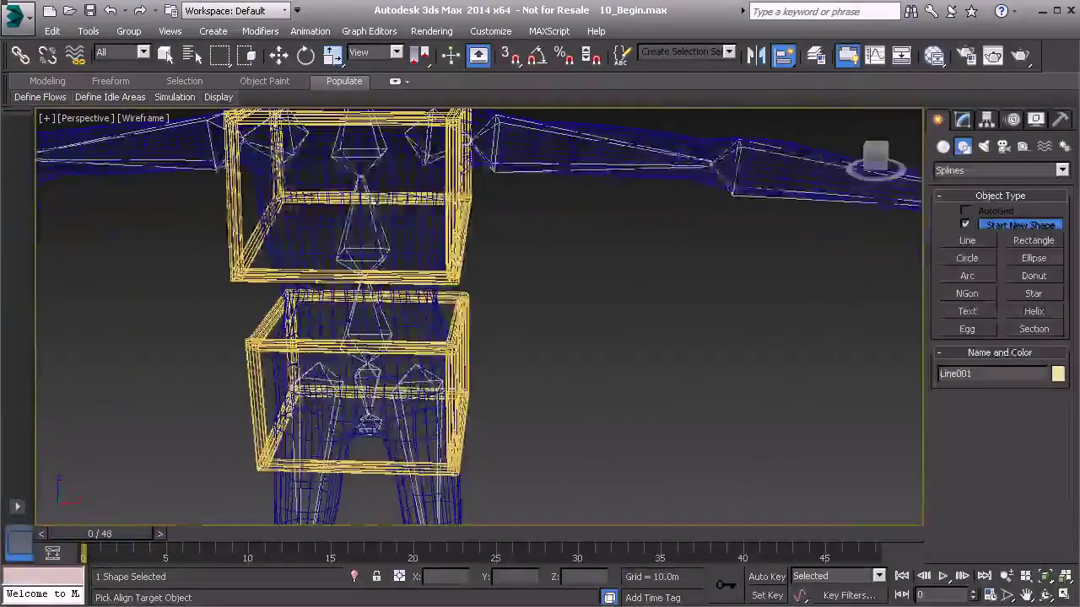
key(w)
mouse_move(590, 354)
alt+middle_down()
mouse_move(610, 369)
mouse_move(484, 342)
mouse_move(613, 365)
mouse_move(600, 361)
alt+middle_up()
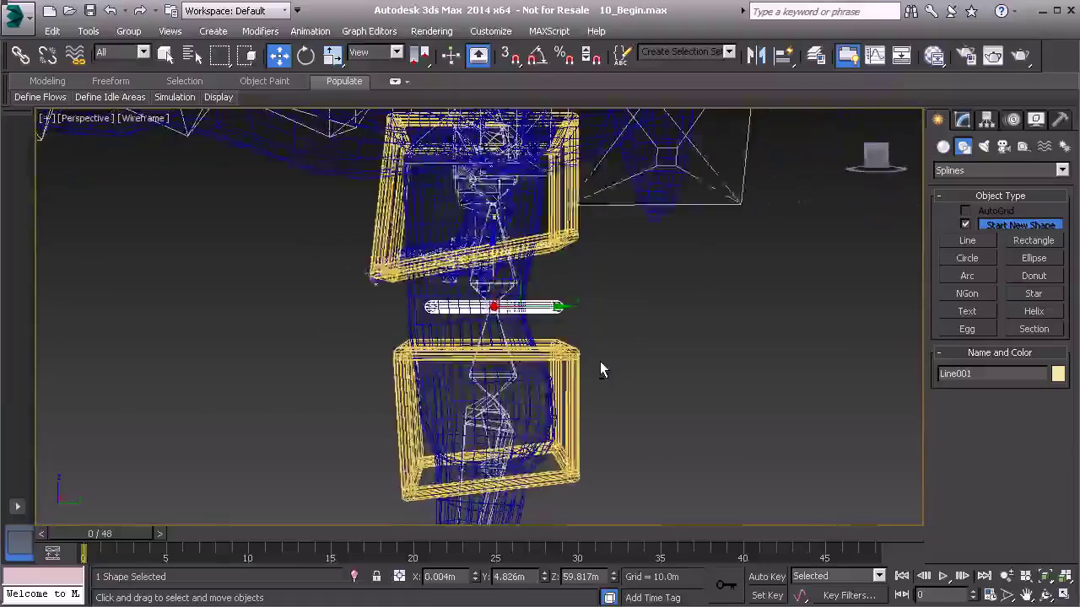
- Scale all the square spline's vertices so that it surrounds the waist, and rename the spline Anim_Back01
click(963, 119)
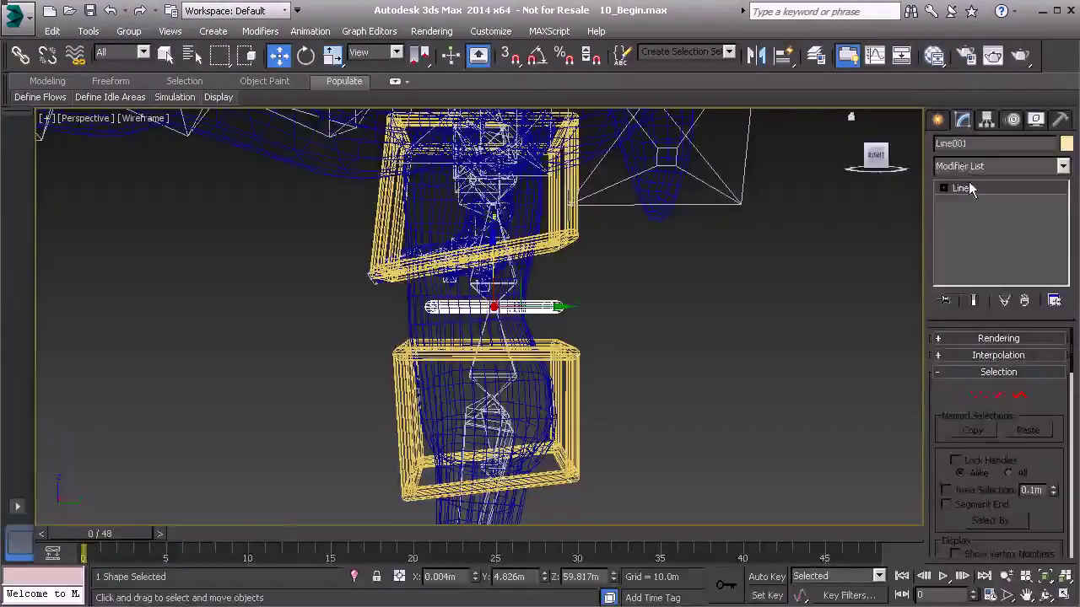
click(549, 307)
alt+middle_drag(546, 327, 521, 326)
key(ctrl+a)
key(r)
drag(493, 284, 558, 253)
mouse_move(559, 253)
alt+middle_down()
mouse_move(559, 269)
mouse_move(538, 271)
mouse_move(653, 310)
mouse_move(646, 302)
mouse_move(620, 357)
mouse_move(692, 350)
mouse_move(605, 337)
mouse_move(567, 354)
mouse_move(569, 374)
mouse_move(337, 391)
mouse_move(402, 408)
mouse_move(525, 374)
mouse_move(768, 385)
mouse_move(607, 375)
mouse_move(651, 364)
mouse_move(633, 341)
mouse_move(617, 343)
alt+middle_up()
key(w)
key(F3)
click(986, 190)
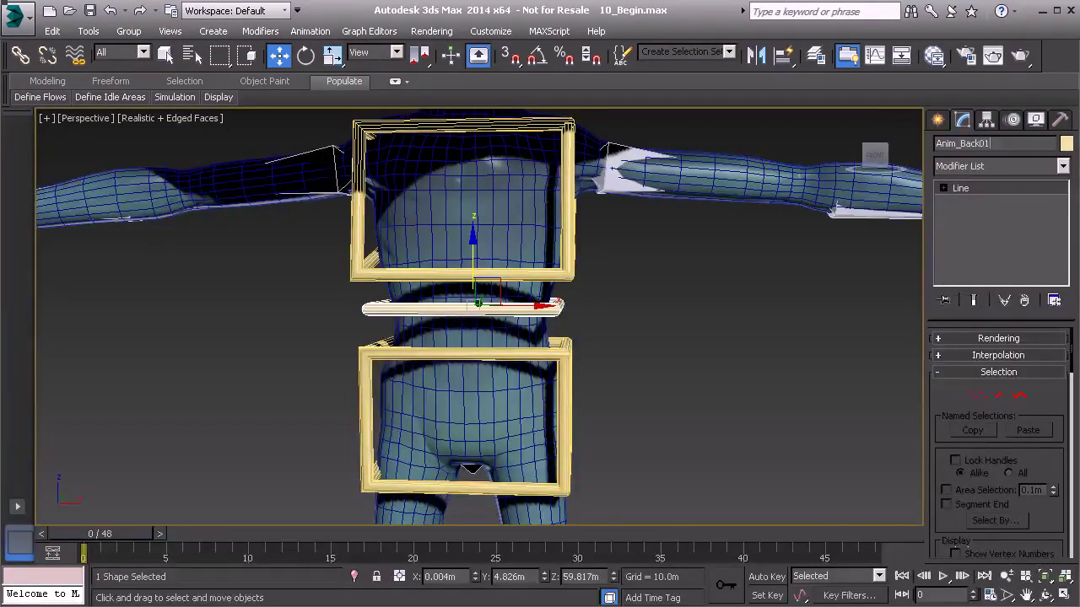
- Apply Reset XForm to the Anim_Back01 spline and collapse its modifier stack
alt+middle_drag(800, 324, 765, 328)
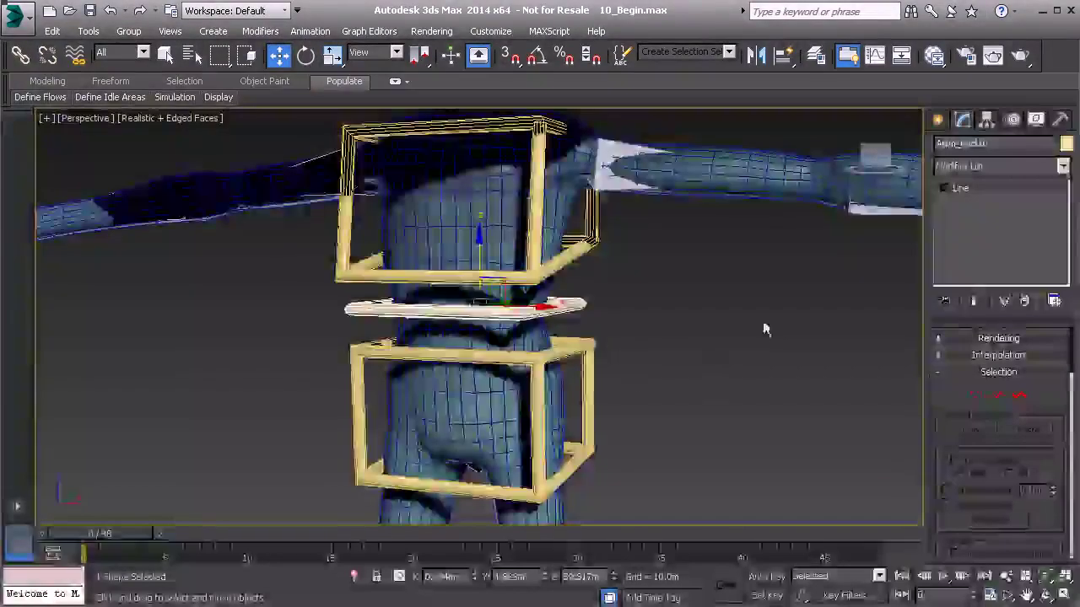
click(1061, 120)
click(992, 331)
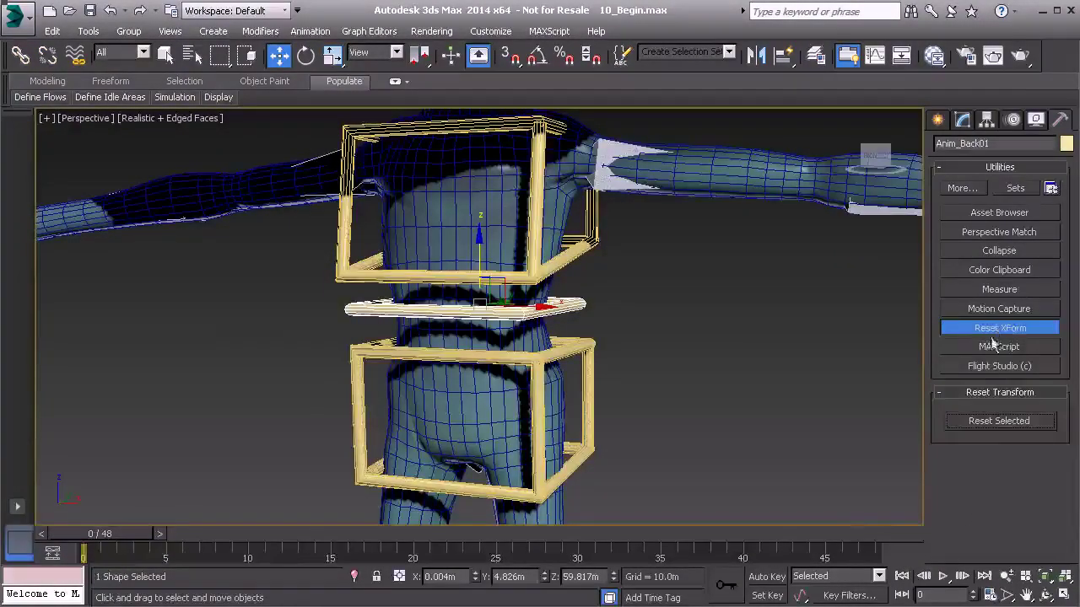
click(1000, 420)
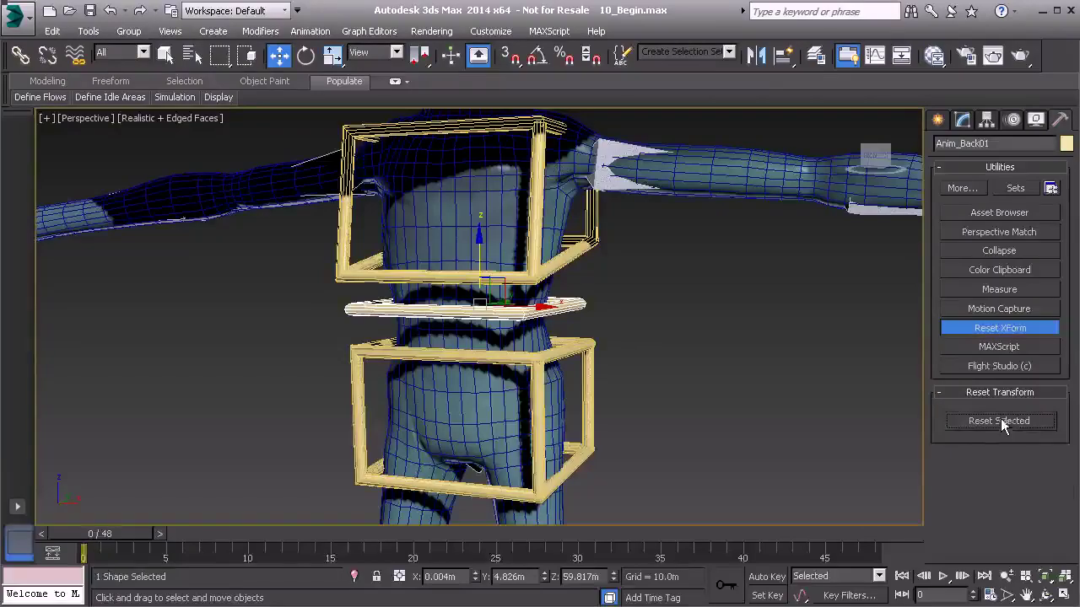
click(1019, 329)
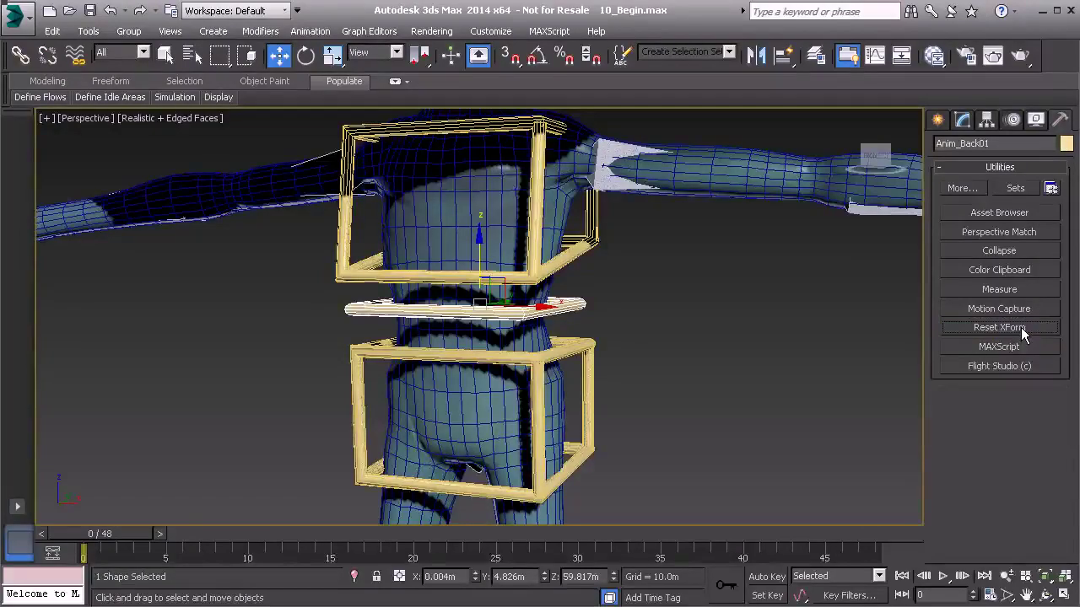
click(1015, 253)
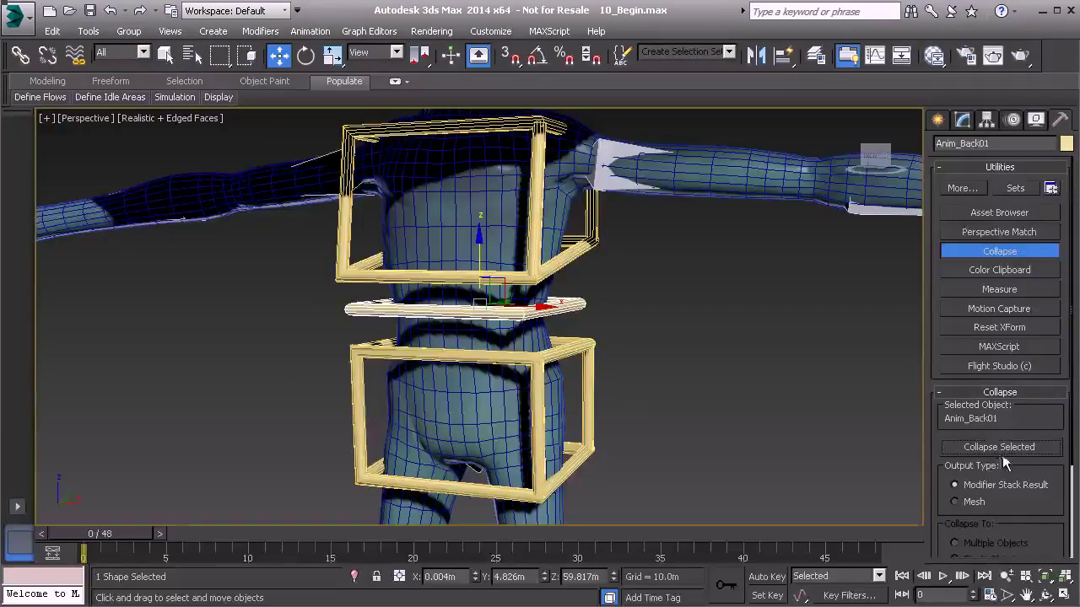
click(1000, 253)
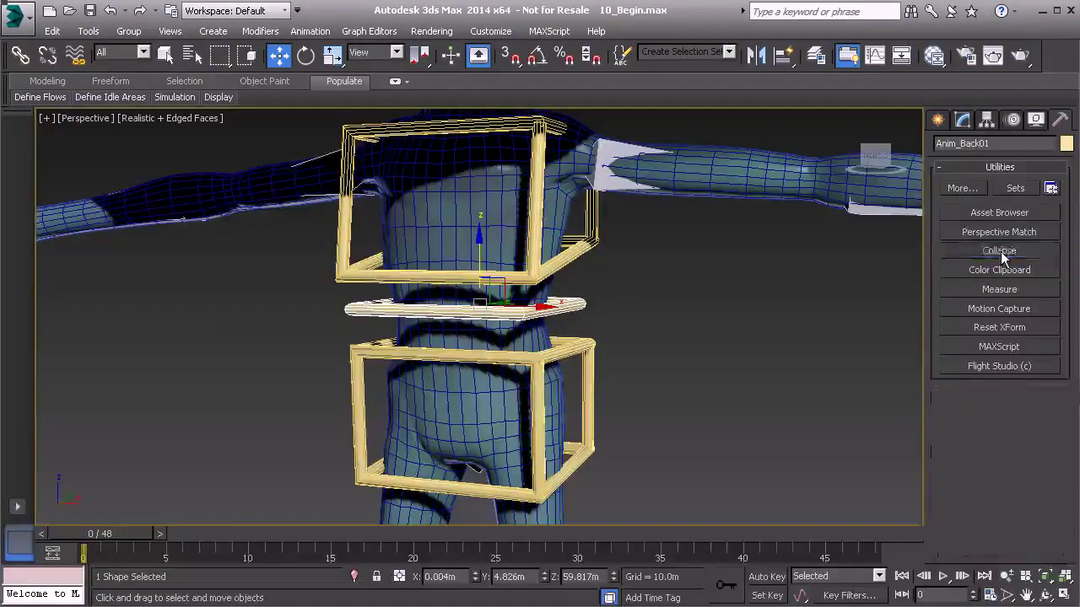
- Link the chest box to the back square so that the square becomes its parent
alt+middle_drag(582, 372, 548, 244)
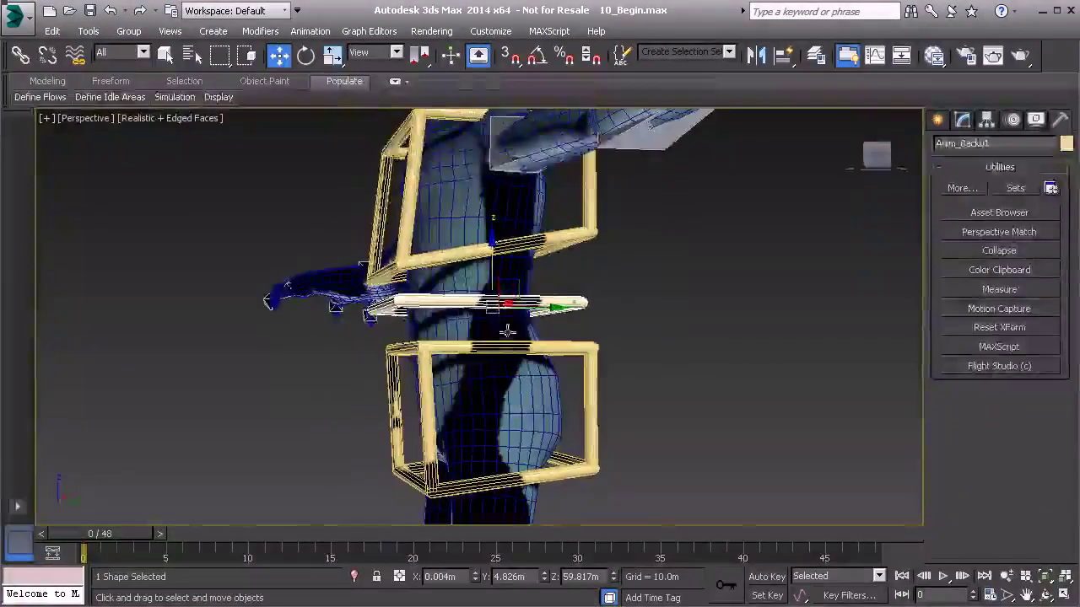
click(553, 239)
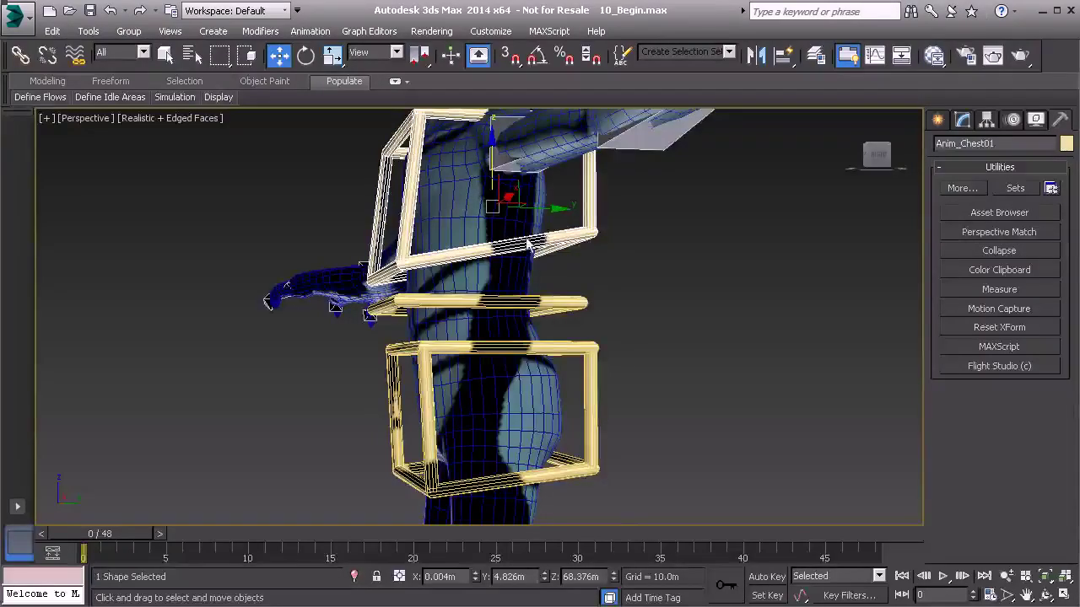
click(20, 56)
drag(584, 232, 595, 297)
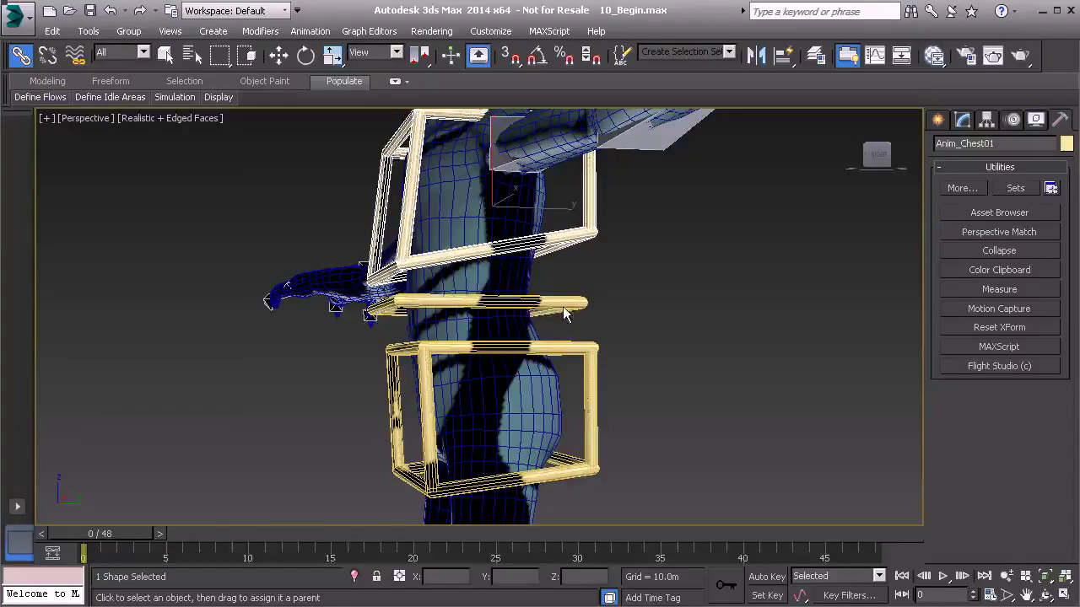
- Freeze the transforms of the back square, chest box and pelvis box together, and clear the selection
alt+middle_drag(437, 290, 529, 275)
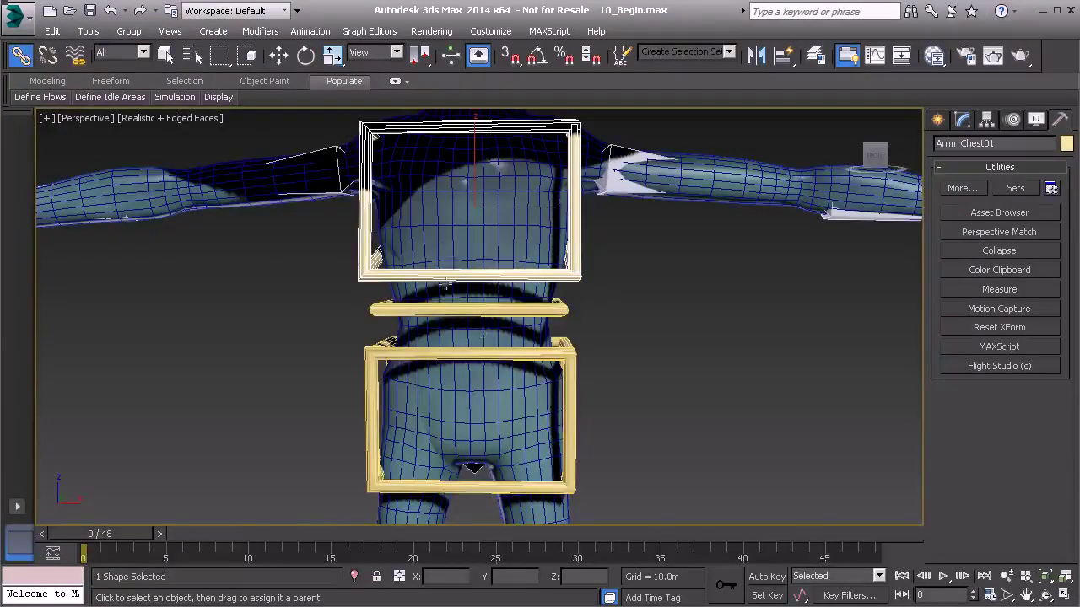
alt+middle_drag(546, 304, 690, 354)
alt+middle_drag(624, 345, 531, 270)
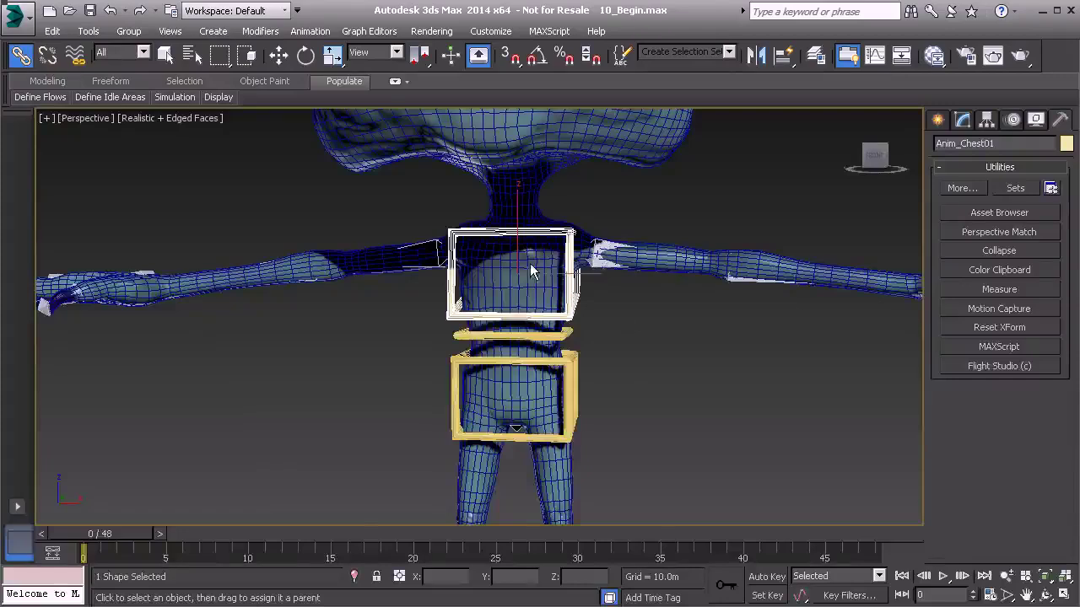
alt+middle_drag(593, 354, 582, 316)
click(558, 324)
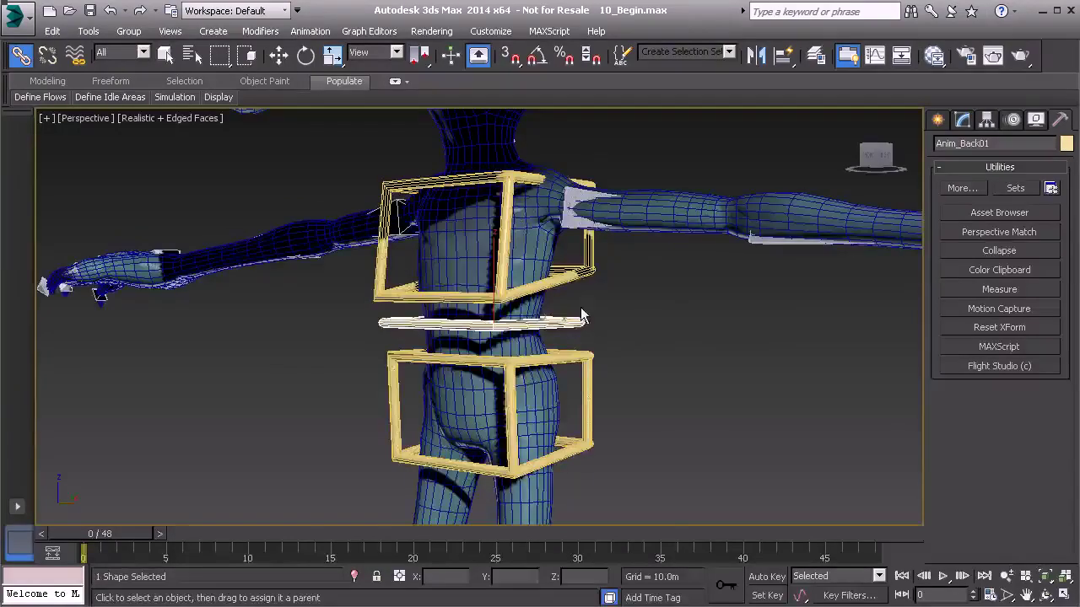
ctrl+click(589, 271)
ctrl+click(591, 401)
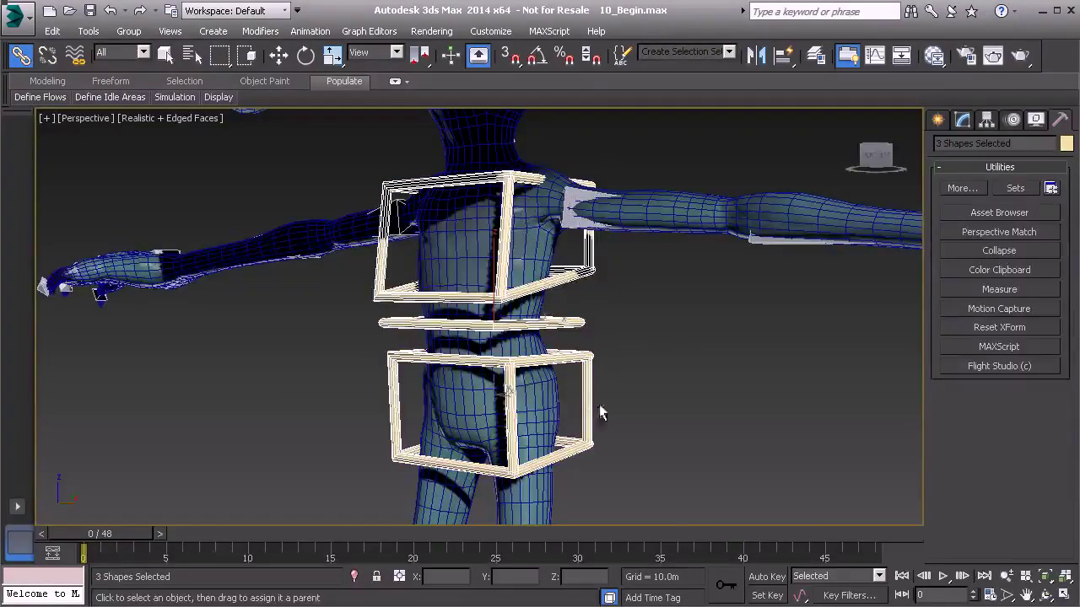
right_click(651, 334)
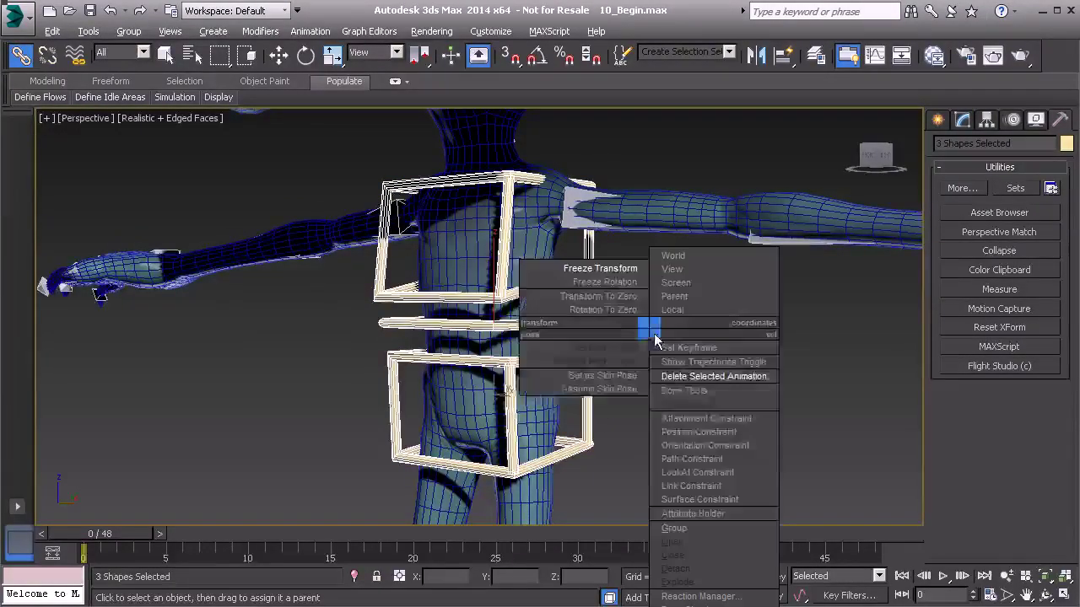
click(600, 268)
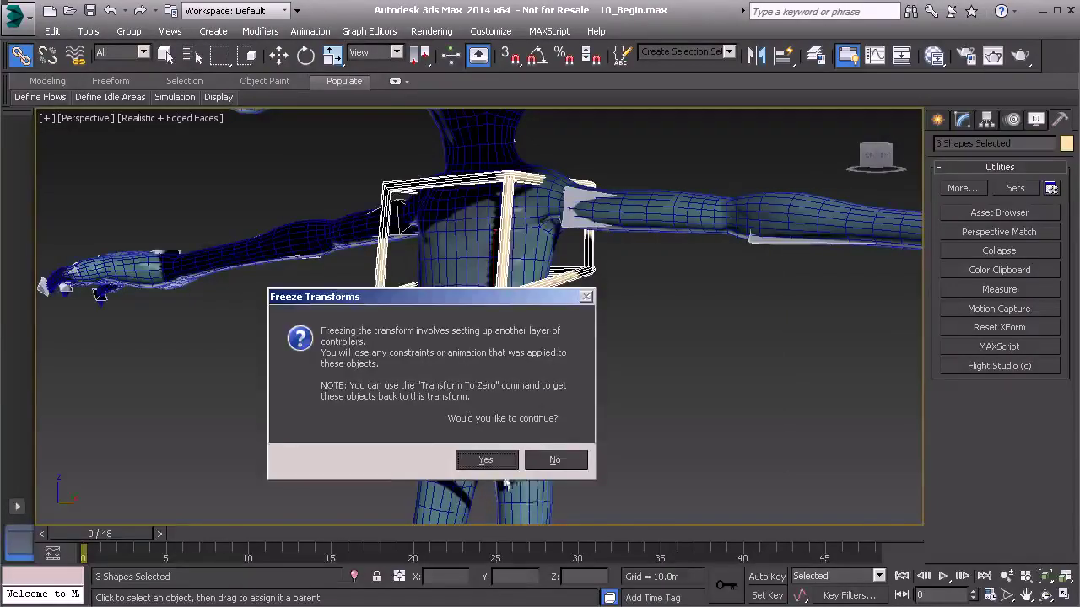
click(486, 459)
alt+middle_drag(640, 435, 645, 386)
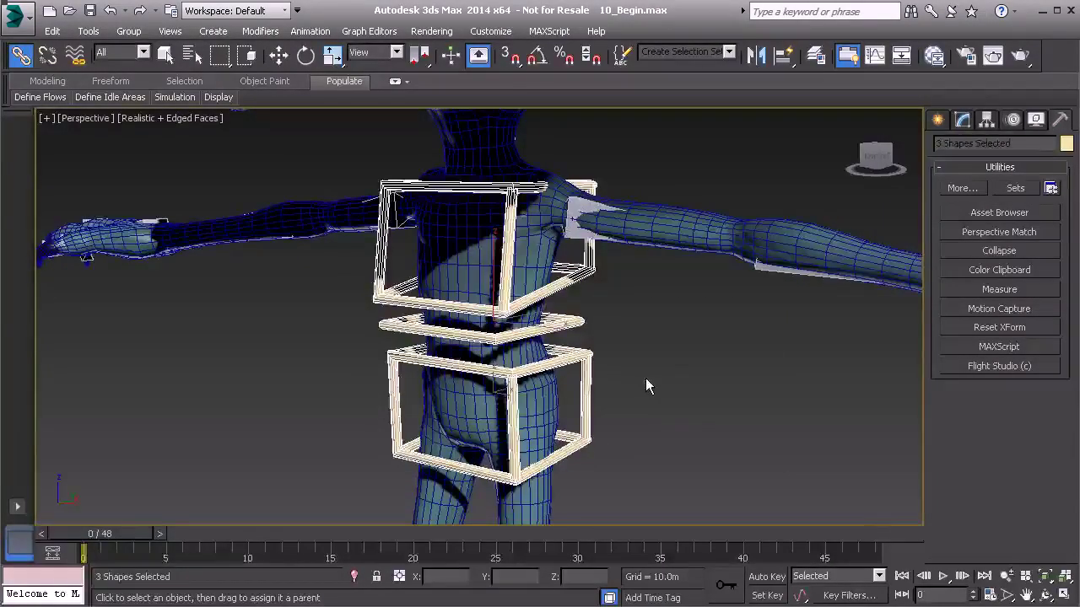
click(645, 378)
- In the front view with grid snapping on, draw a closed C-shaped line about 30 m square with a 10 m notch on one side
ctrl+alt+middle_drag(633, 345, 600, 327)
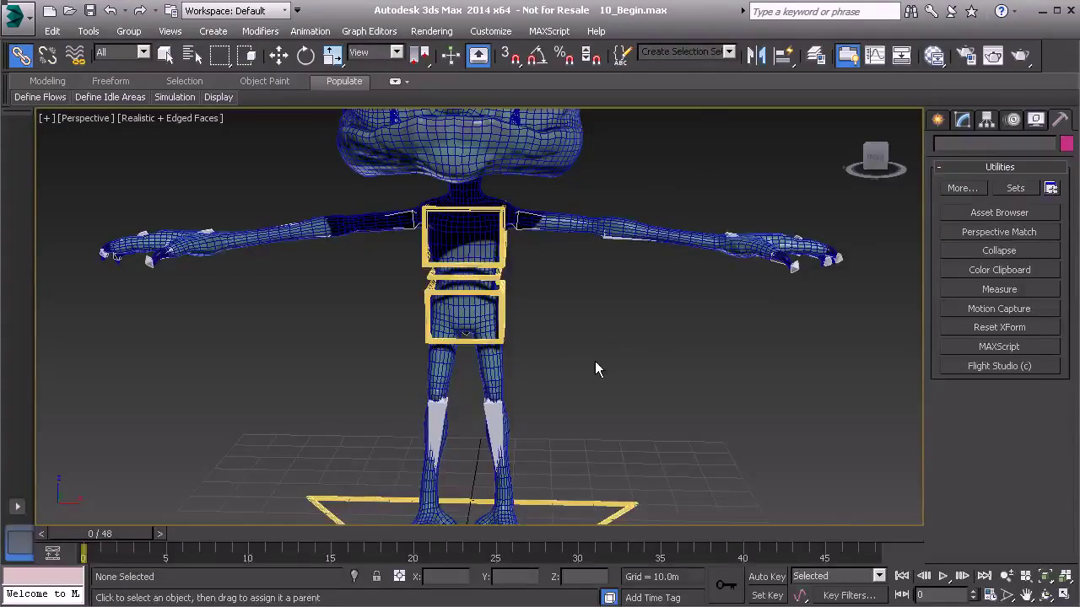
key(alt+w)
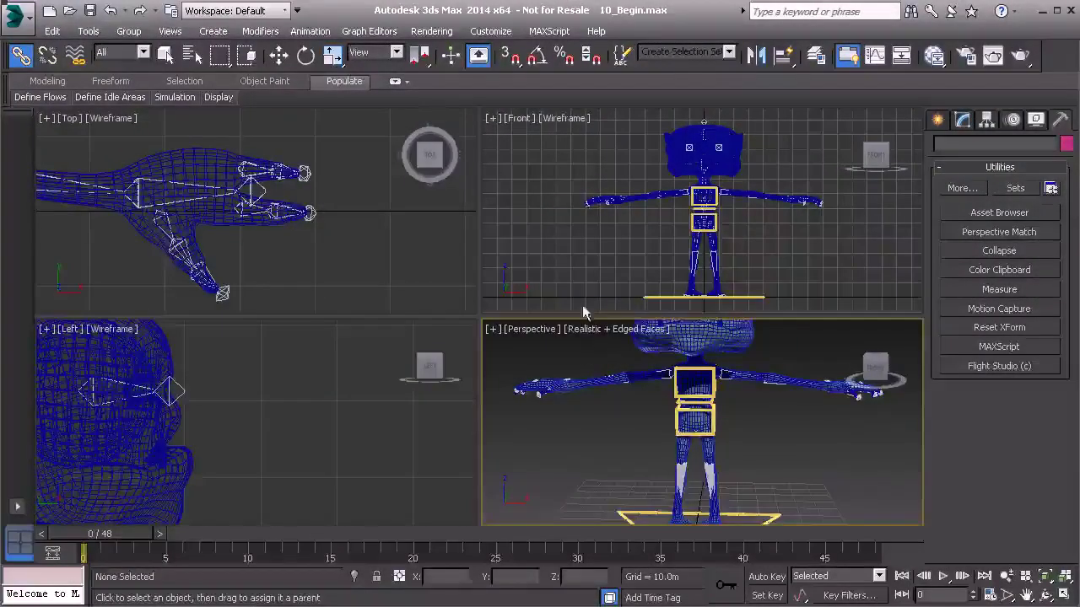
click(774, 239)
key(alt+w)
scroll(708, 253, up, 2)
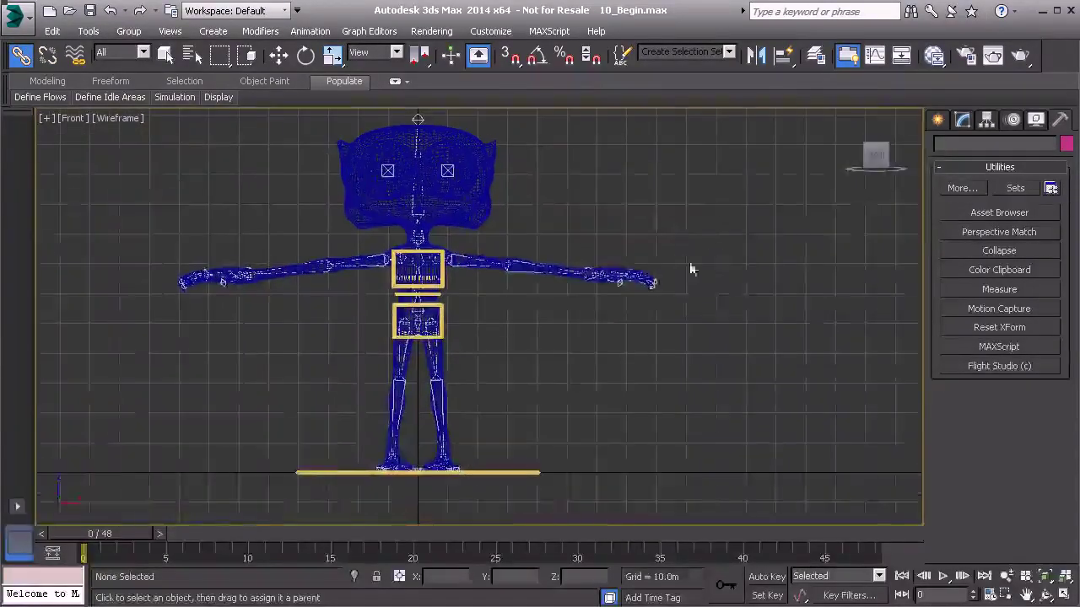
click(937, 121)
click(967, 241)
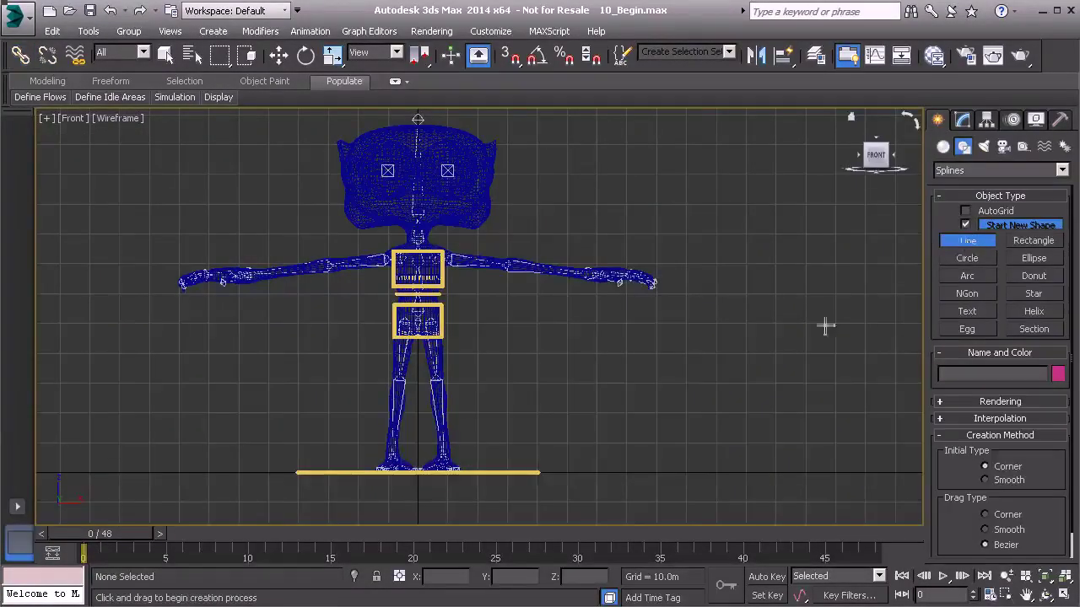
scroll(660, 381, up, 5)
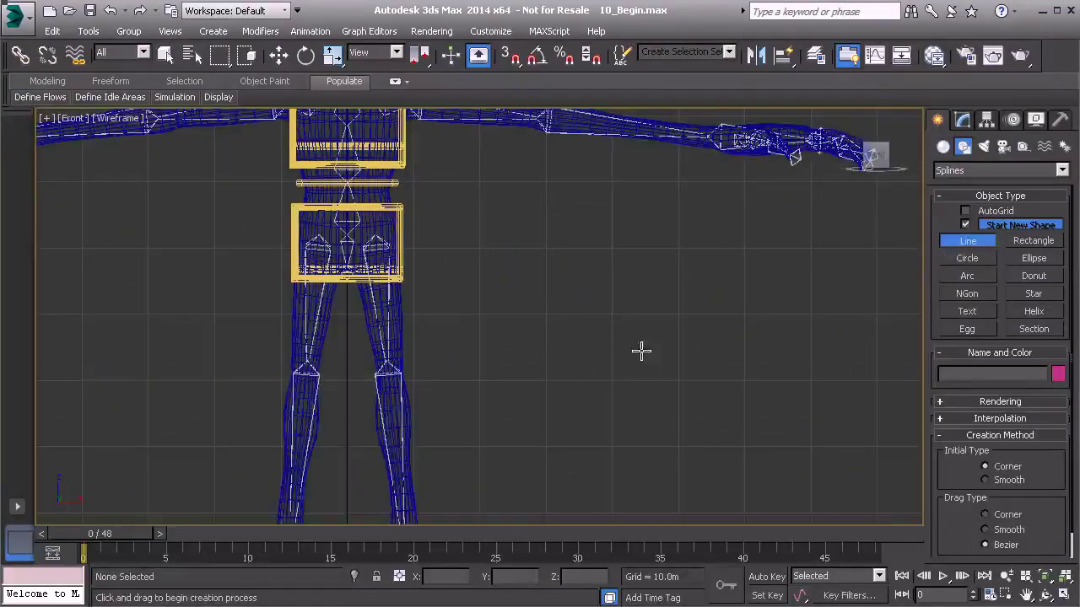
middle_drag(528, 344, 462, 371)
scroll(576, 354, up, 1)
middle_drag(598, 347, 548, 346)
key(s)
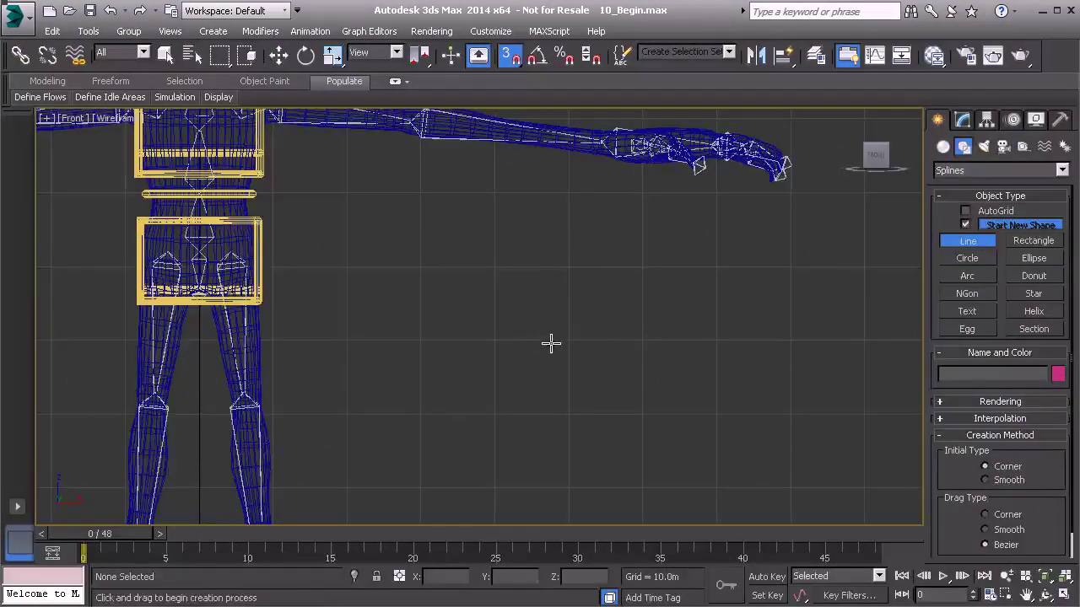
scroll(609, 271, down, 1)
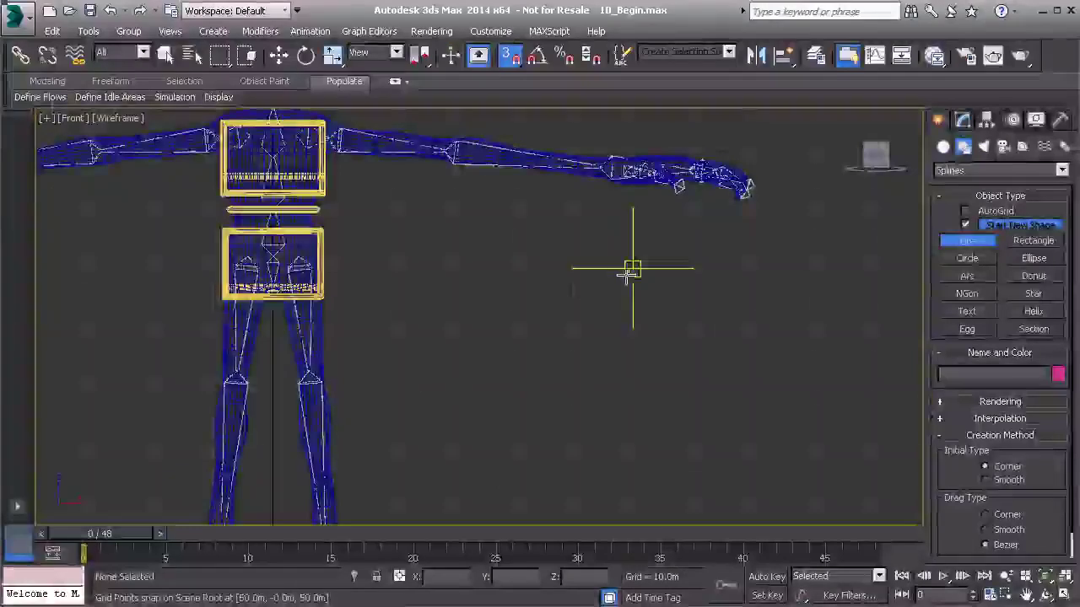
click(633, 268)
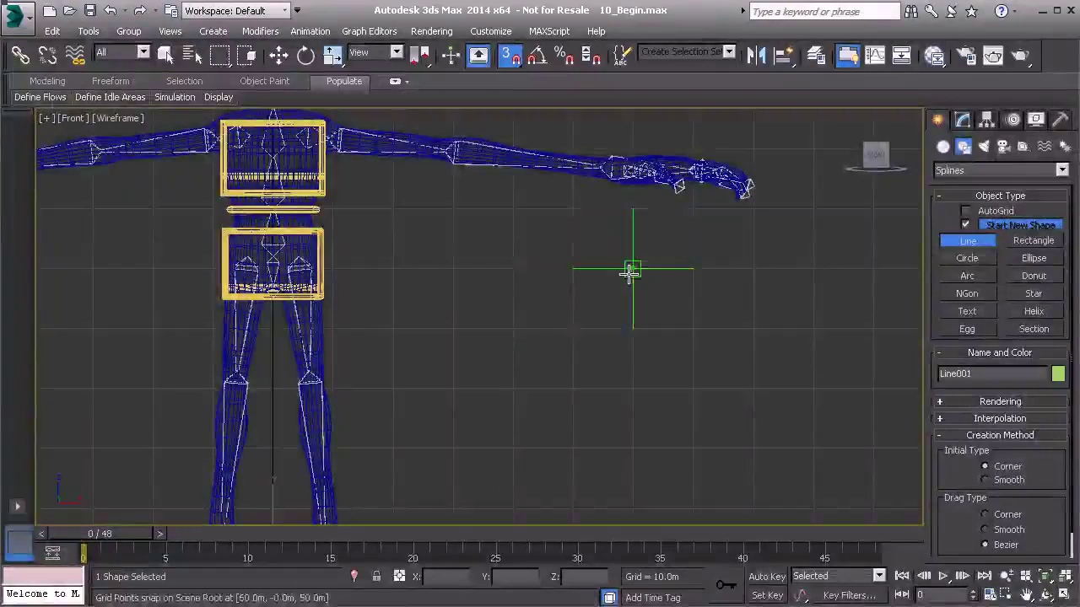
click(453, 268)
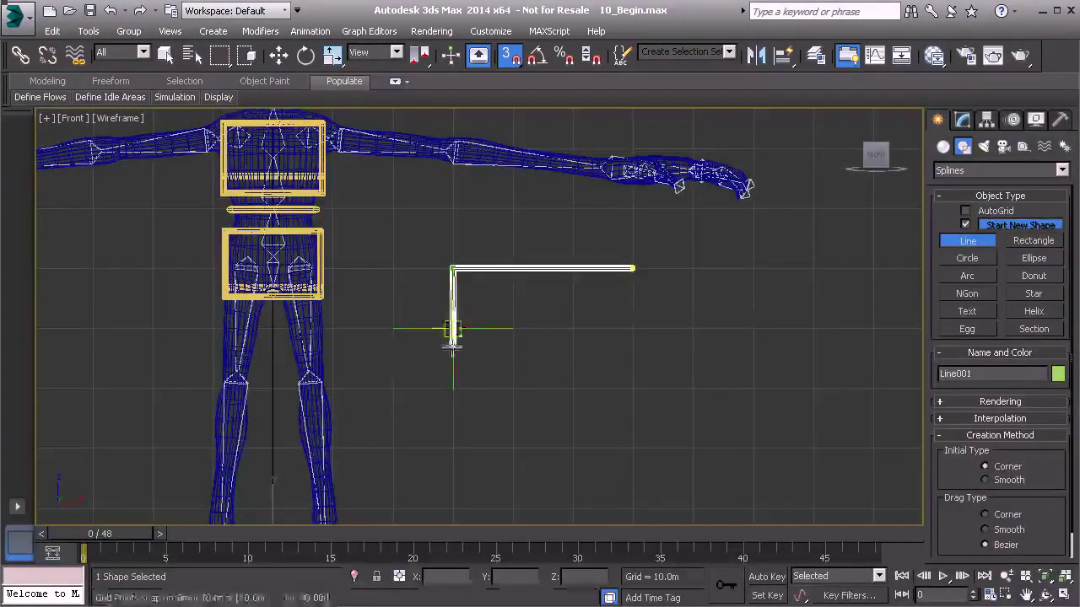
click(453, 447)
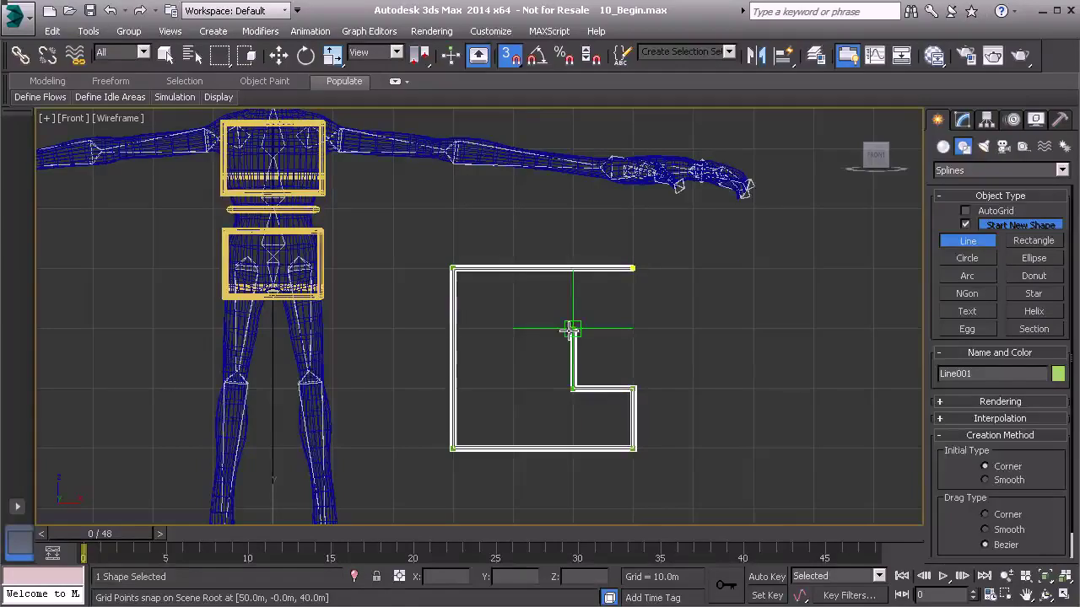
click(632, 270)
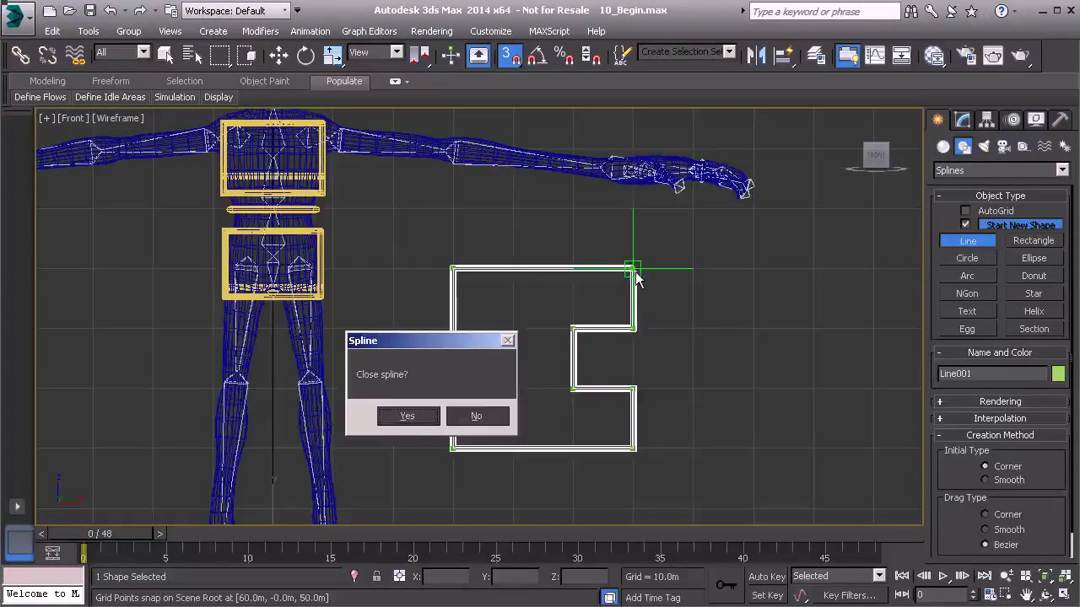
click(408, 417)
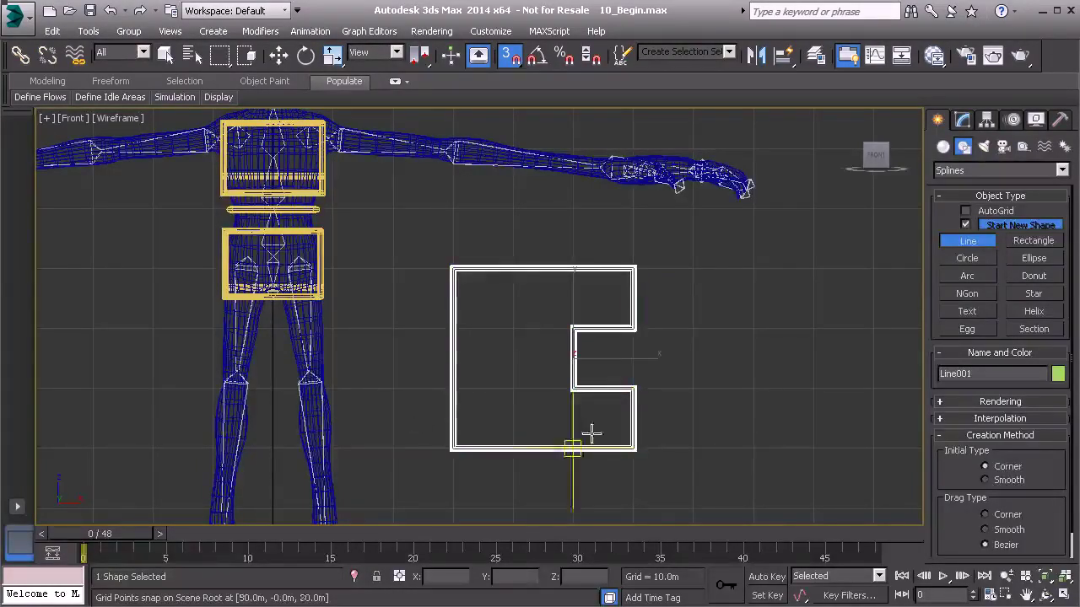
right_click(679, 351)
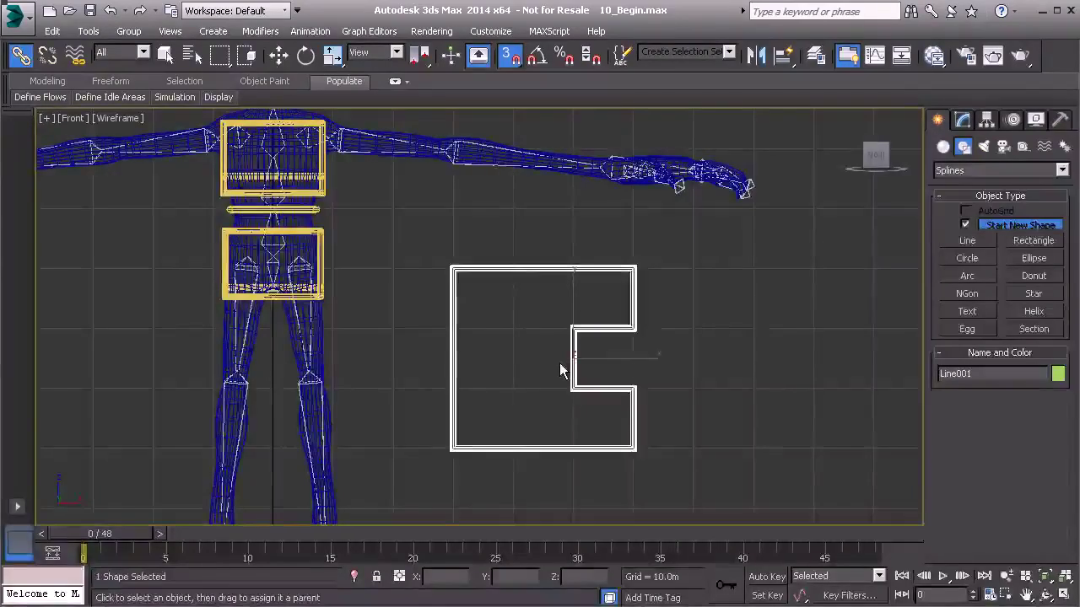
key(s)
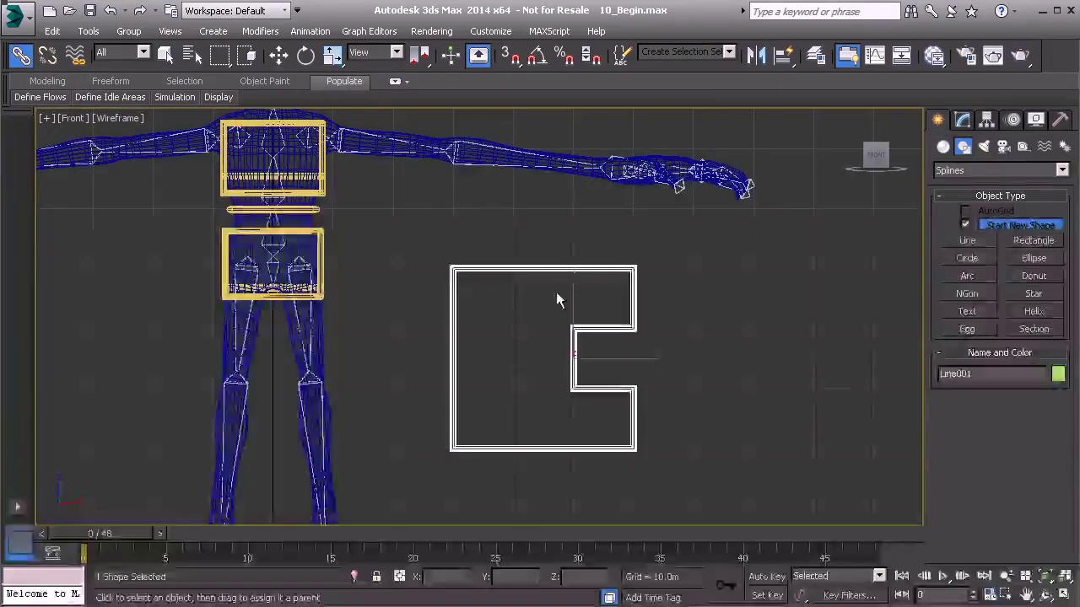
- Show the perspective view in wireframe and align the C-shaped spline to the lowest spine bone inside the pelvis box
key(alt+w)
right_click(533, 347)
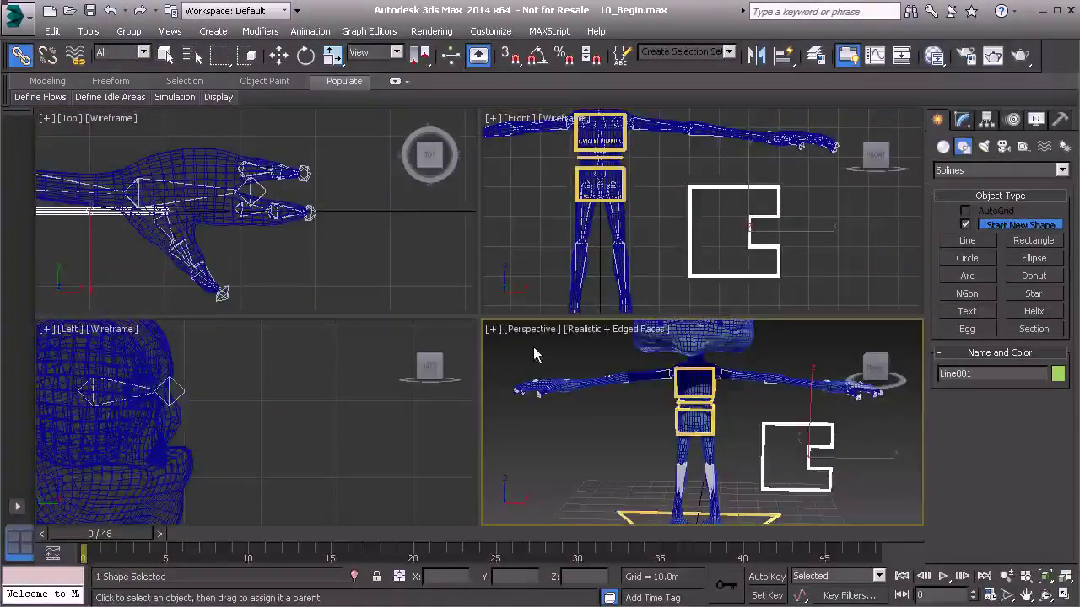
key(alt+w)
mouse_move(632, 342)
alt+middle_down()
mouse_move(515, 329)
mouse_move(586, 345)
mouse_move(600, 333)
mouse_move(627, 366)
mouse_move(645, 364)
mouse_move(633, 371)
mouse_move(656, 340)
mouse_move(643, 341)
alt+middle_up()
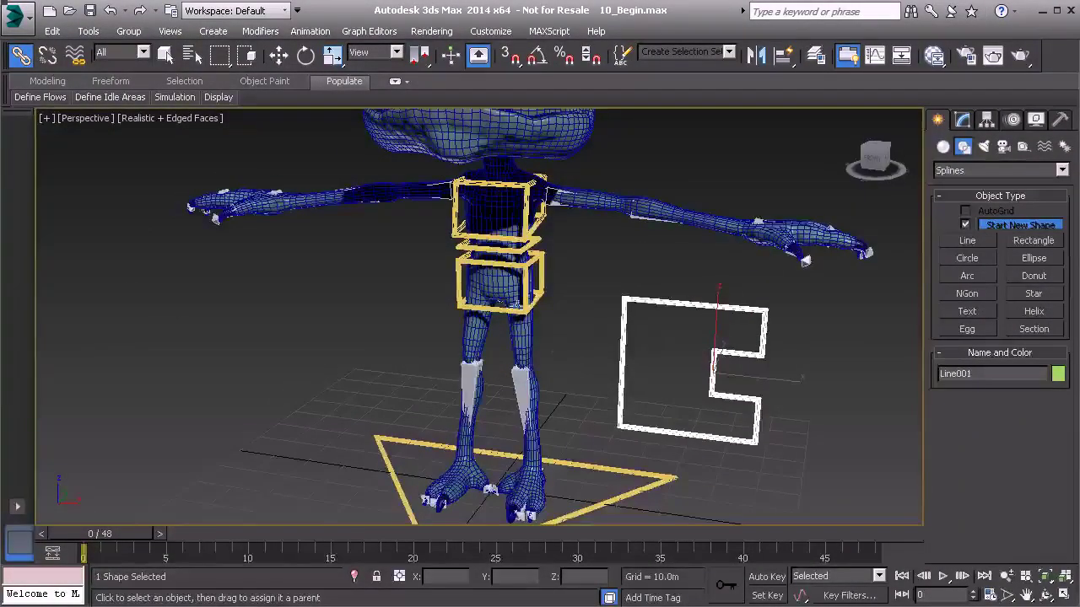
mouse_move(526, 314)
alt+middle_down()
mouse_move(549, 329)
mouse_move(514, 314)
mouse_move(522, 302)
alt+middle_up()
key(F3)
key(alt+a)
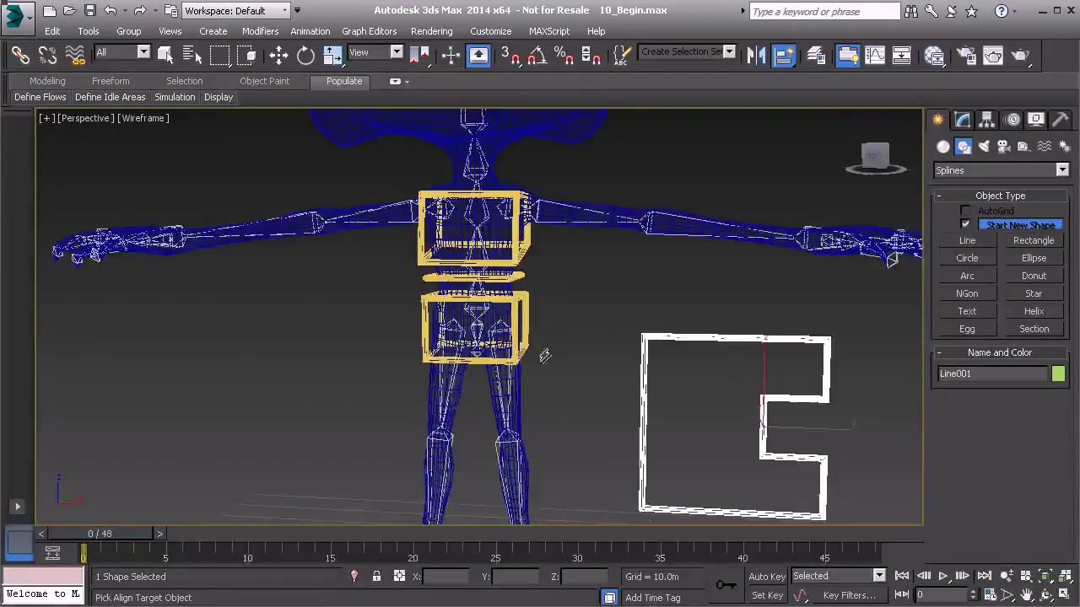
scroll(506, 354, up, 5)
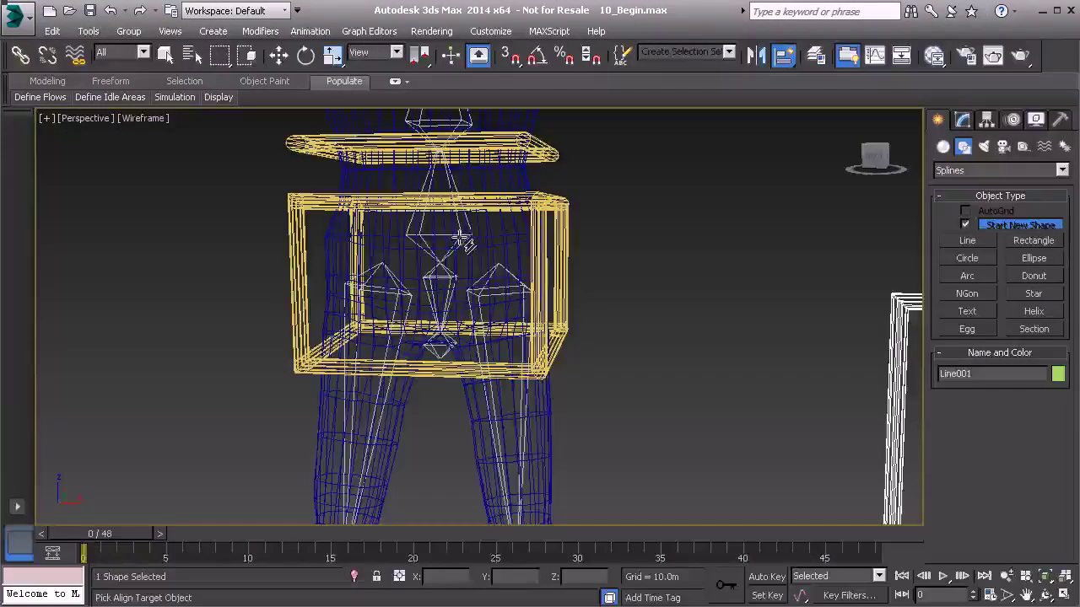
click(463, 240)
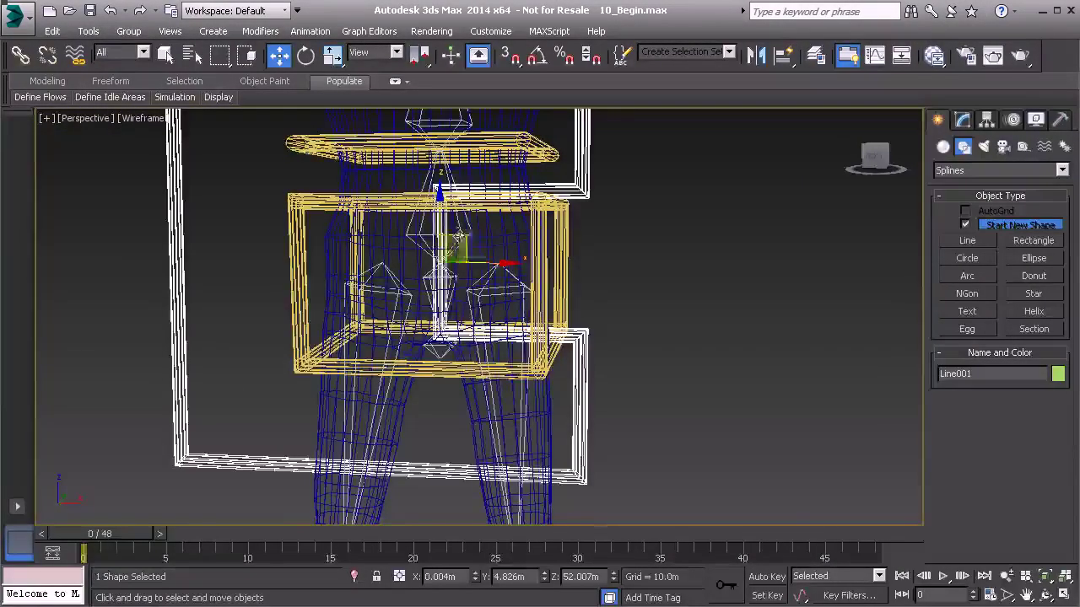
- Move all the C-shaped spline's vertices about 19.6 m along Y so that they sit behind the character
scroll(521, 276, down, 10)
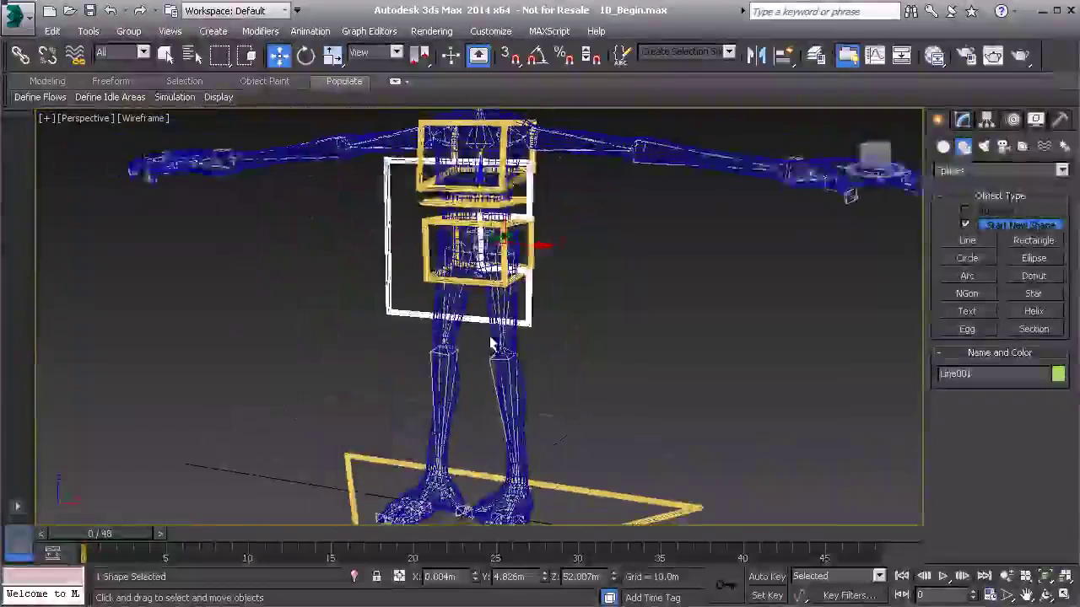
alt+middle_drag(521, 287, 544, 306)
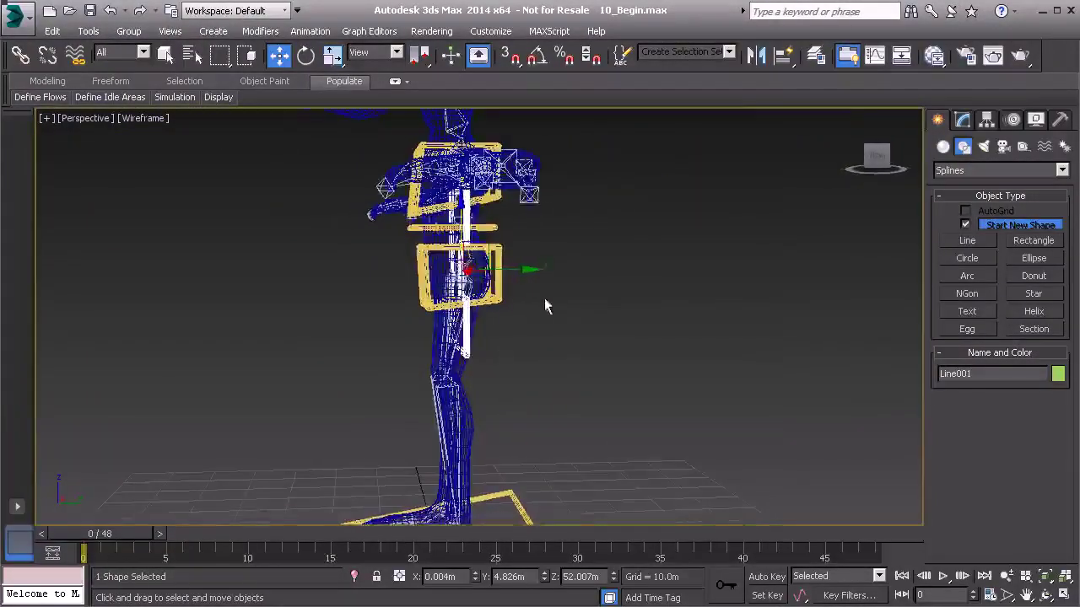
click(962, 121)
key(1)
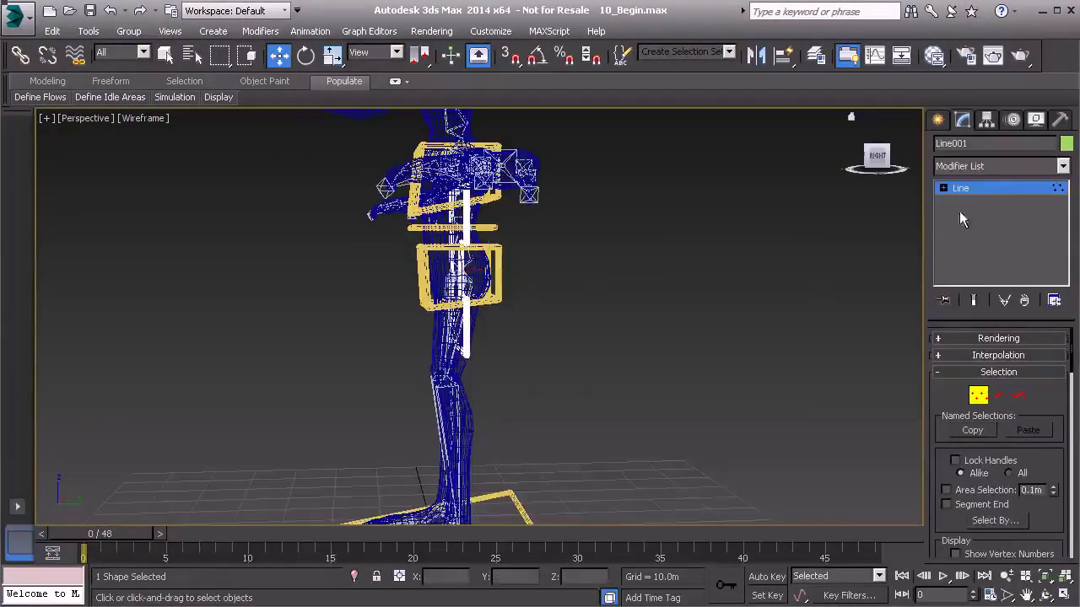
alt+middle_drag(544, 246, 523, 256)
drag(624, 435, 623, 429)
alt+middle_drag(623, 428, 563, 321)
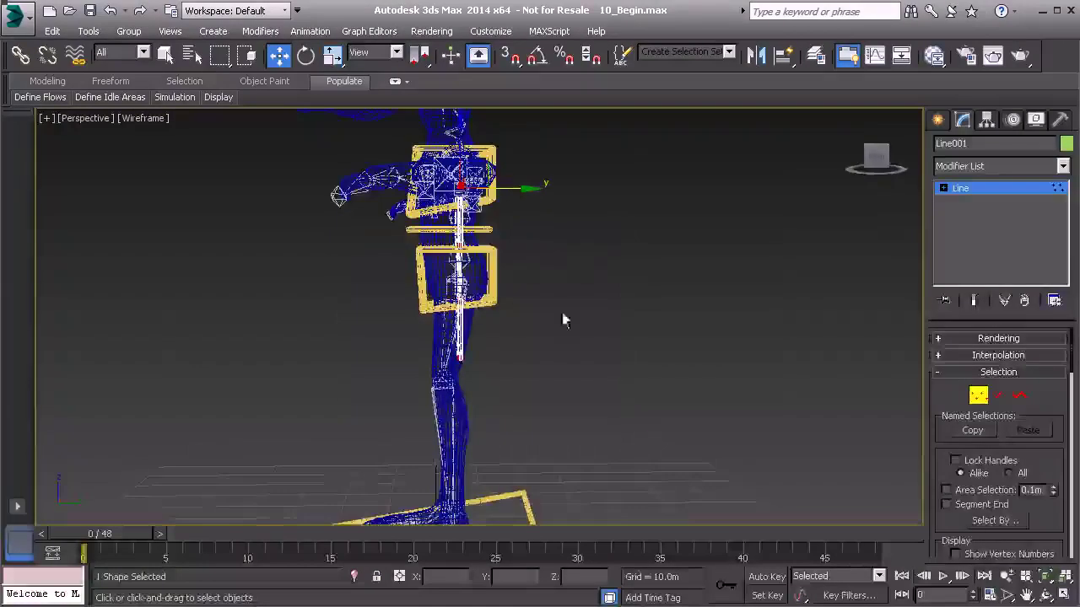
drag(532, 189, 638, 196)
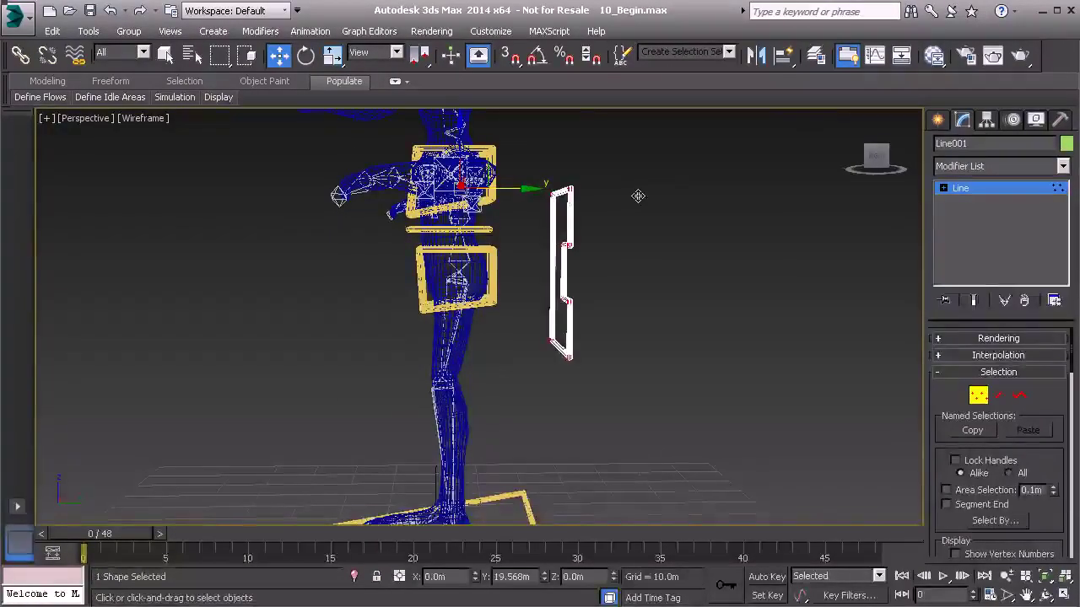
- Scale the C-shaped spline's vertices down uniformly until the shape is narrower than the character's torso
alt+middle_drag(638, 196, 556, 264)
key(r)
drag(556, 264, 415, 420)
alt+middle_drag(414, 419, 680, 345)
- In the front view, raise the C-shaped spline's vertices about 6.3 m and shift them slightly sideways to centre them on the waist
key(alt+w)
right_click(701, 210)
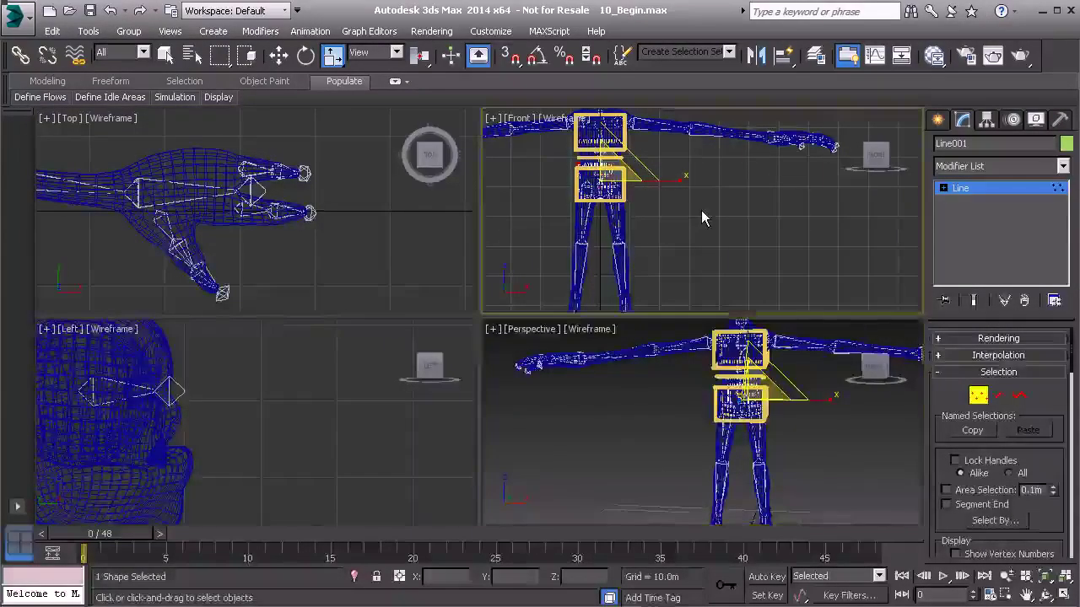
key(alt+w)
middle_drag(450, 295, 590, 355)
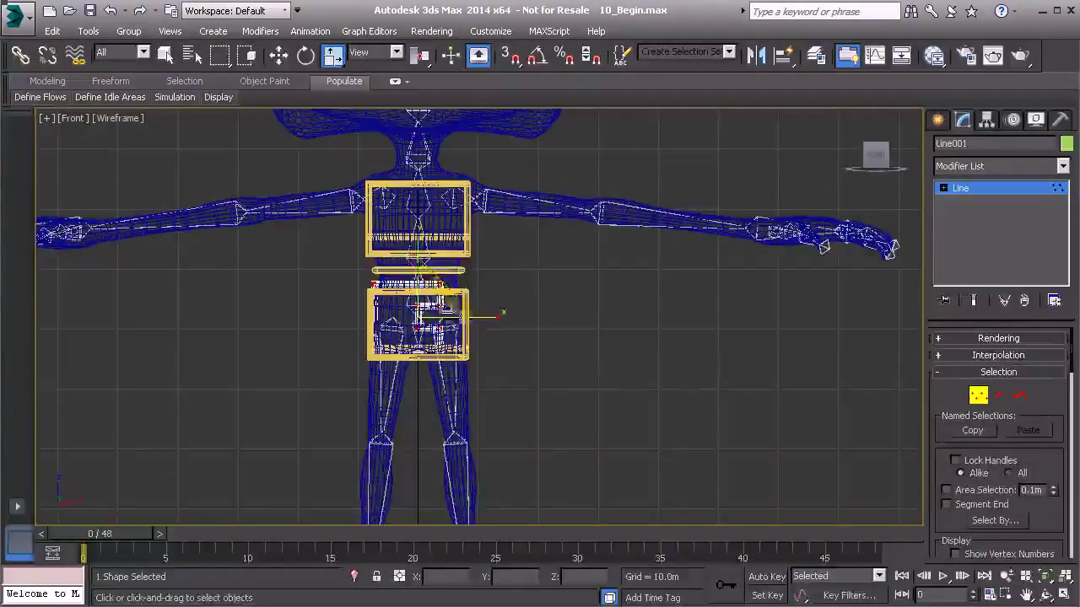
key(w)
drag(440, 216, 439, 178)
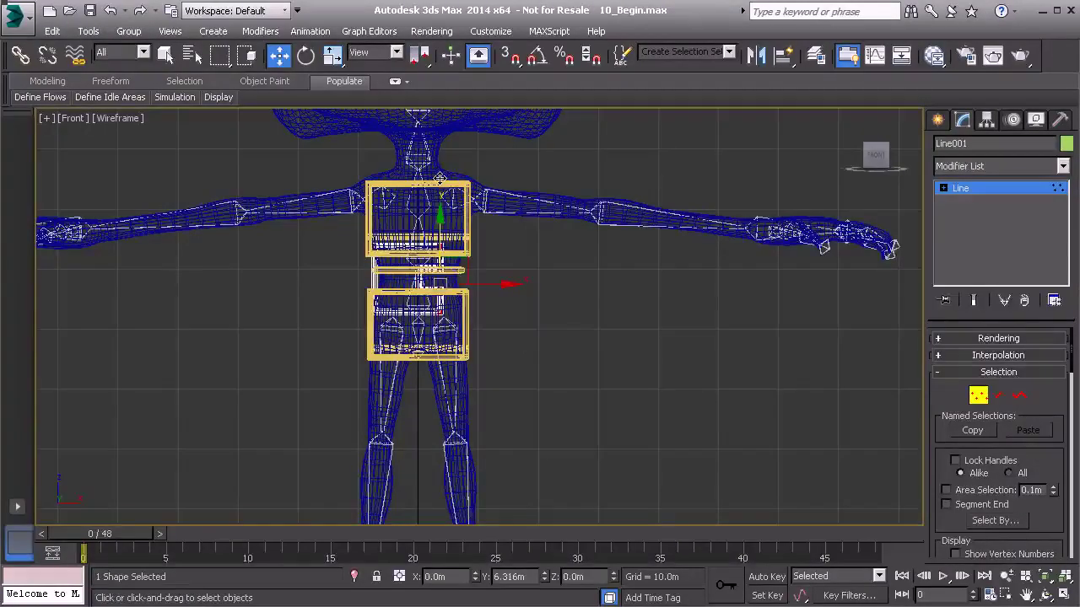
drag(506, 242, 519, 242)
- Finish the vertex editing in the perspective view and rename the C-shaped spline Anim_COG01
key(alt+w)
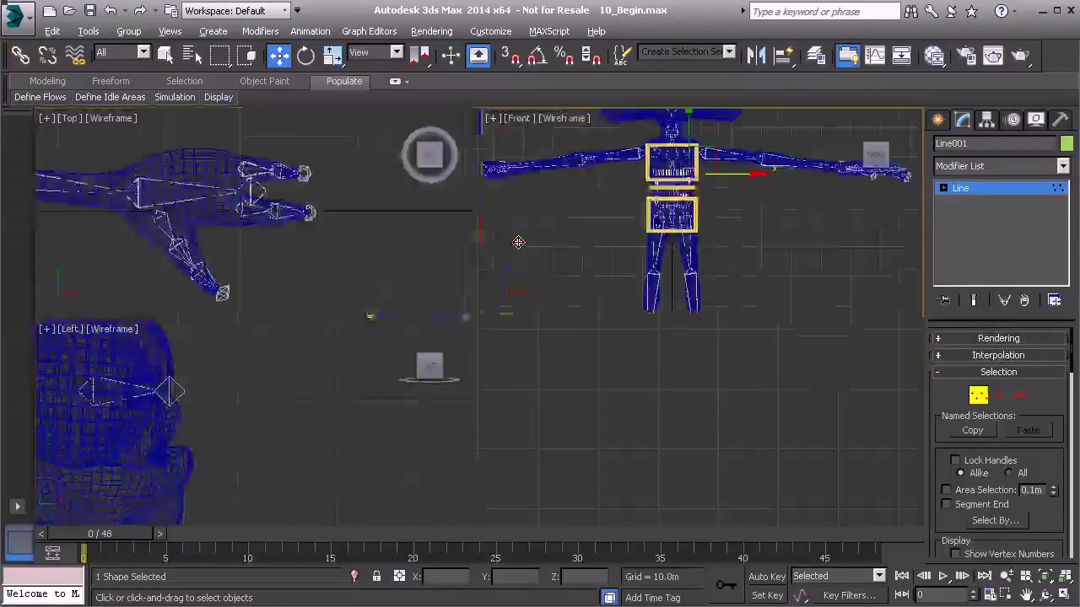
right_click(605, 425)
key(alt+w)
alt+middle_drag(659, 362, 634, 347)
click(990, 188)
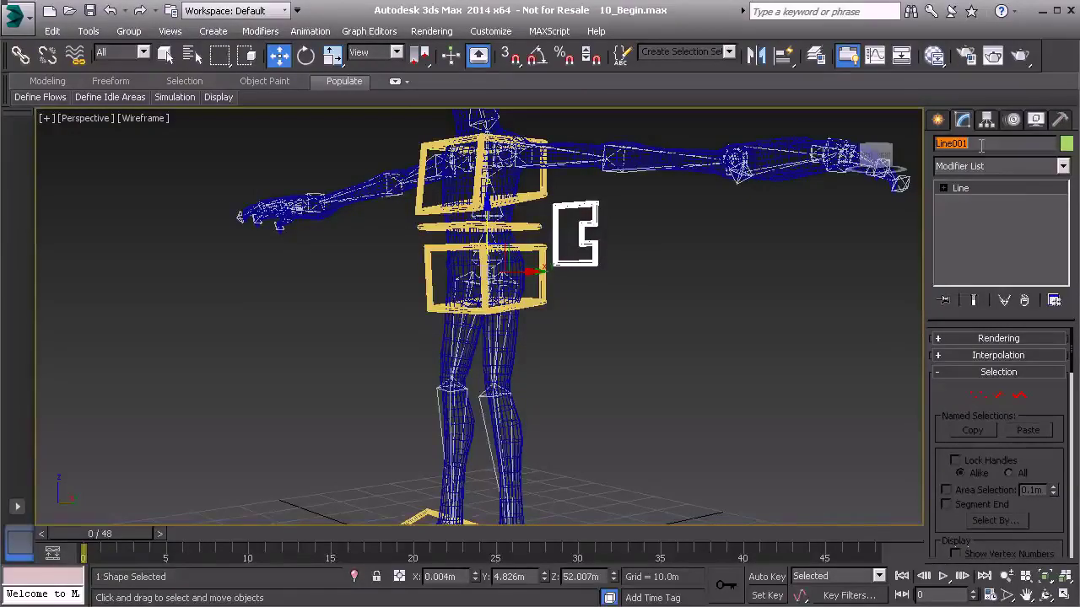
text(Anim_COG01)
- Link the Anim_COG01 spline to the large control shape on the ground so that the ground control becomes its parent
alt+middle_drag(503, 278, 602, 265)
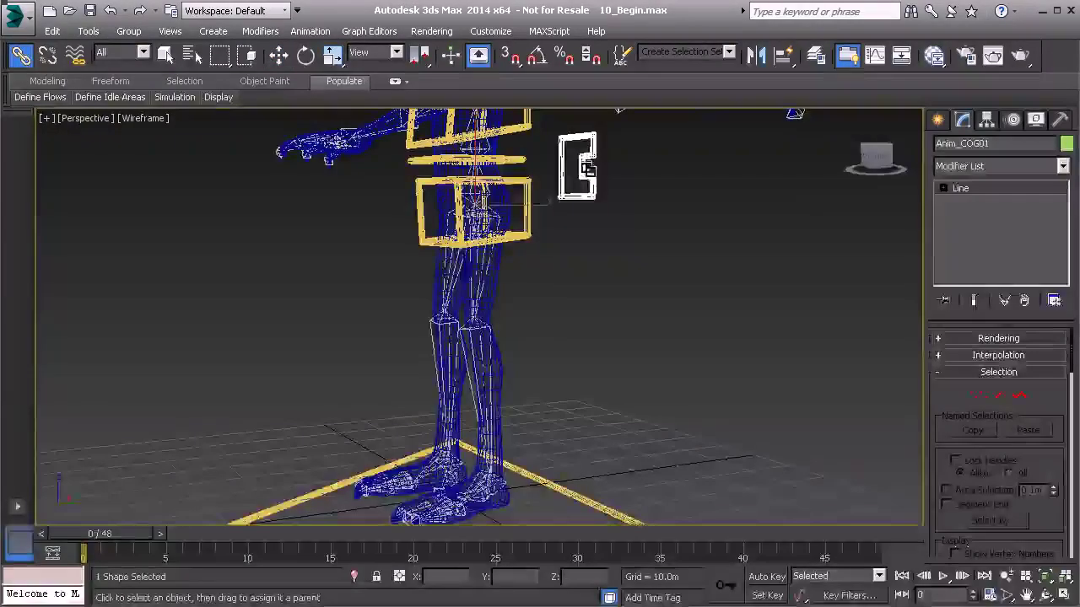
drag(588, 178, 634, 381)
drag(594, 500, 591, 499)
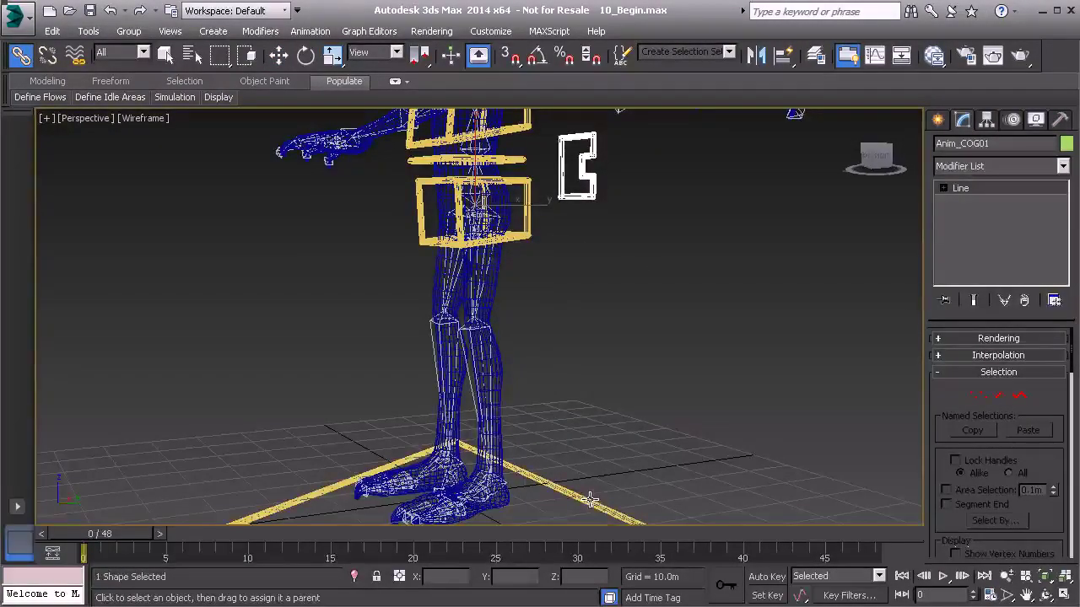
- Apply Reset XForm to the Anim_COG01 spline and collapse its modifier stack
click(1060, 120)
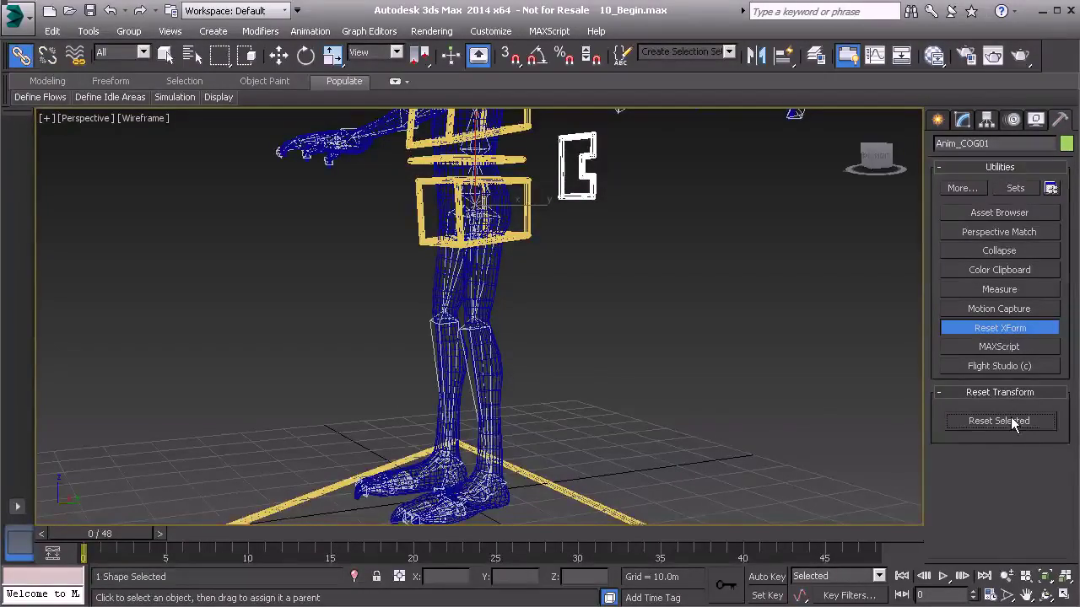
click(1017, 252)
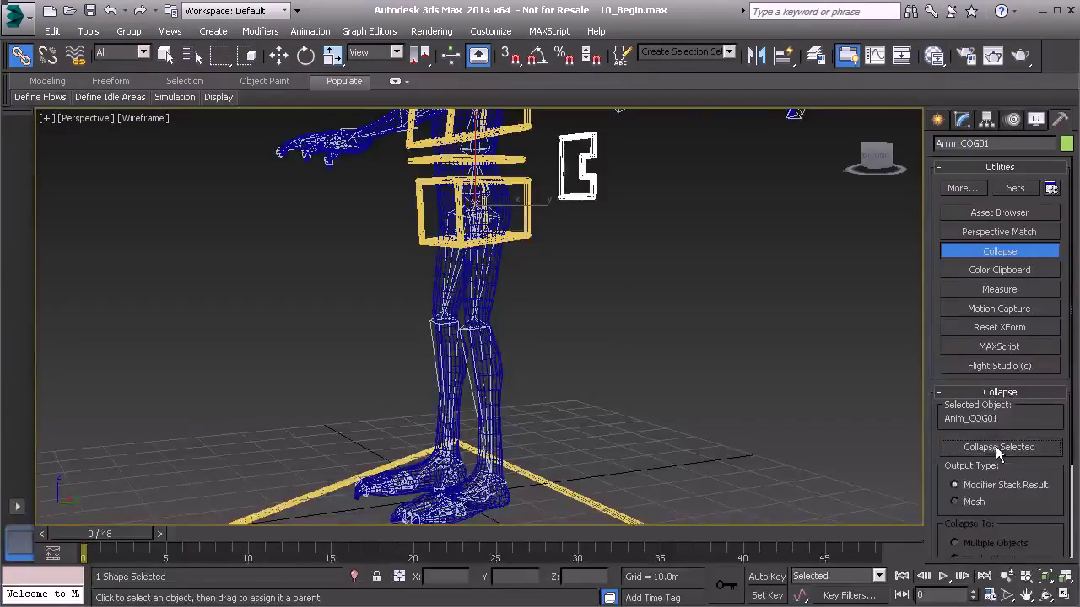
click(970, 250)
- Change the Anim_COG01 spline's object color to the same light yellow as the other body controls
middle_drag(587, 181, 571, 273)
key(q)
click(486, 297)
click(558, 258)
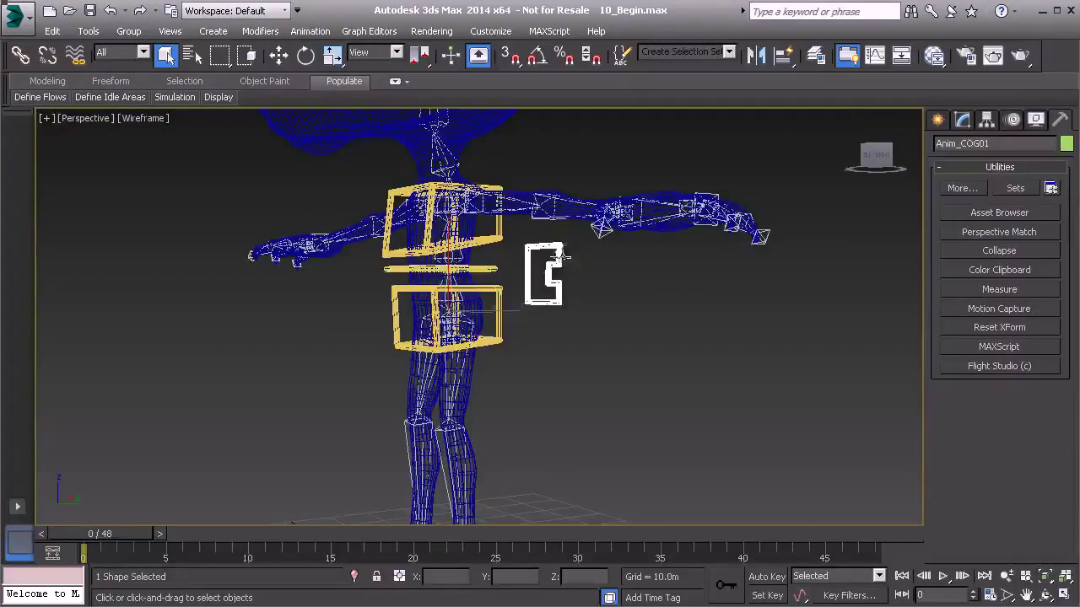
click(1067, 143)
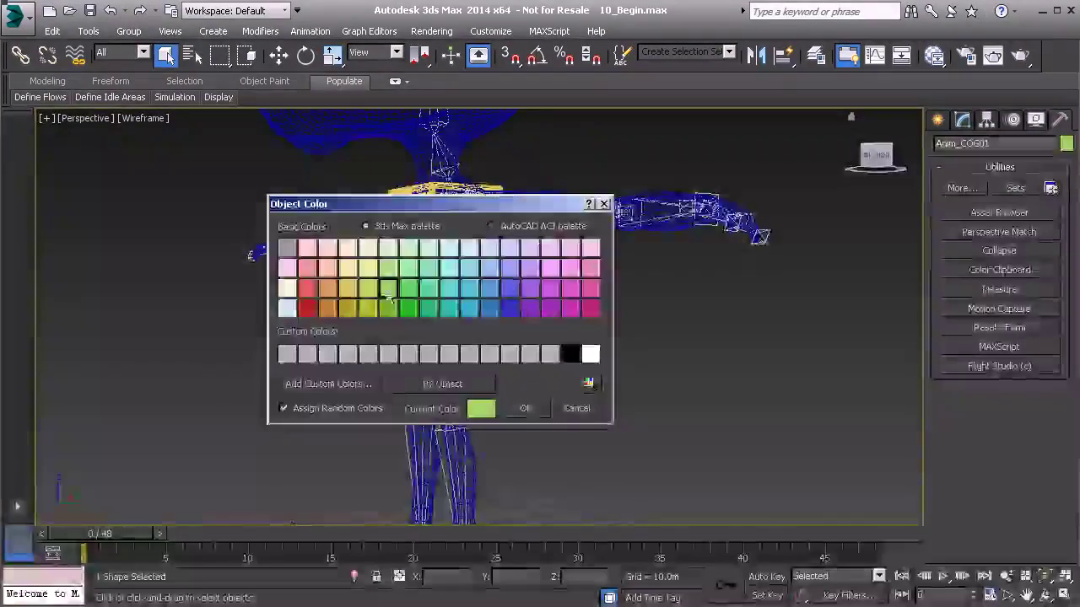
click(347, 267)
click(526, 408)
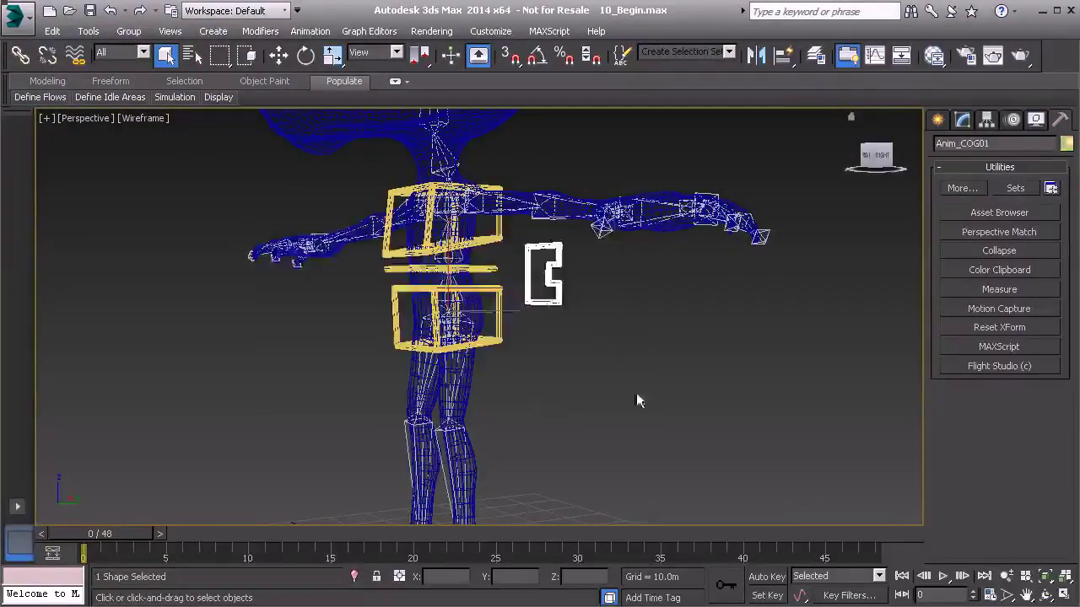
click(636, 393)
- Link the Anim_Back01 control and the pelvis box control to Anim_COG01 as their parent
alt+middle_drag(636, 392, 544, 358)
scroll(548, 350, up, 6)
middle_drag(447, 242, 567, 340)
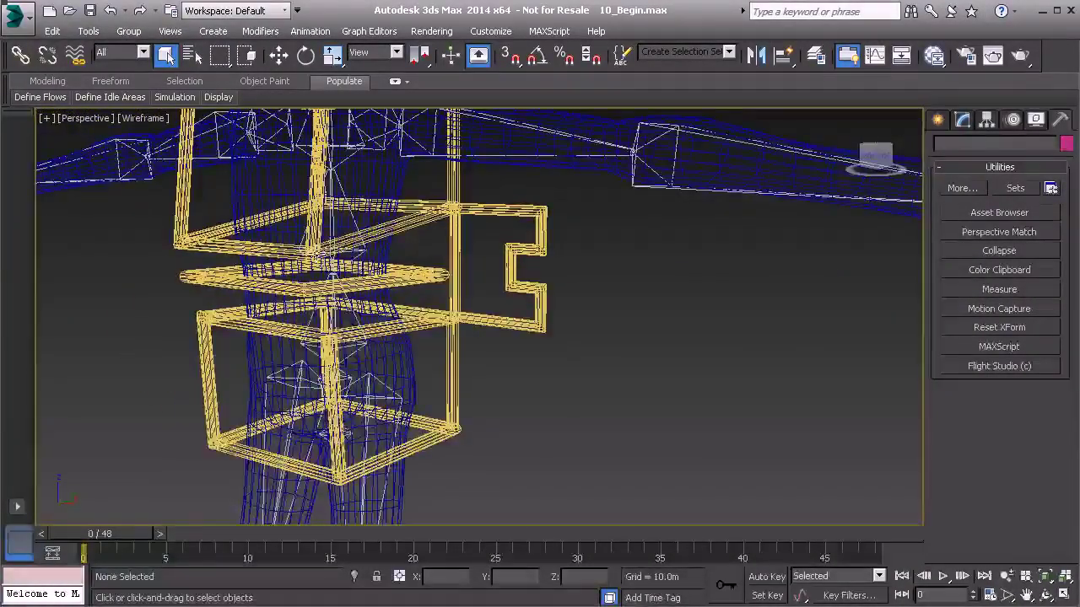
click(510, 244)
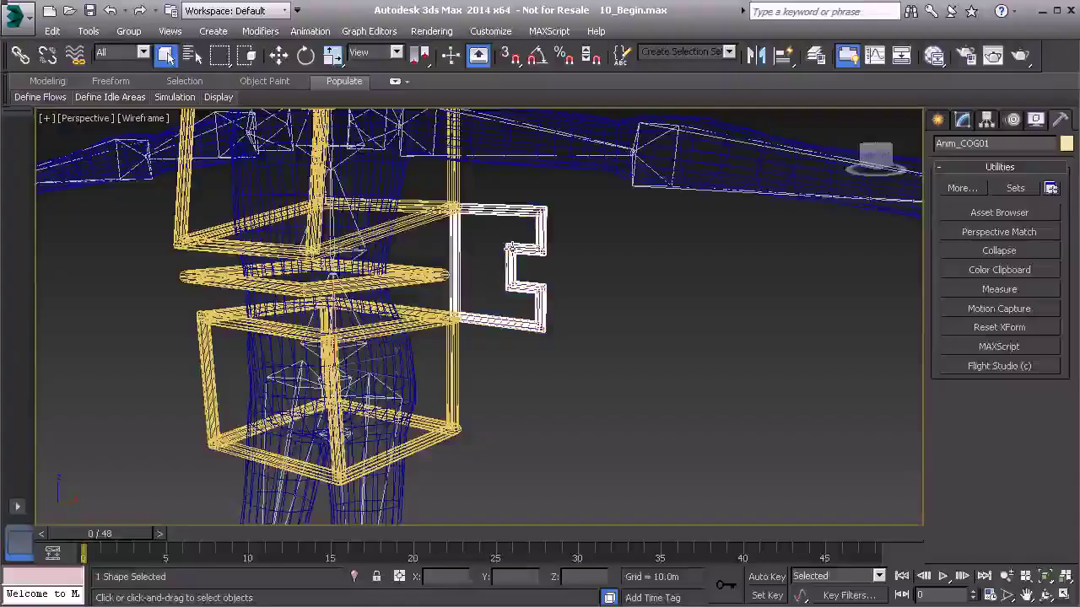
alt+middle_drag(578, 321, 528, 305)
click(357, 253)
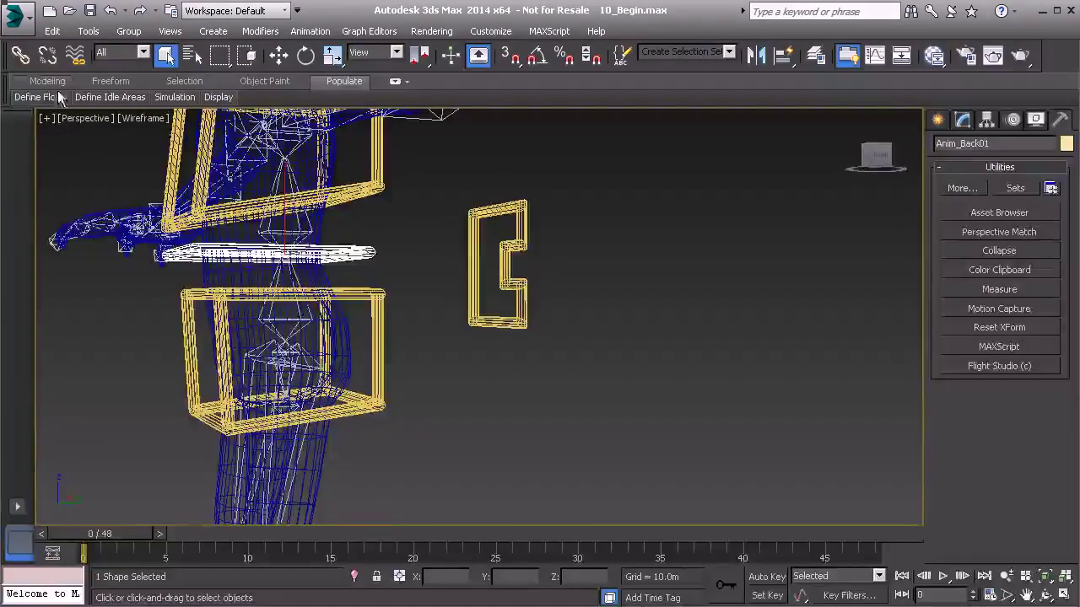
click(23, 57)
ctrl+click(381, 305)
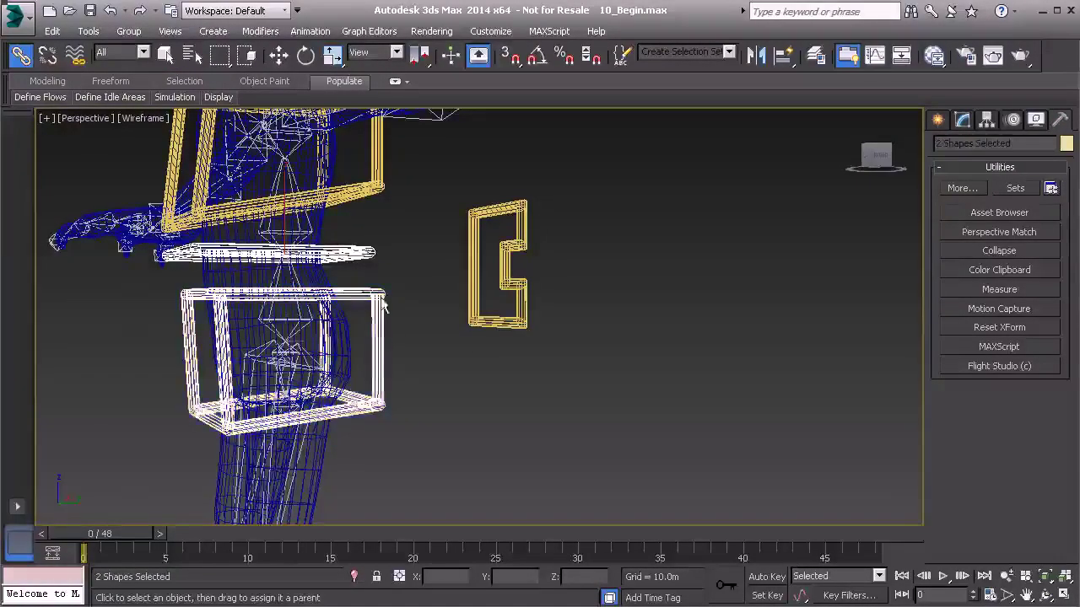
drag(478, 242, 472, 237)
click(472, 237)
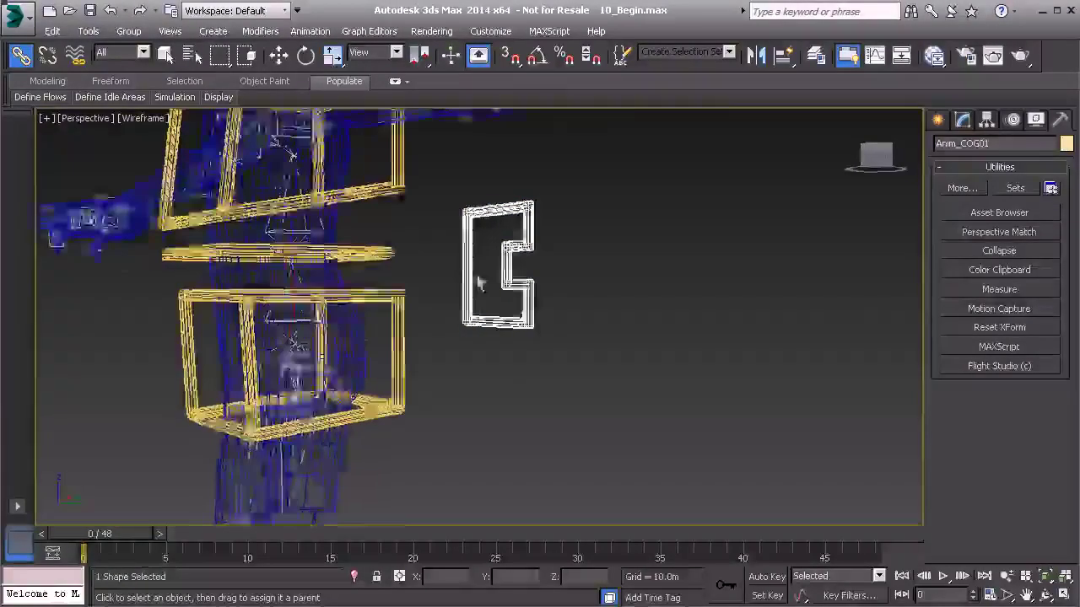
- Select Anim_COG01 together with its whole child hierarchy and freeze the transforms of all four controls
scroll(479, 285, down, 5)
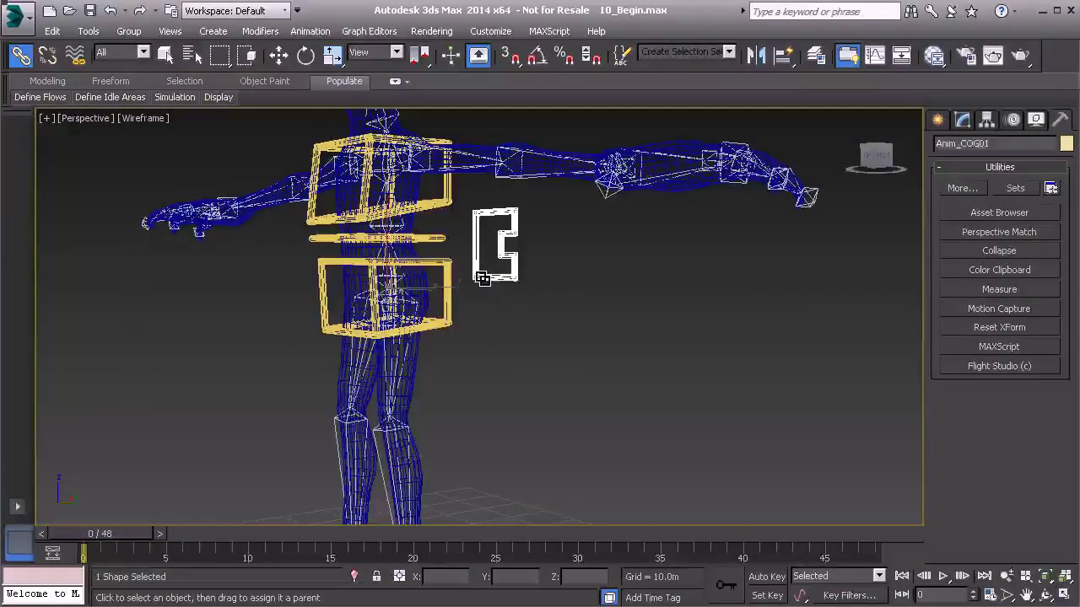
double_click(480, 277)
right_click(580, 329)
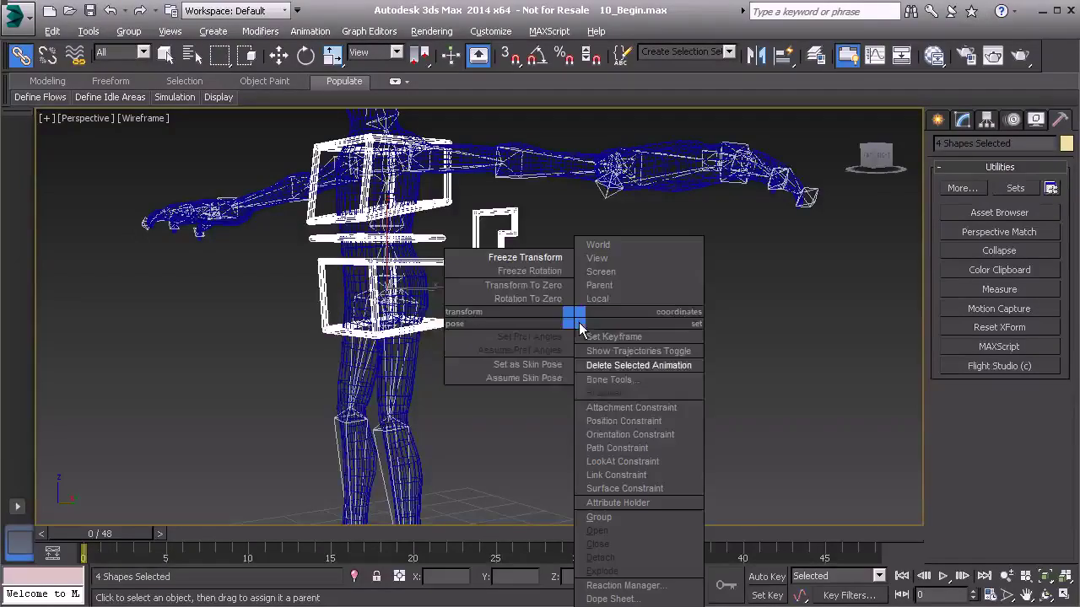
click(532, 260)
click(492, 457)
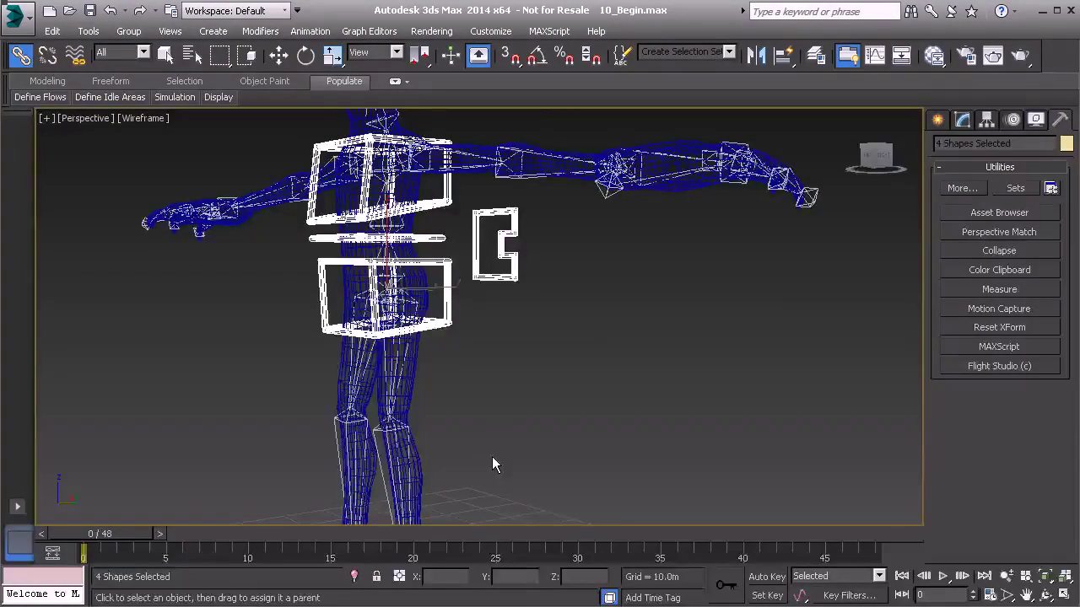
click(518, 385)
- Test the rig by rotating the Anim_COG01 and Anim_Back01 controls, and undo the test rotation
alt+middle_drag(626, 397, 470, 292)
click(460, 268)
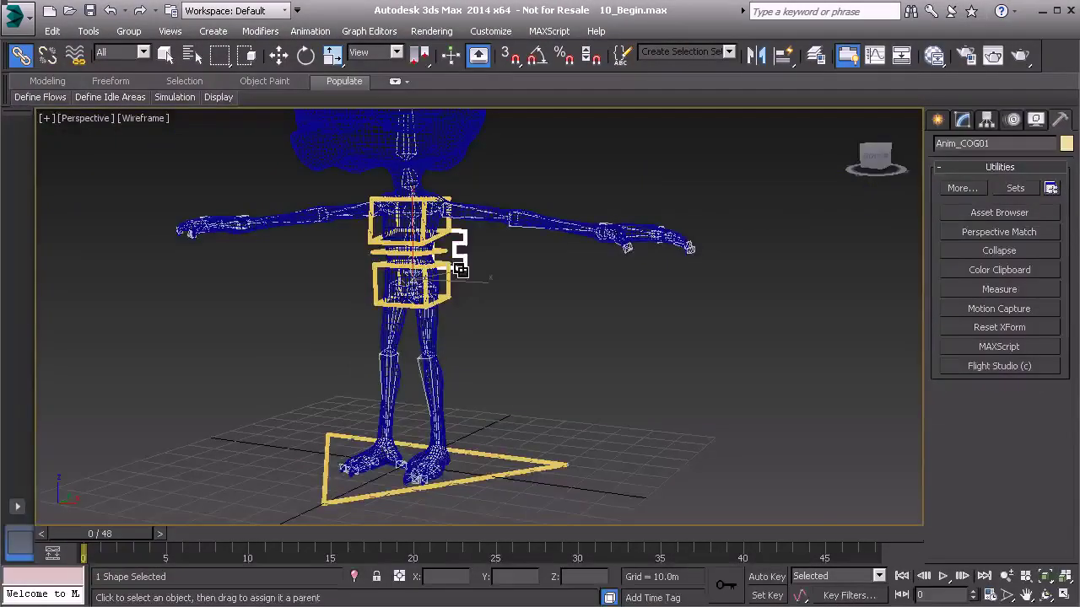
scroll(467, 302, up, 3)
key(e)
mouse_move(402, 264)
mouse_down()
mouse_move(353, 277)
mouse_move(401, 263)
mouse_up()
click(554, 281)
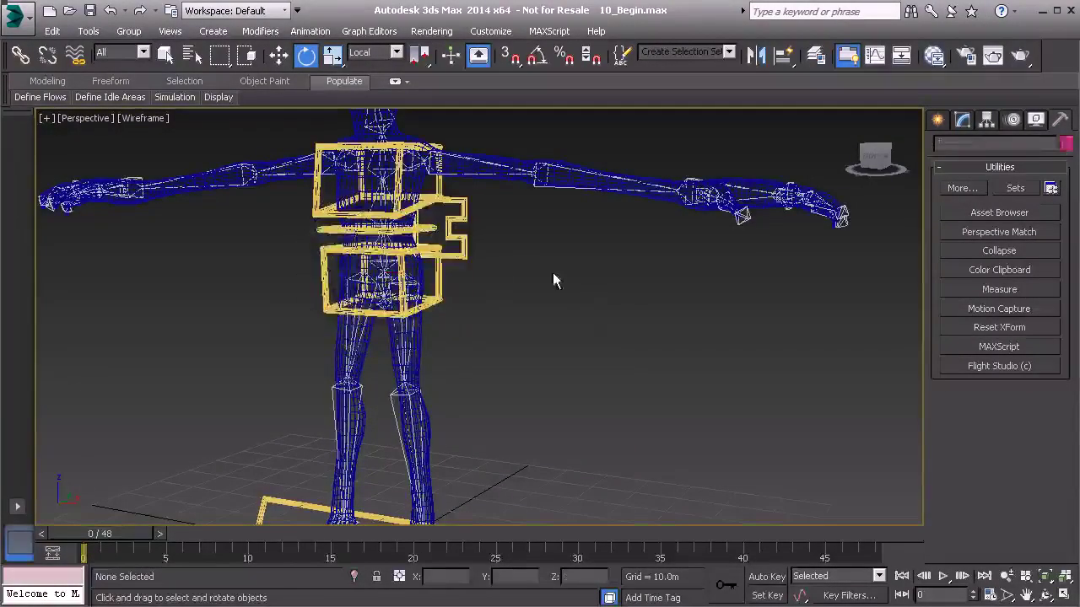
drag(334, 228, 416, 239)
key(ctrl+z)
middle_drag(495, 521, 519, 446)
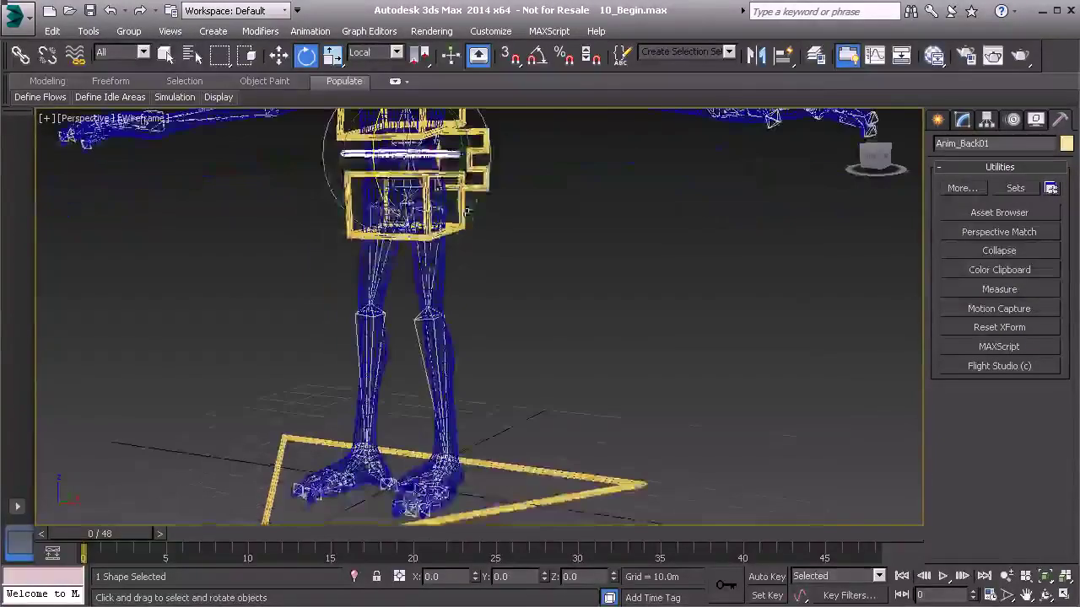
- Test-rotate the Anim_Global01 triangle on the ground, then undo the rotation and clear the selection
click(520, 461)
scroll(501, 309, down, 3)
alt+middle_drag(491, 371, 478, 389)
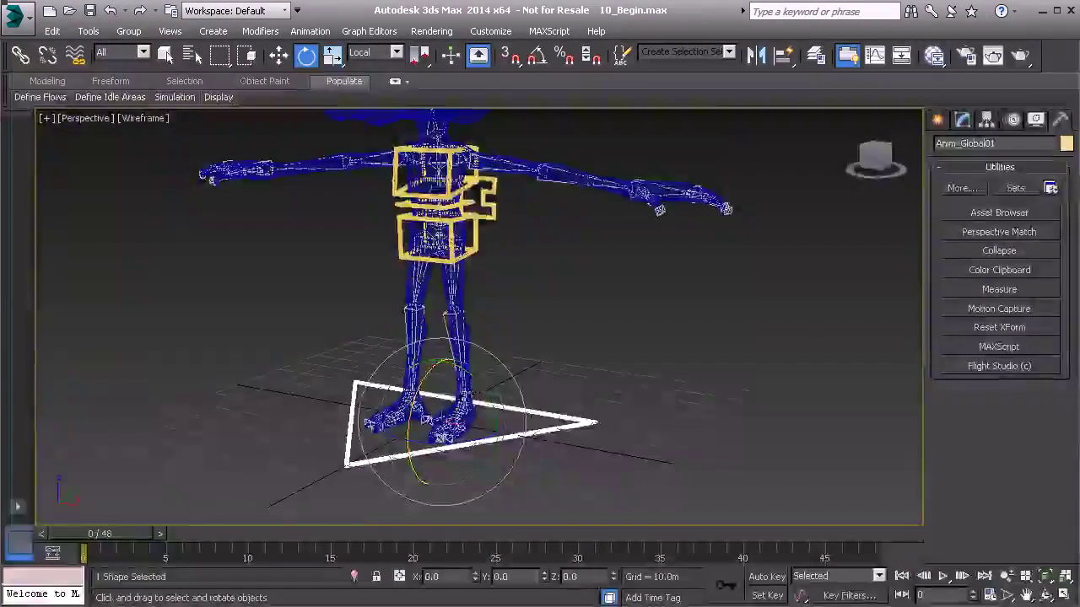
drag(473, 392, 494, 419)
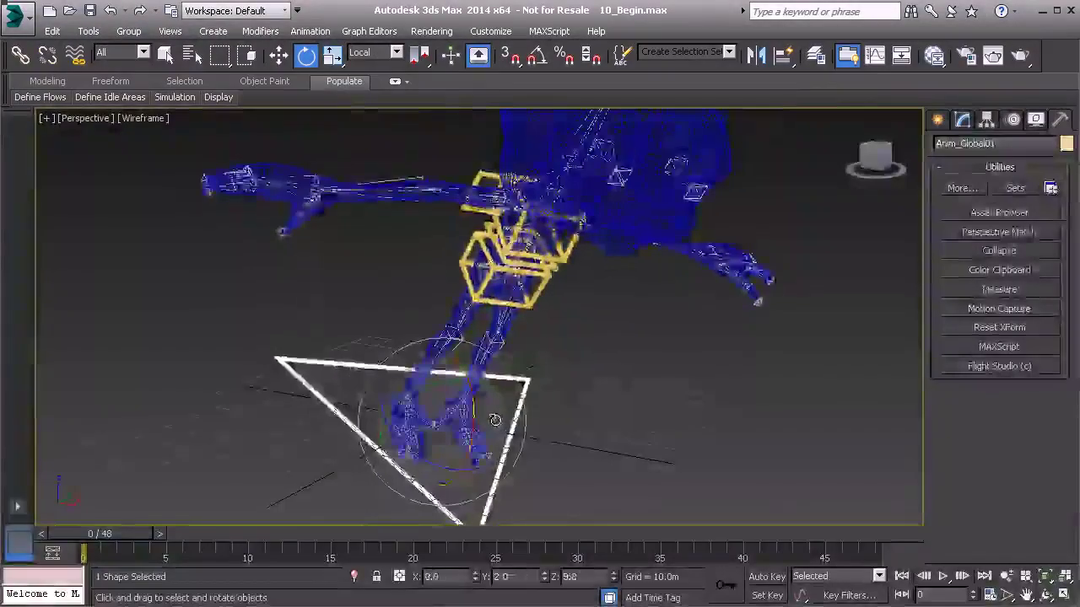
key(ctrl+z)
click(576, 258)
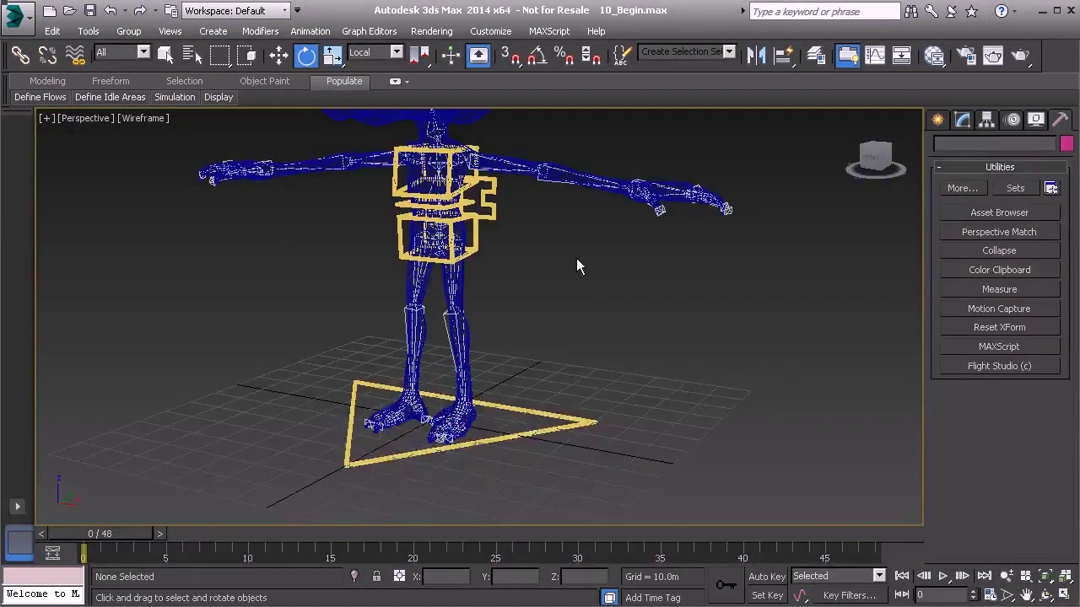
- Select the Anim_COG01 control with the Rotate tool active
click(493, 208)
alt+middle_drag(556, 252, 526, 302)
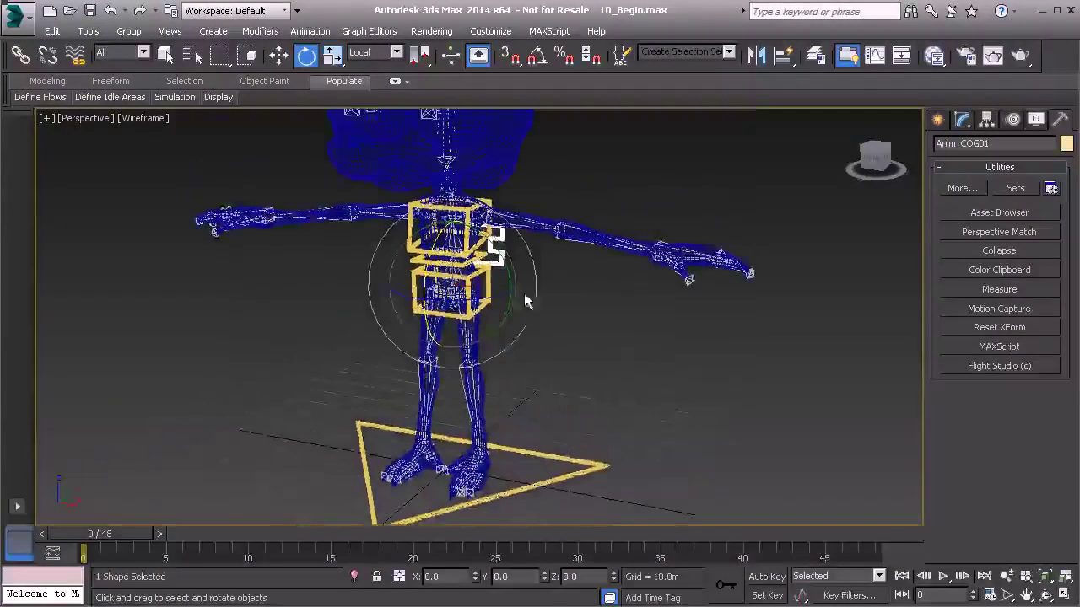